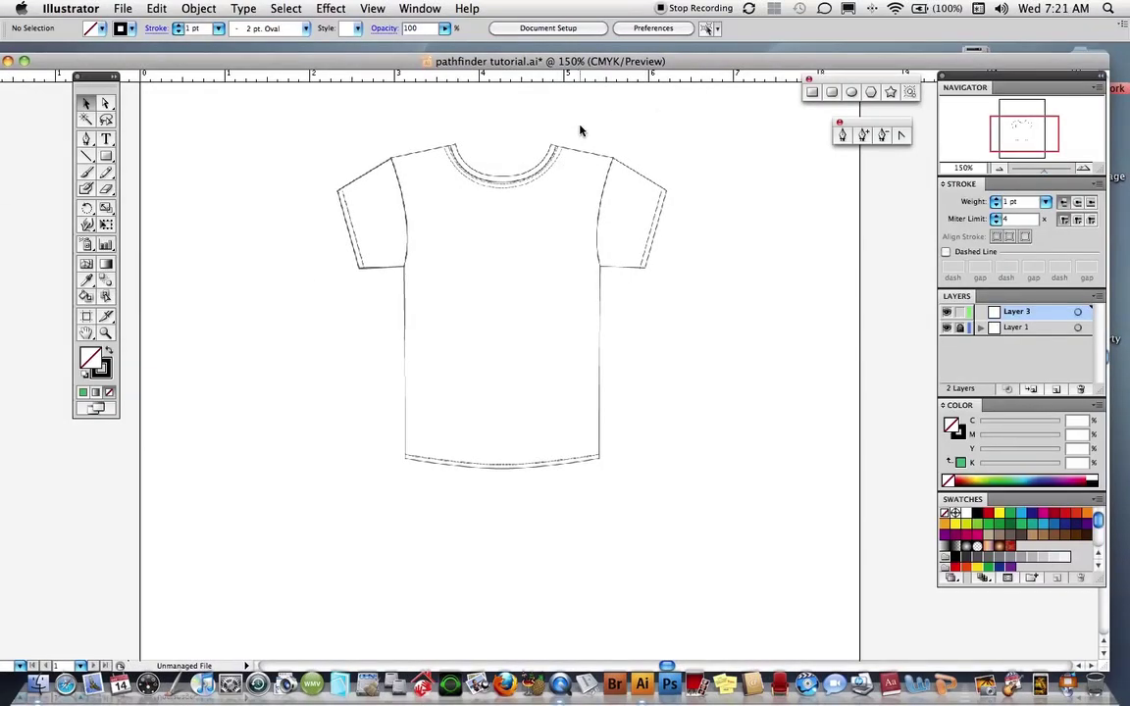
- Open the Pathfinder panel from the Window menu and move it and the floating shape and pen toolbars aside
click(423, 9)
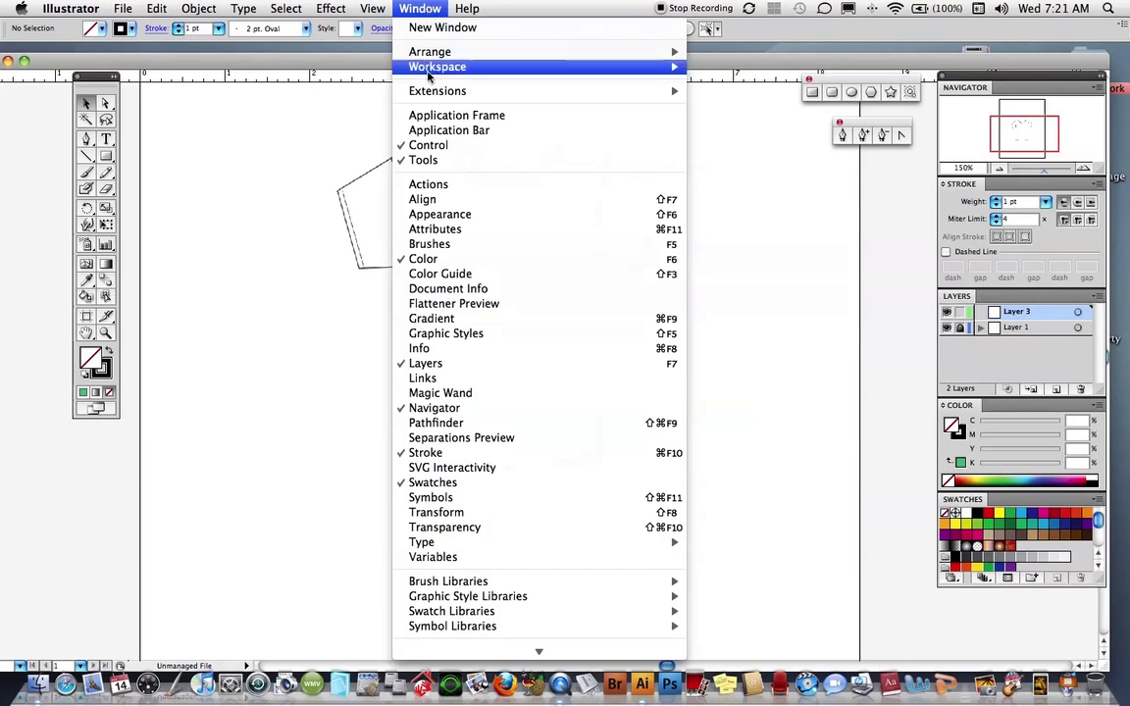
click(442, 422)
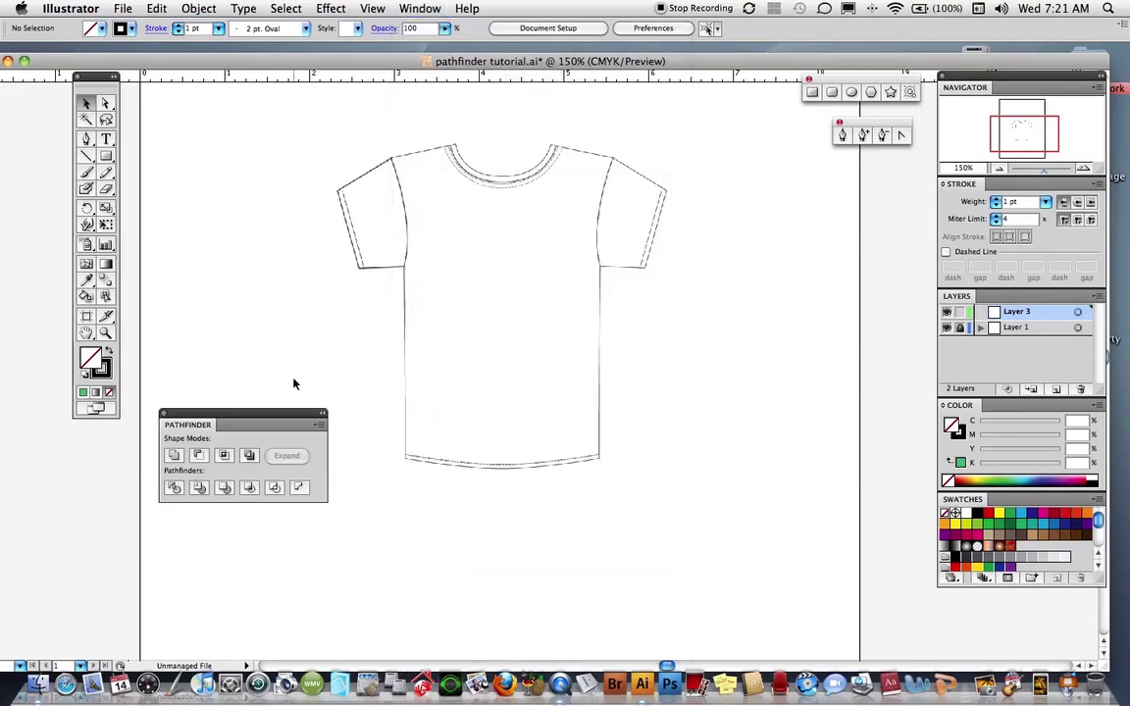
drag(264, 411, 278, 362)
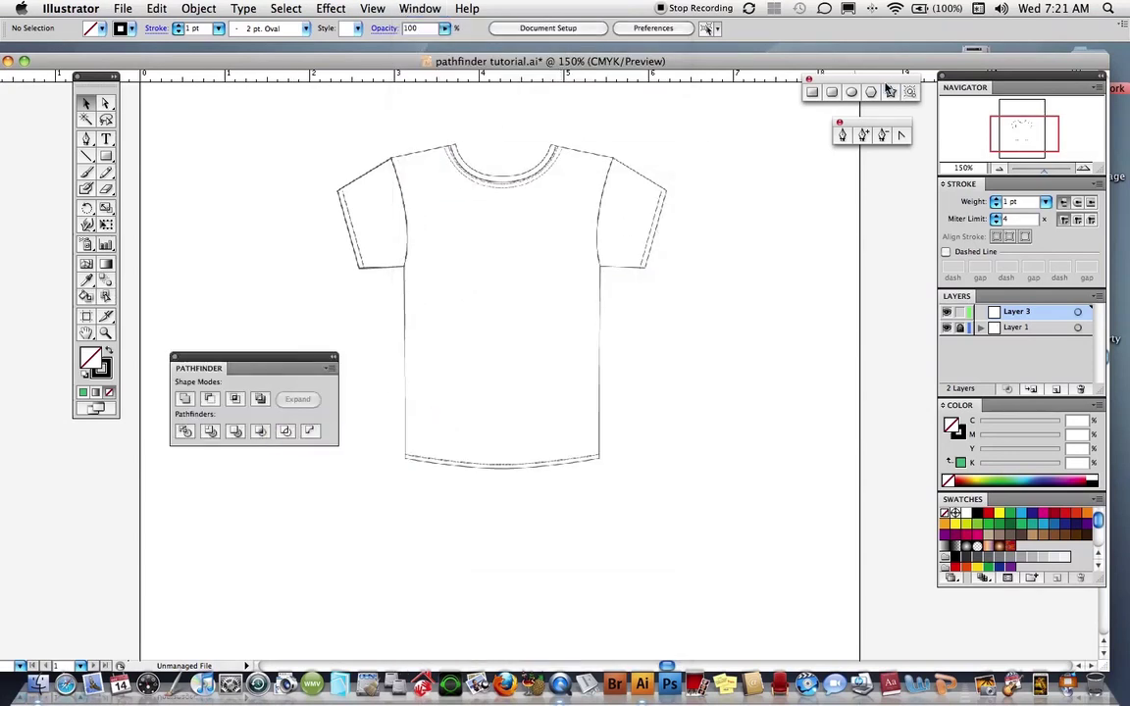
drag(824, 81, 754, 96)
drag(871, 120, 785, 145)
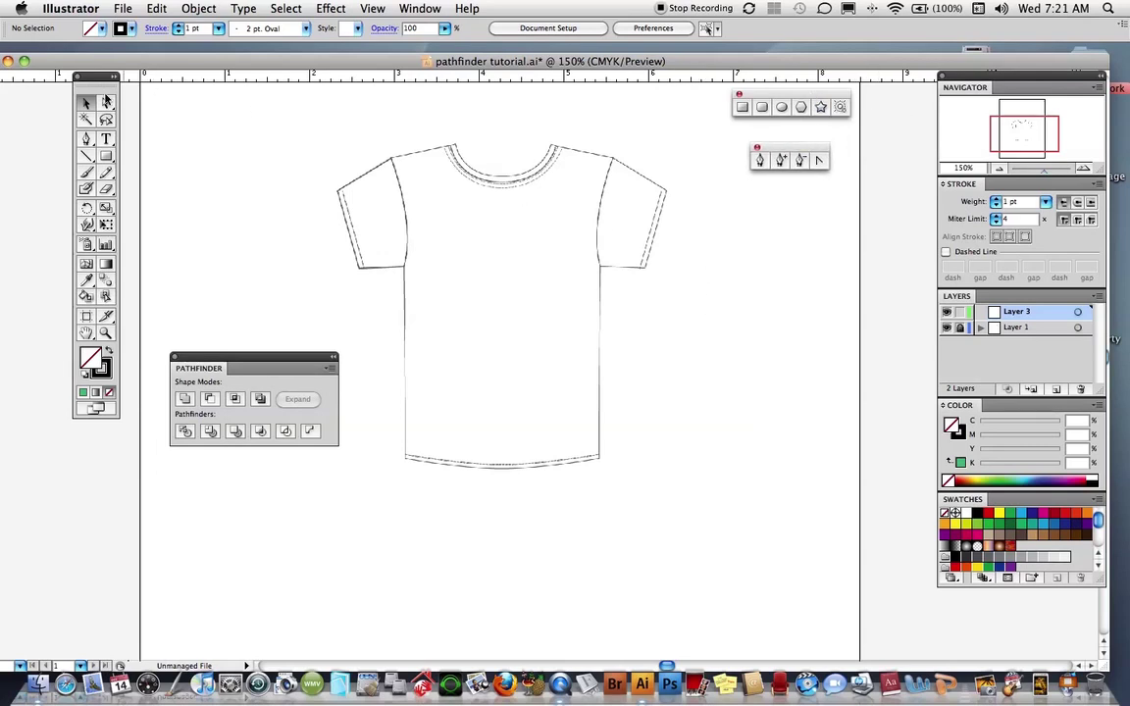
- Pen-trace the left seam from neckline over shoulder and underarm down to the hem, then deselect
click(761, 161)
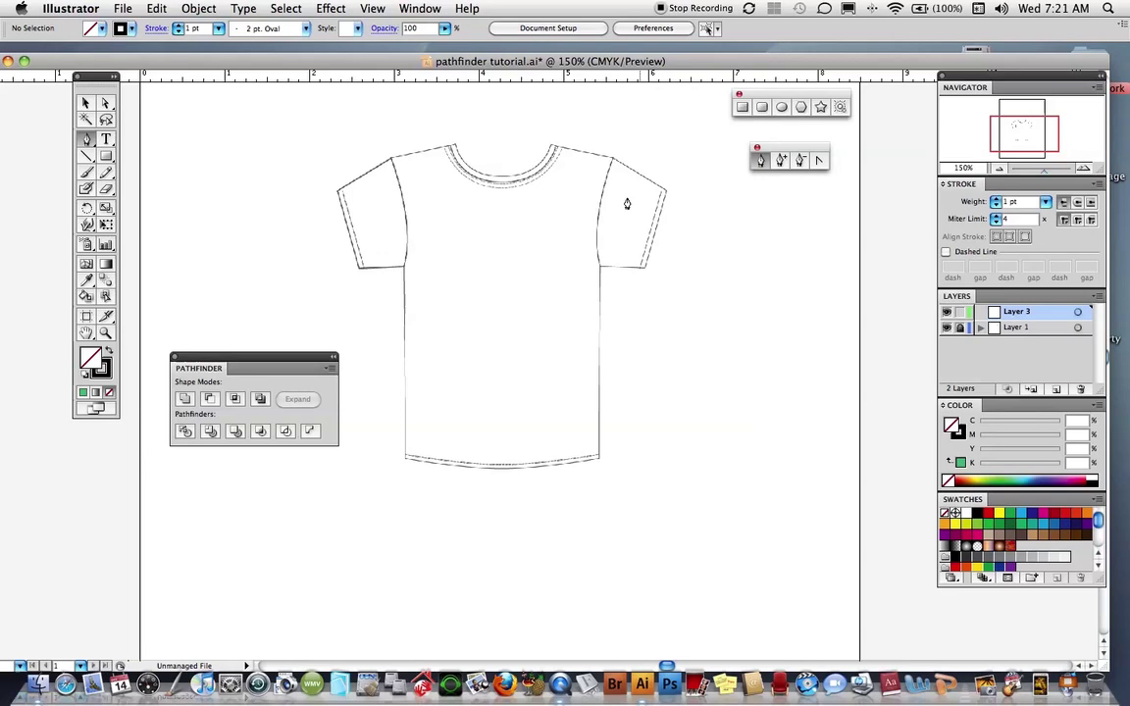
click(489, 194)
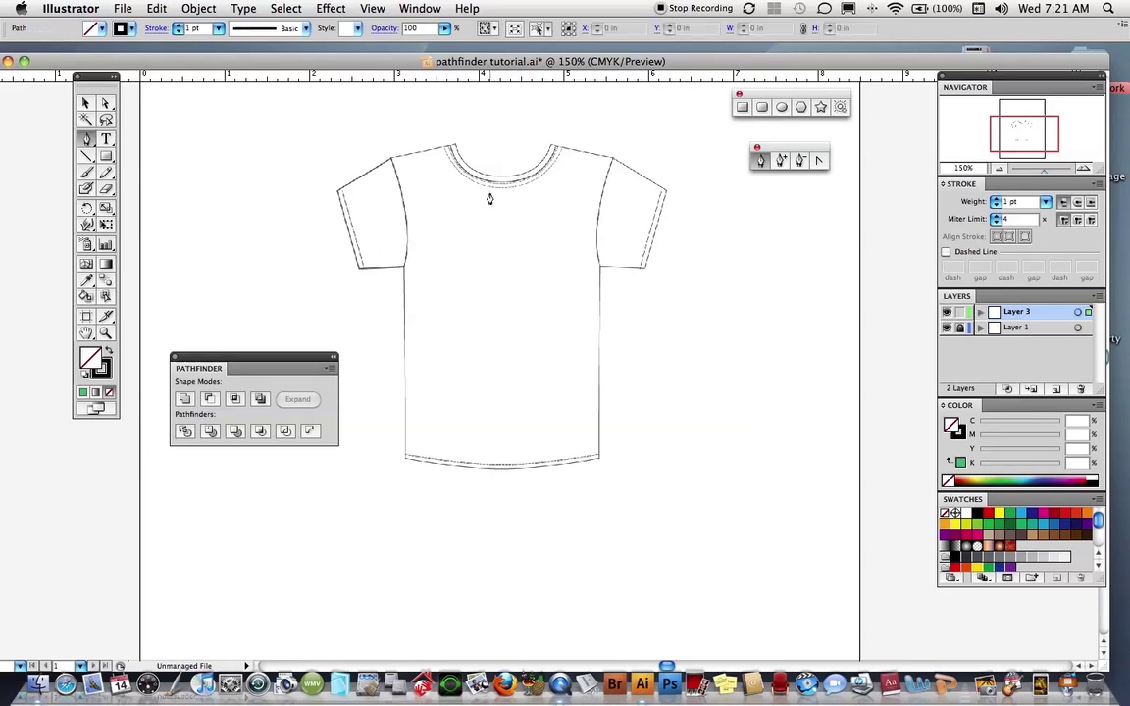
mouse_move(442, 151)
mouse_down()
mouse_move(434, 27)
mouse_move(435, 96)
mouse_up()
drag(405, 154, 361, 148)
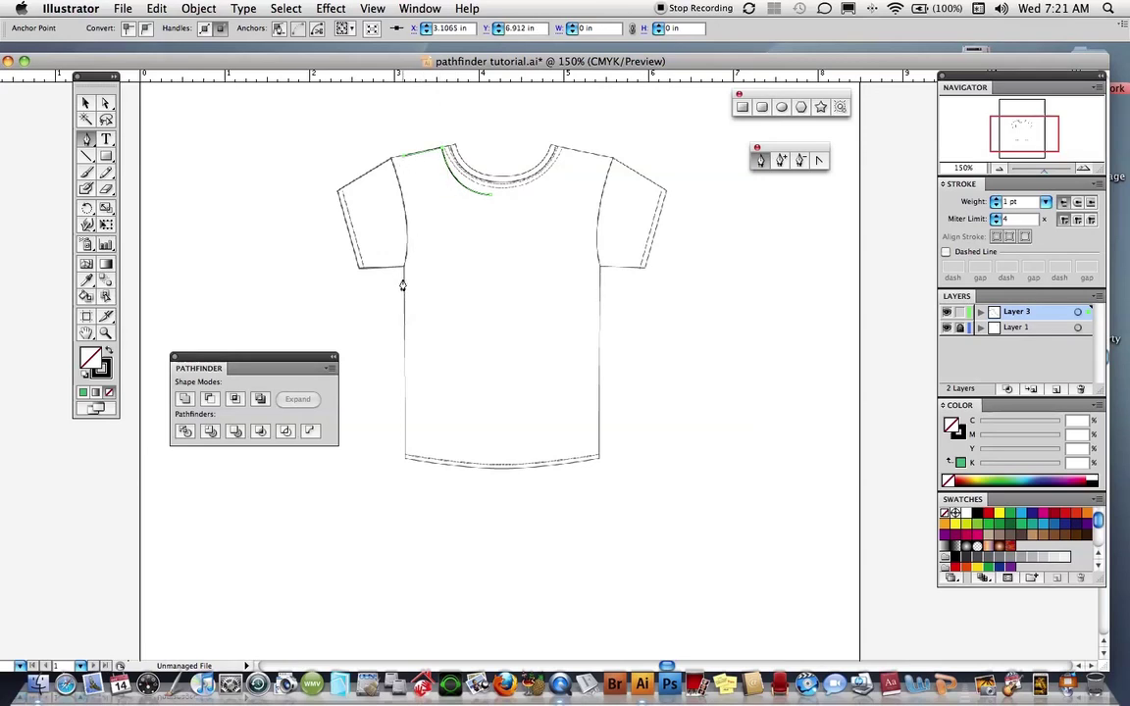
drag(401, 281, 369, 334)
click(402, 281)
drag(407, 459, 387, 545)
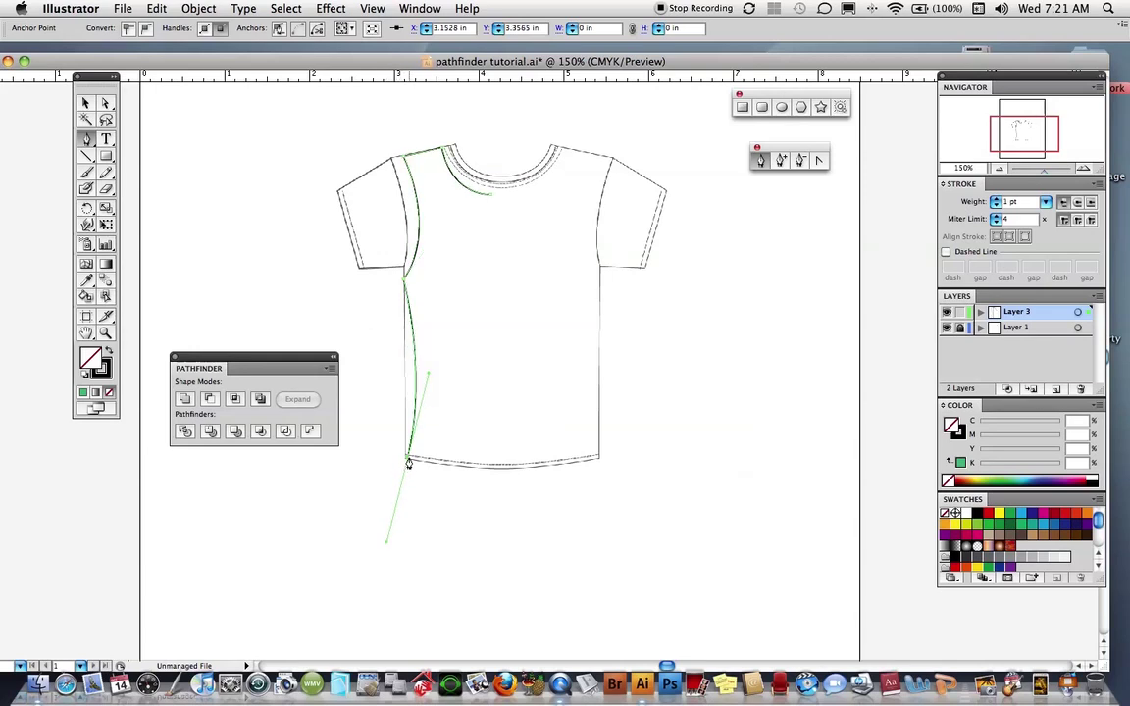
click(408, 460)
click(86, 102)
click(260, 116)
- Reflect a copy of the left seam across the vertical axis and nudge it right onto the shirt's right side
drag(331, 119, 465, 395)
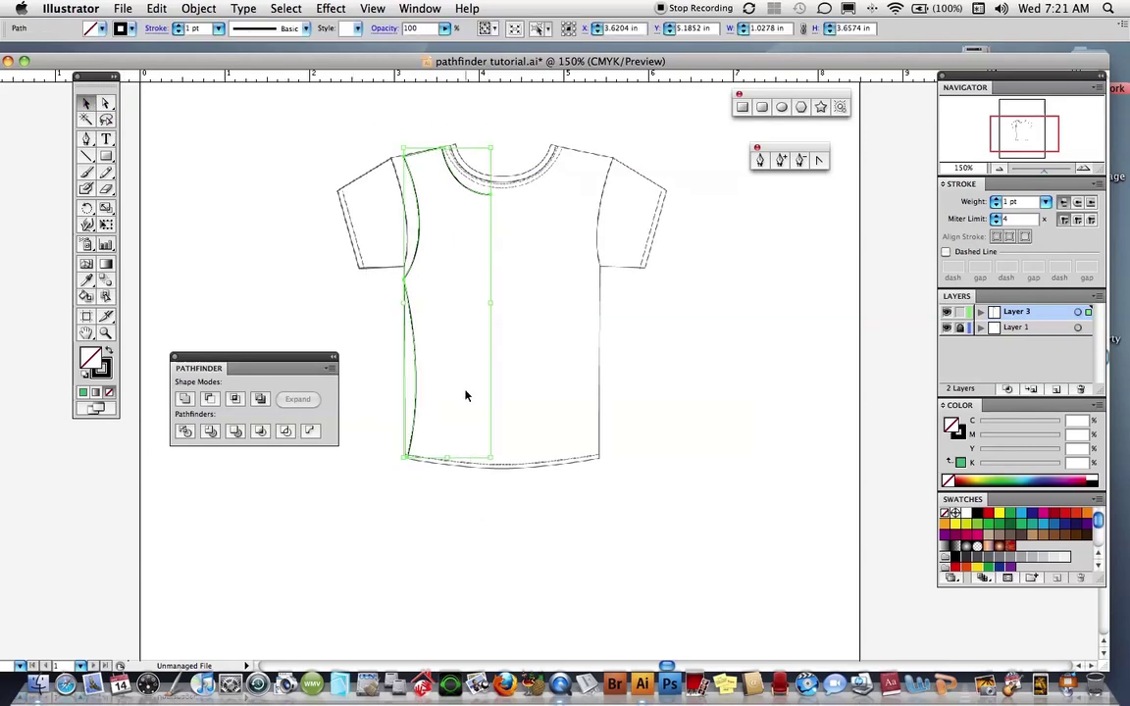
right_click(465, 359)
mouse_move(510, 543)
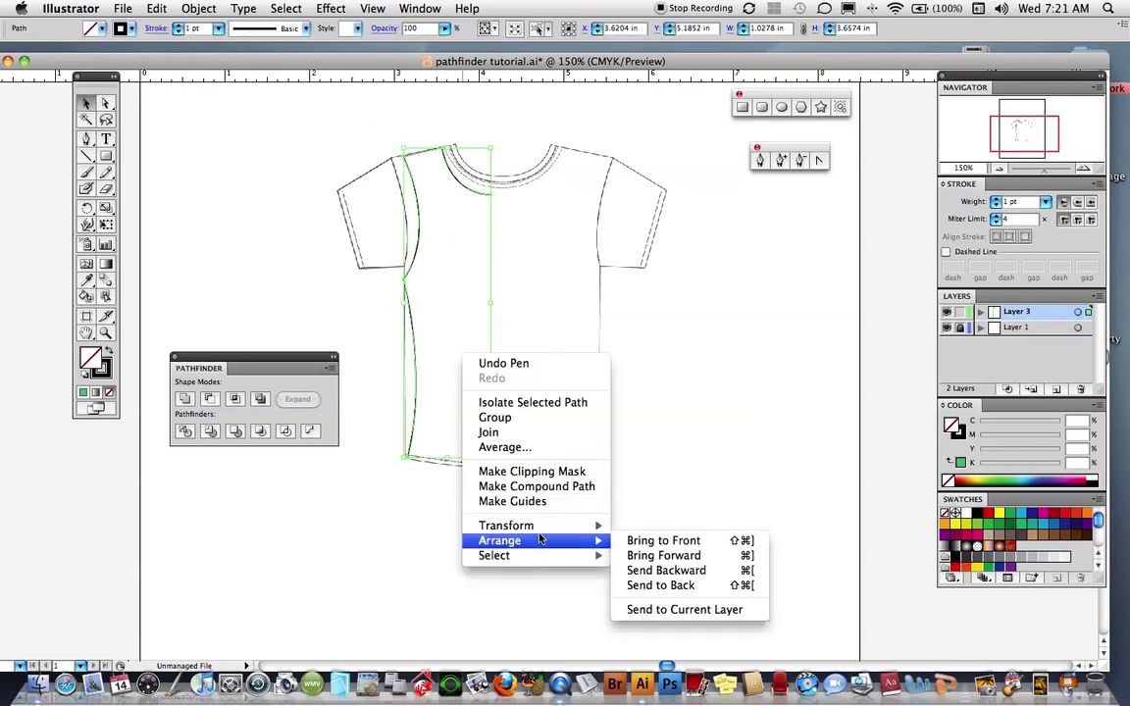
mouse_move(550, 525)
click(649, 571)
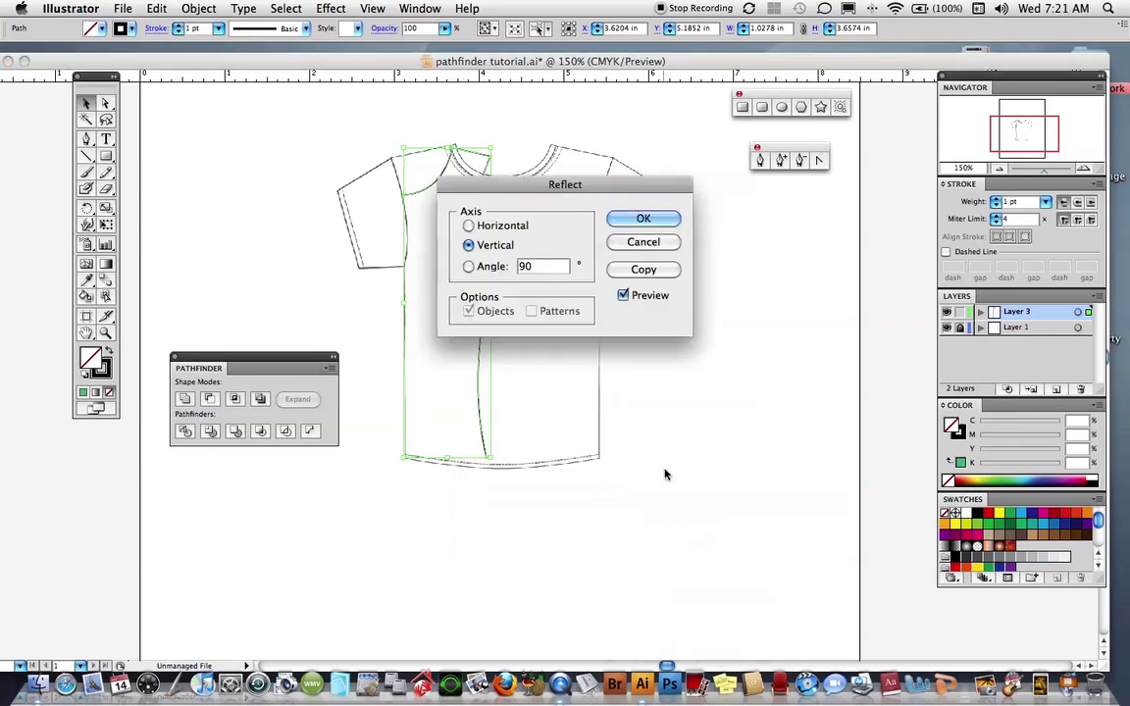
click(643, 269)
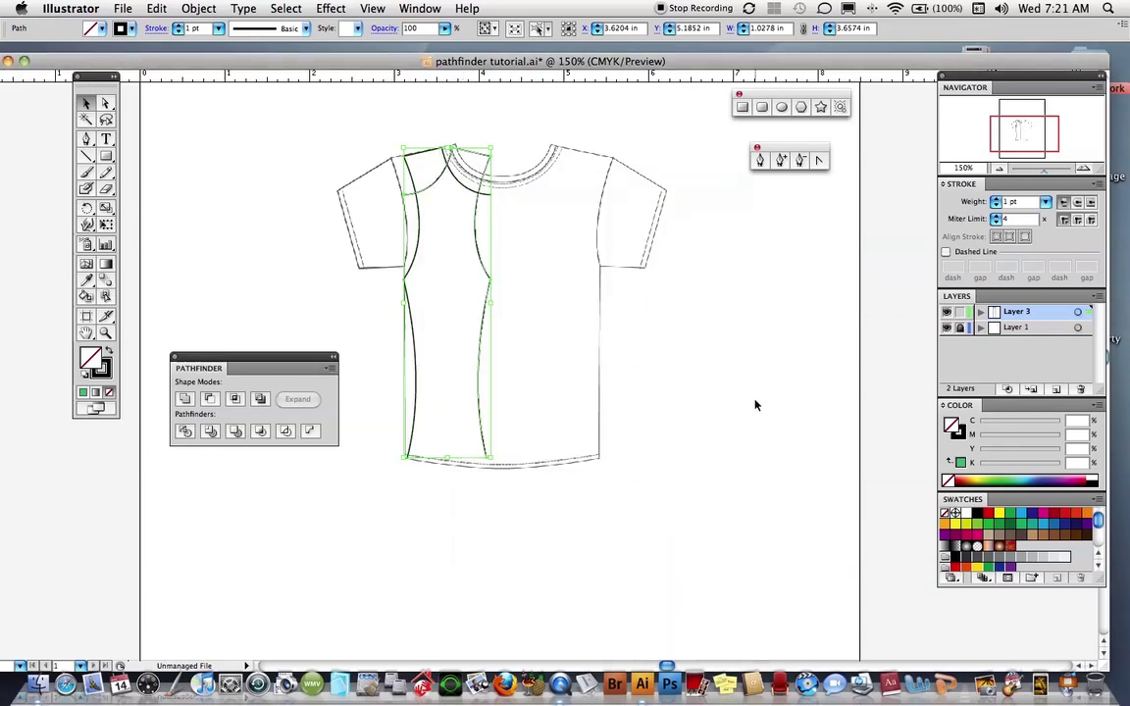
key(Right)
key(Right)
key(Right)
key(Right)
key(Right)
key(Right)
key(Right)
key(Right)
key(Right)
key(Right)
key(Right)
key(Right)
key(Right)
key(Right)
key(Right)
key(Right)
key(Right)
key(Right)
key(Right)
key(Right)
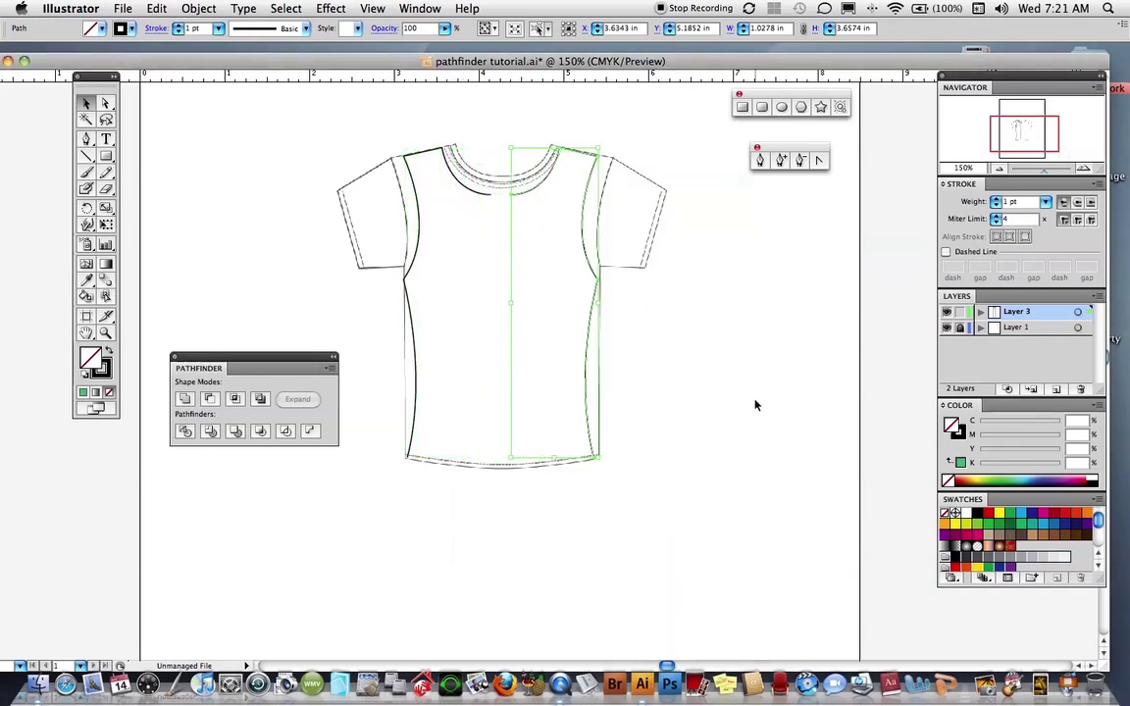
key(Right)
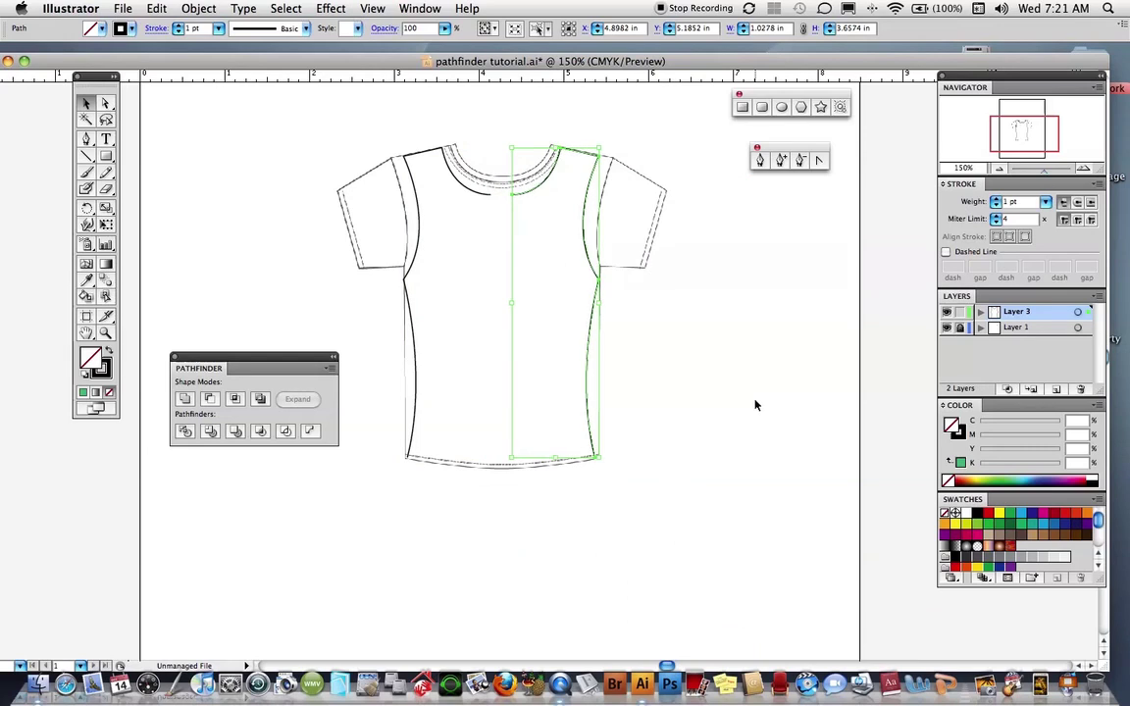
- Join the bottom end points of the two seams with a straight hem line
click(678, 382)
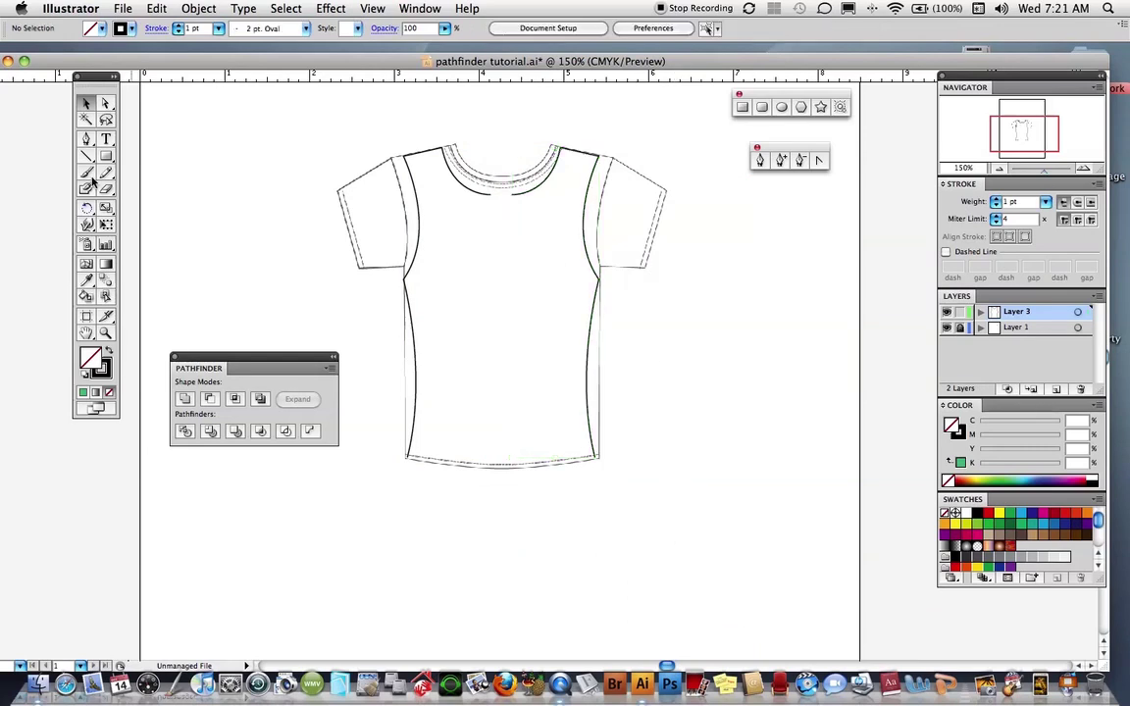
click(105, 103)
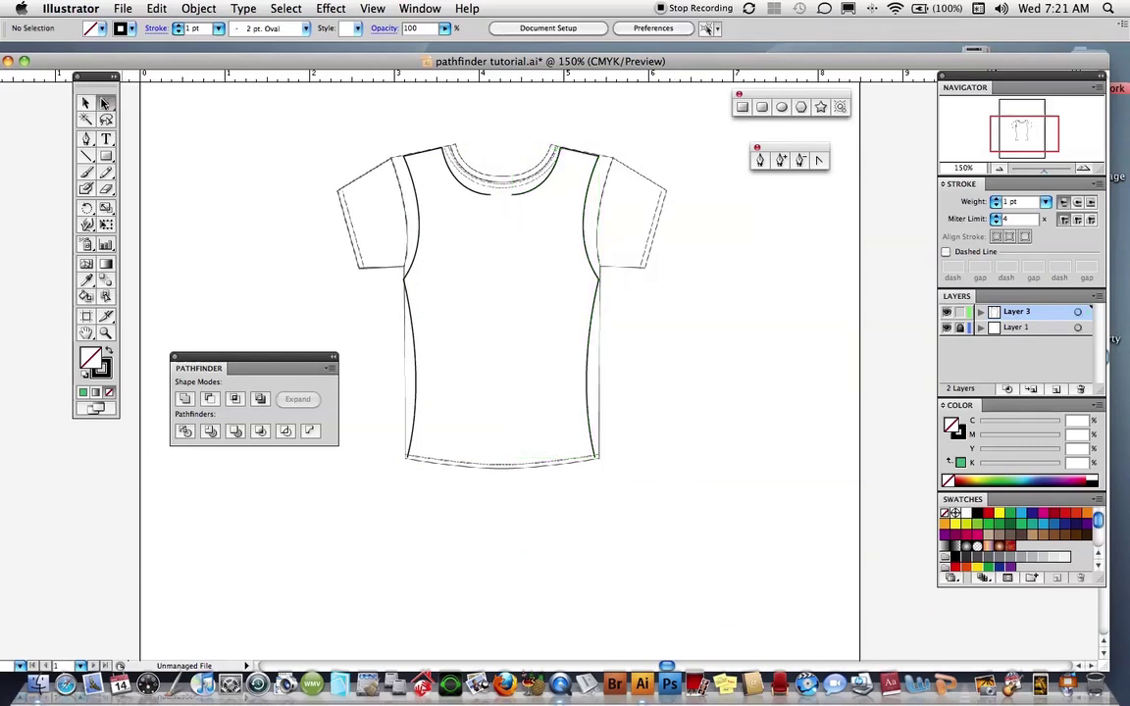
click(407, 457)
shift+click(595, 458)
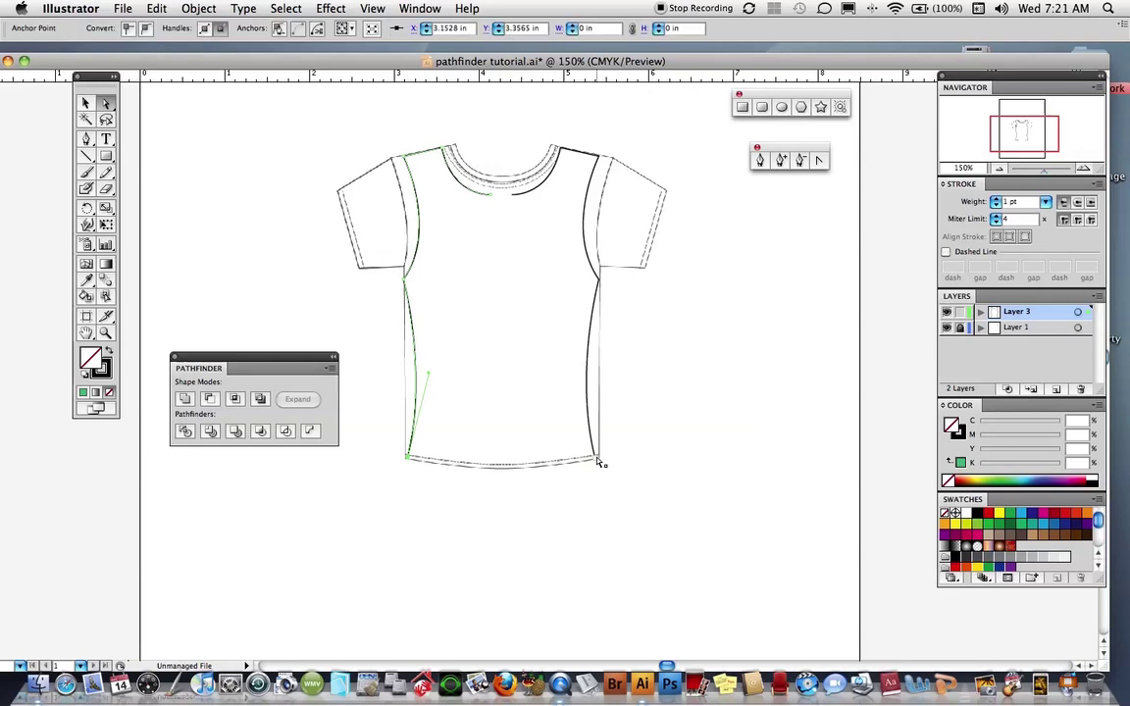
drag(613, 456, 570, 464)
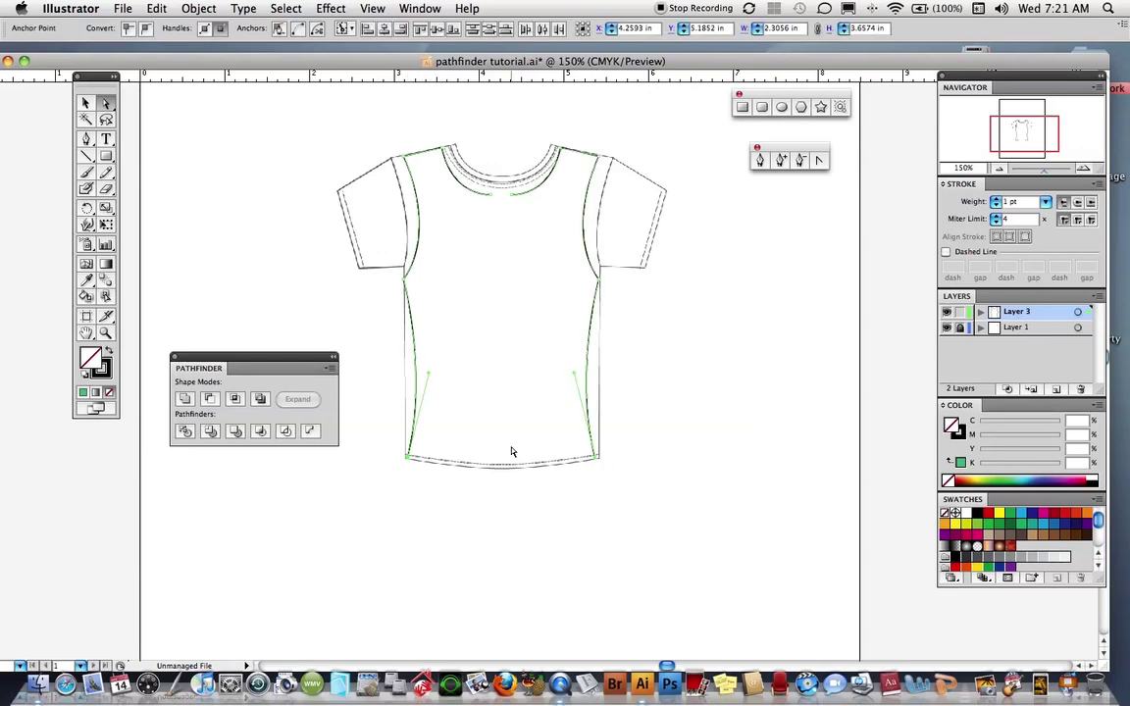
key(super+j)
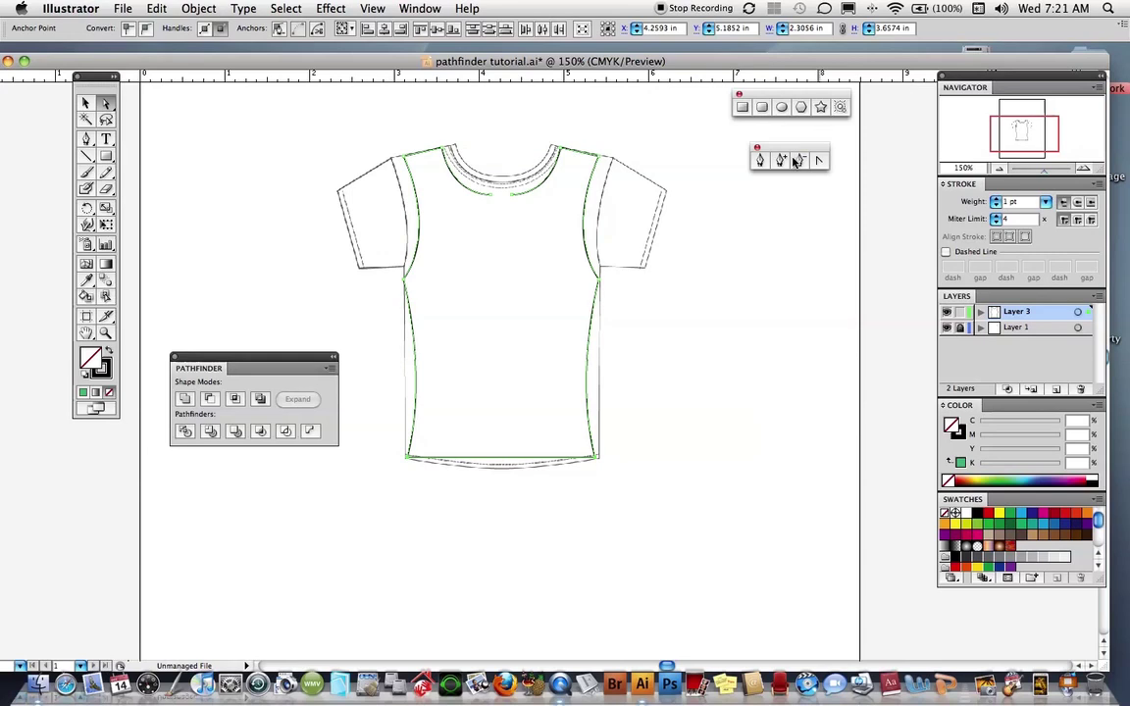
- Add a mid-hem anchor, nudge it down, and give it smooth curve handles
click(781, 160)
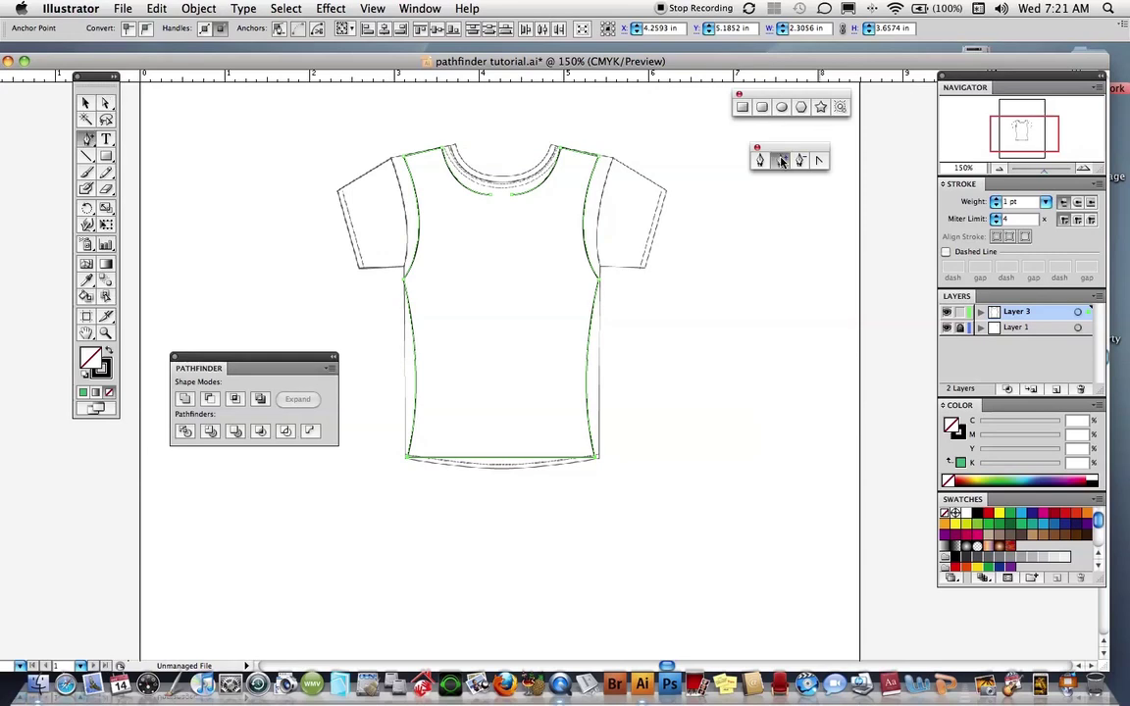
click(502, 458)
key(Down)
key(Down)
key(Down)
key(Down)
key(Down)
key(Down)
key(Down)
key(Down)
key(Down)
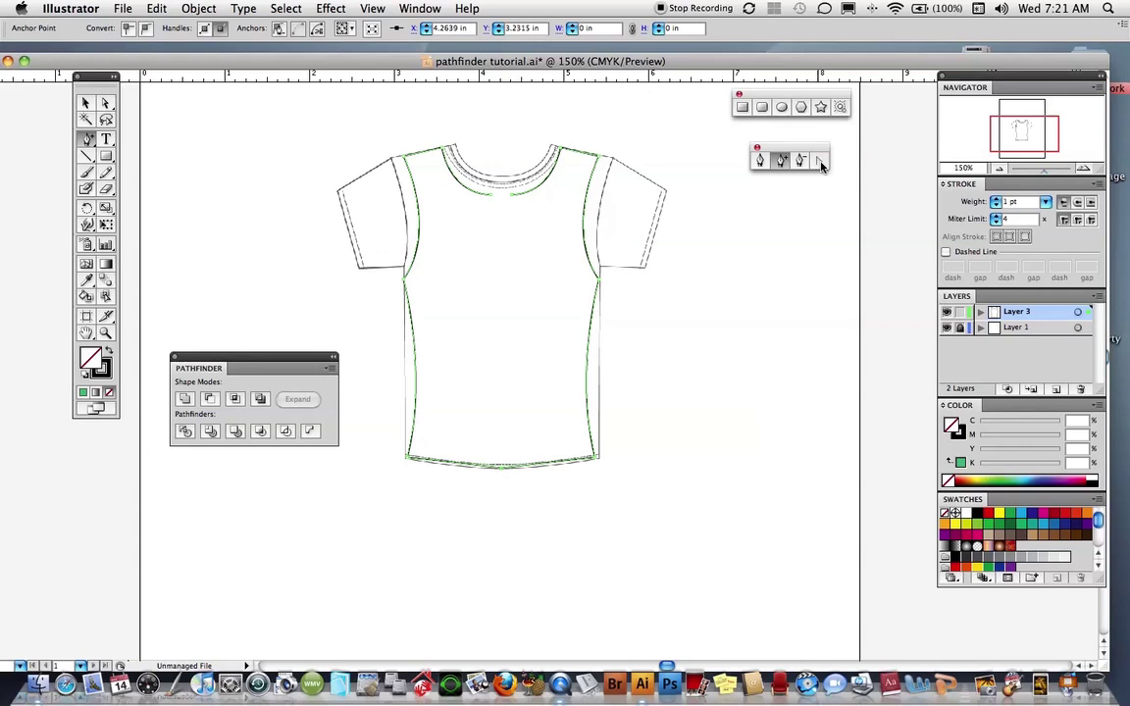
key(shift+c)
drag(502, 469, 408, 467)
click(441, 481)
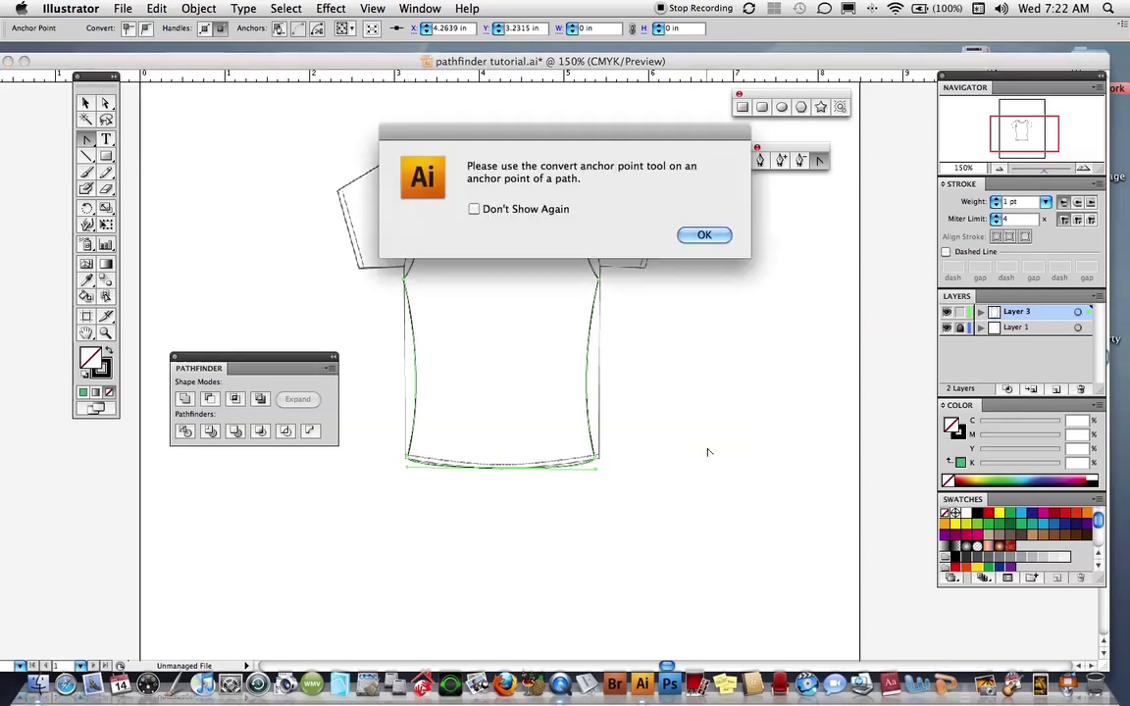
click(704, 235)
- Select both neckline end points of the seam path with Direct Selection
key(a)
click(703, 314)
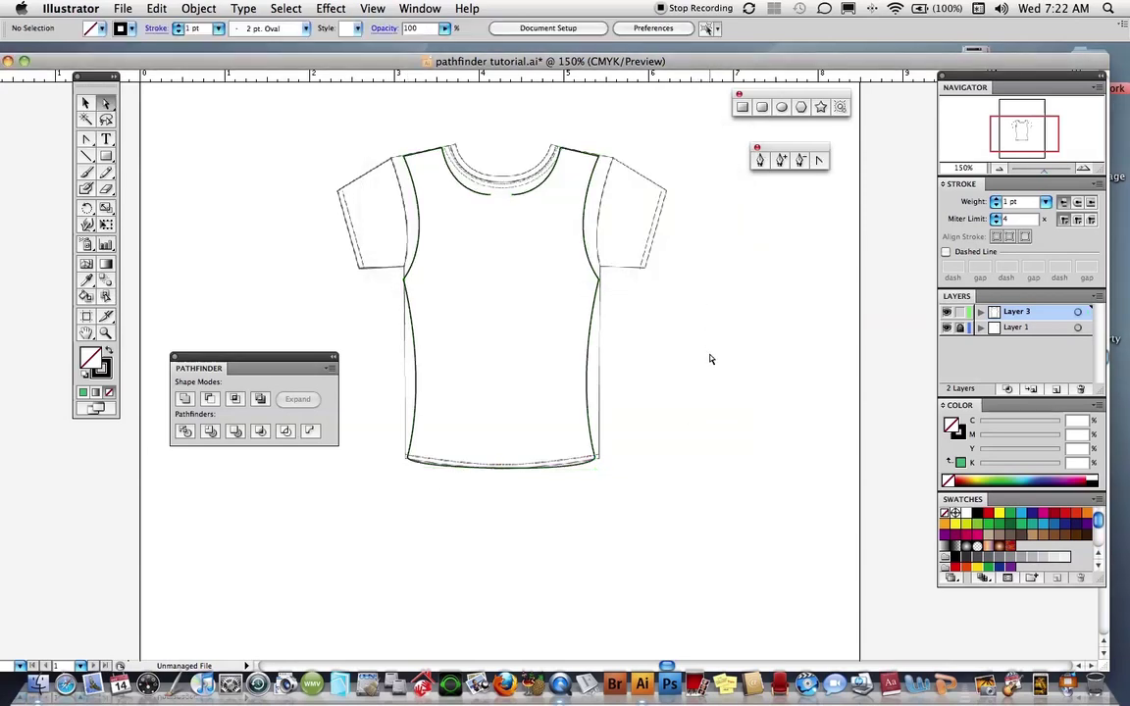
scroll(689, 343, up, 3)
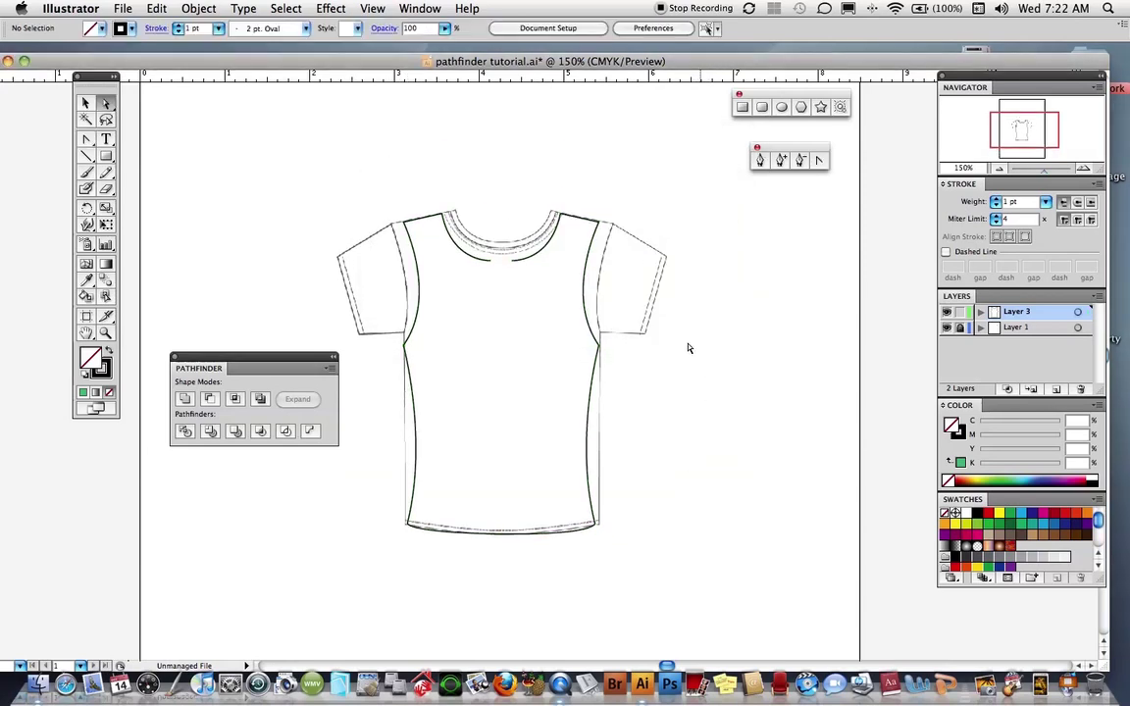
click(493, 261)
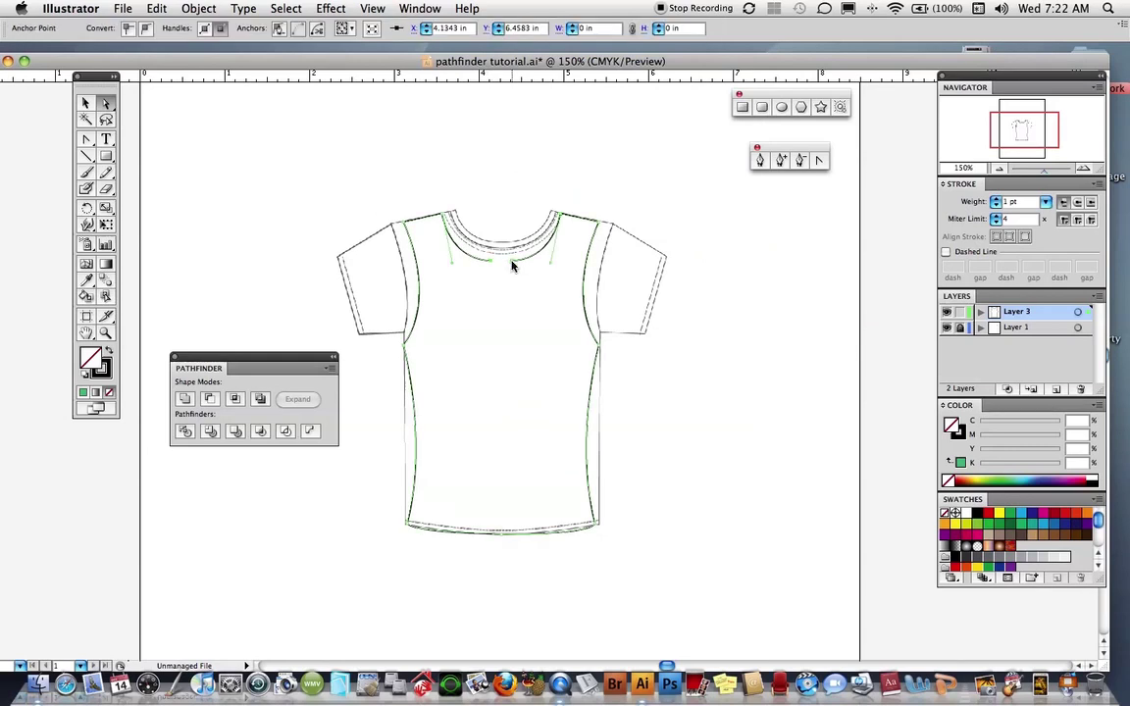
click(513, 260)
- Join the two neckline ends to close the front panel path
key(super+j)
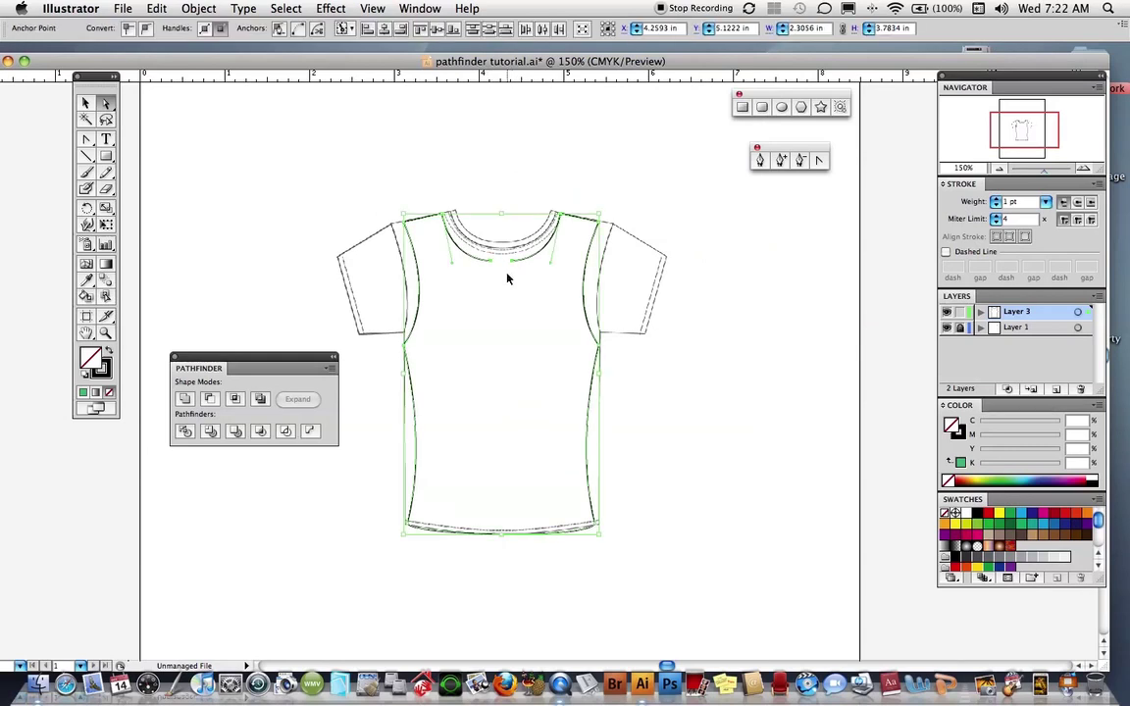
click(781, 160)
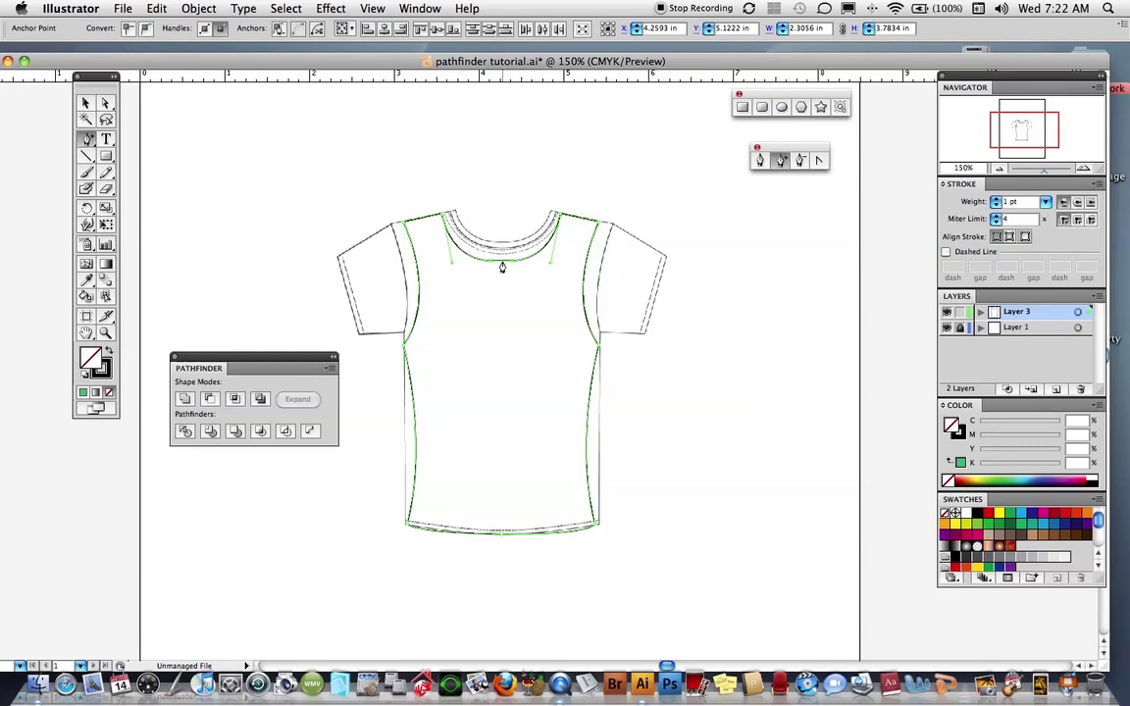
click(501, 264)
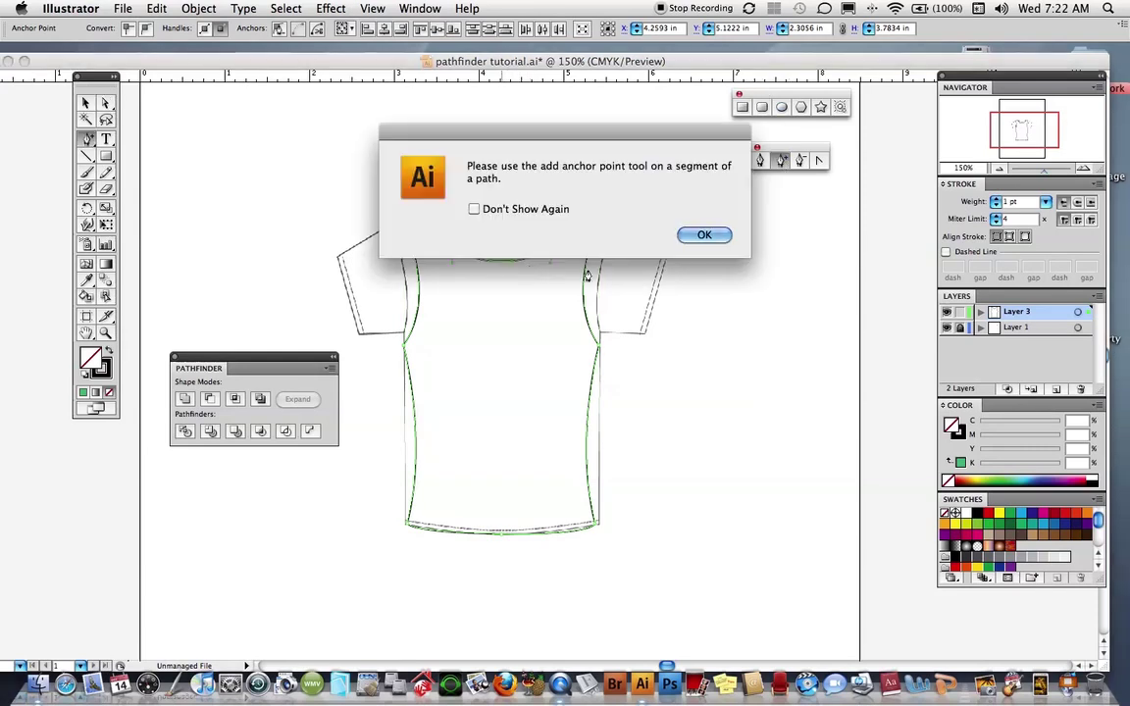
click(703, 232)
- Add an anchor at the neckline's bottom centre and nudge it down three times into a V notch
key(z)
drag(461, 226, 557, 325)
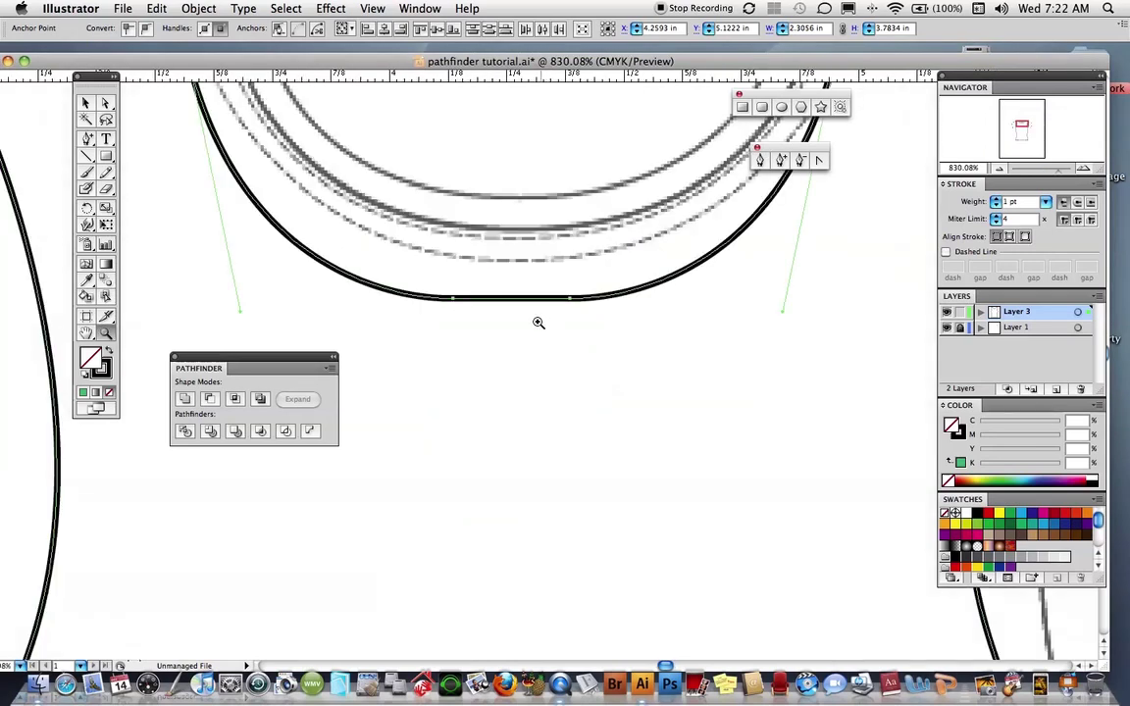
key(plus)
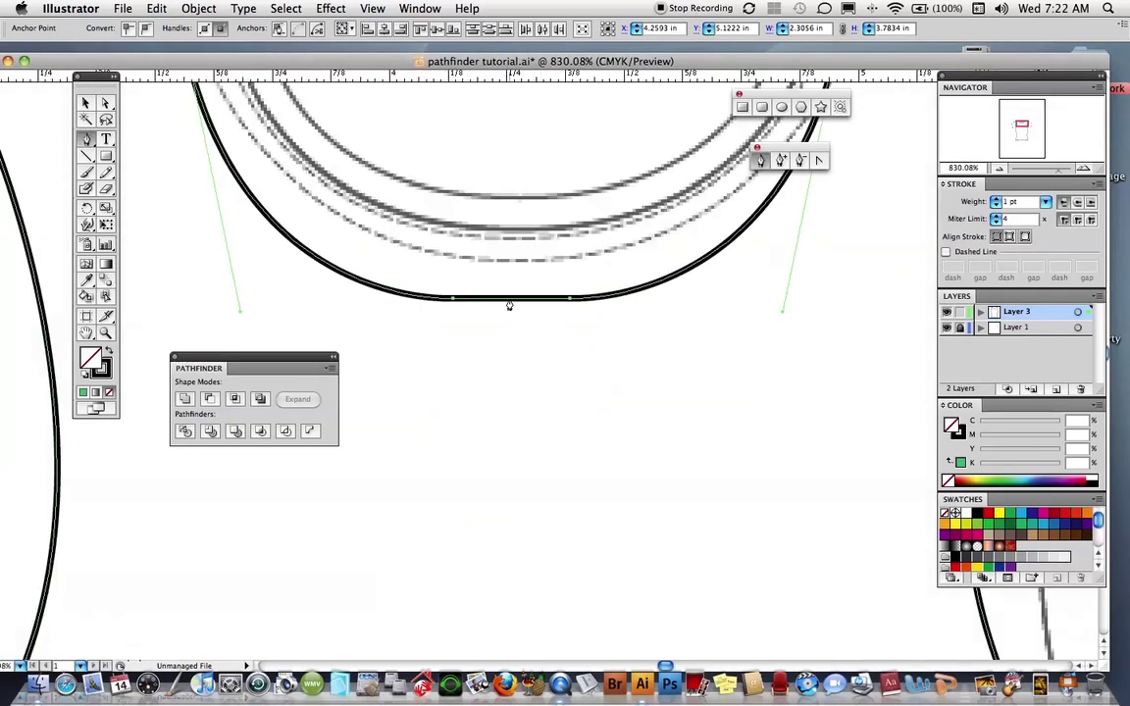
click(509, 297)
key(Down)
key(Down)
key(Down)
key(Down)
key(Down)
key(Down)
key(Down)
key(Down)
key(Down)
key(Down)
key(Down)
key(Down)
key(Down)
key(Down)
key(Down)
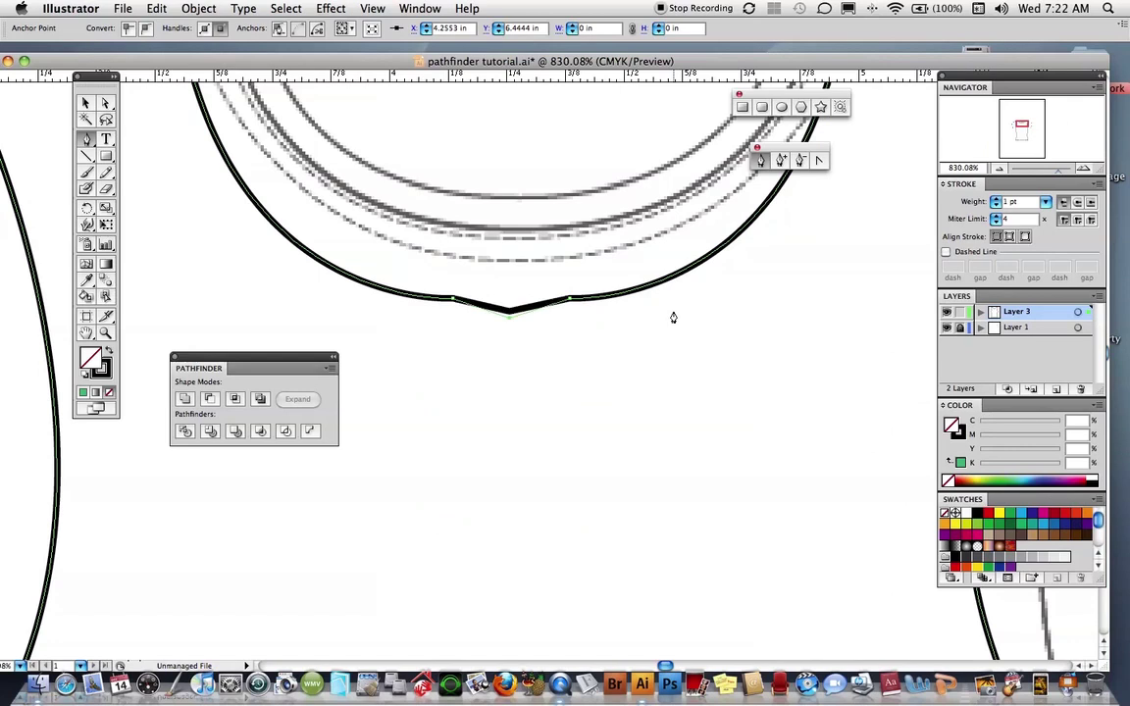
key(Down)
key(Down)
key(Down)
key(Down)
key(Down)
key(Down)
key(Down)
key(Down)
key(Down)
key(Down)
key(Down)
key(Down)
key(Down)
key(Down)
key(Down)
key(Down)
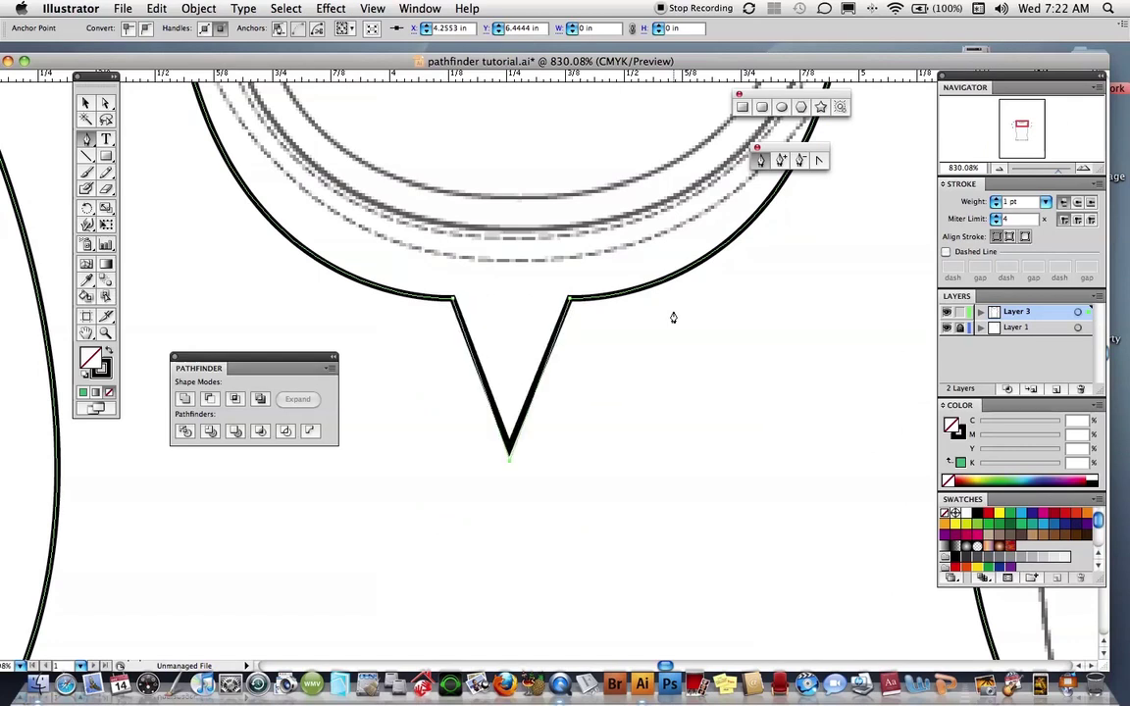
key(Down)
key(Down)
key(Down)
key(Down)
key(Down)
key(Down)
key(Down)
key(Down)
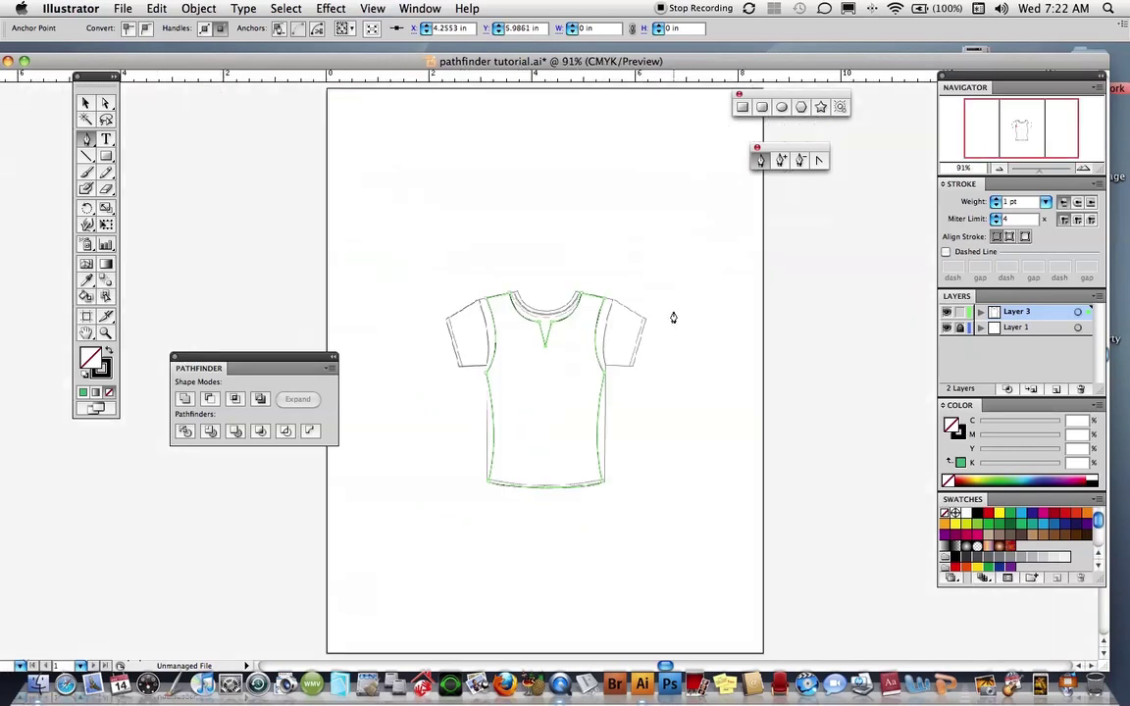
key(super+0)
click(106, 333)
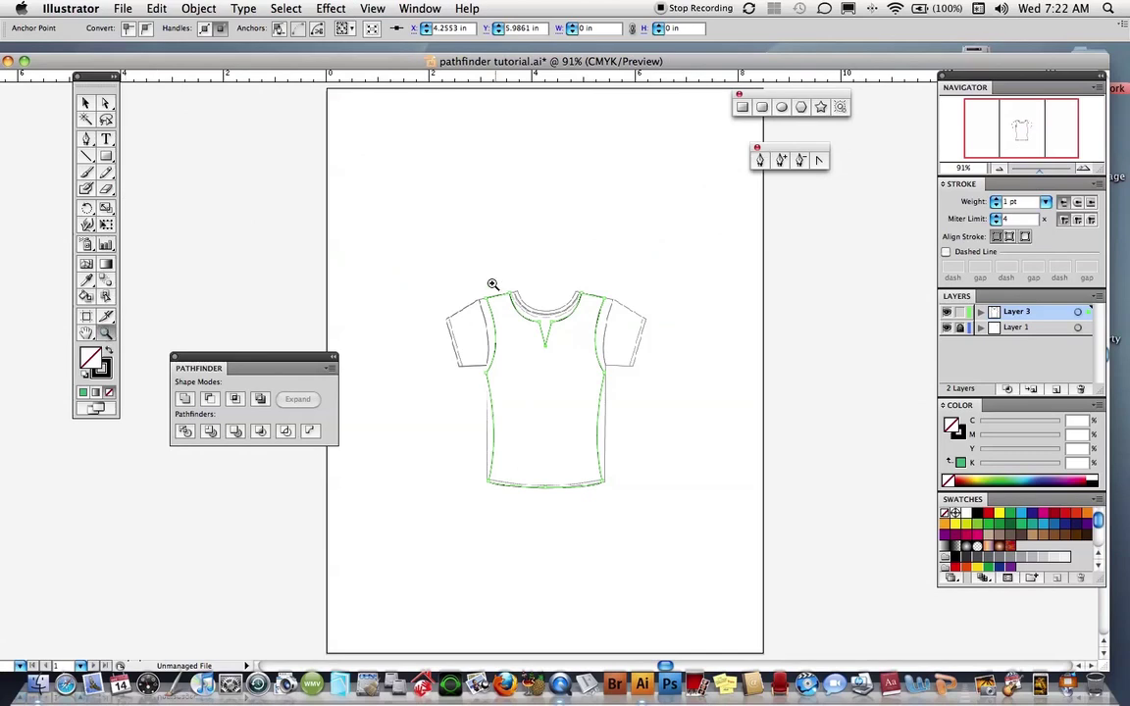
drag(442, 256, 674, 539)
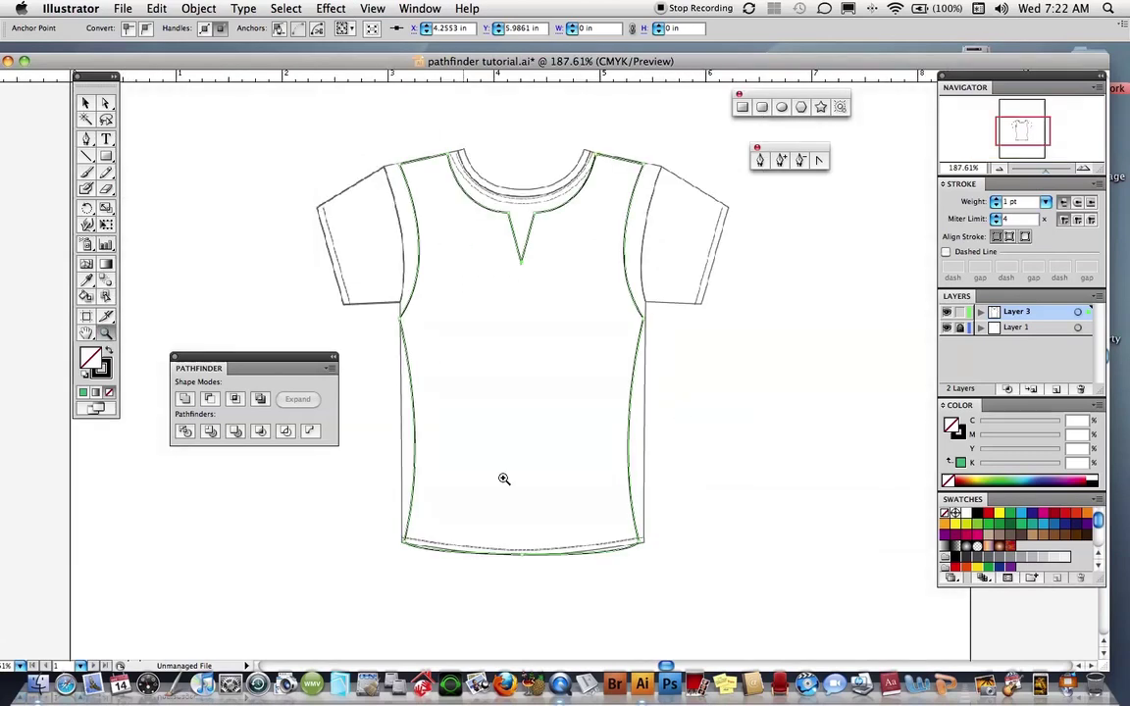
- Draw a sagging pen curve from the body's left side to past the right seam below the chest
key(a)
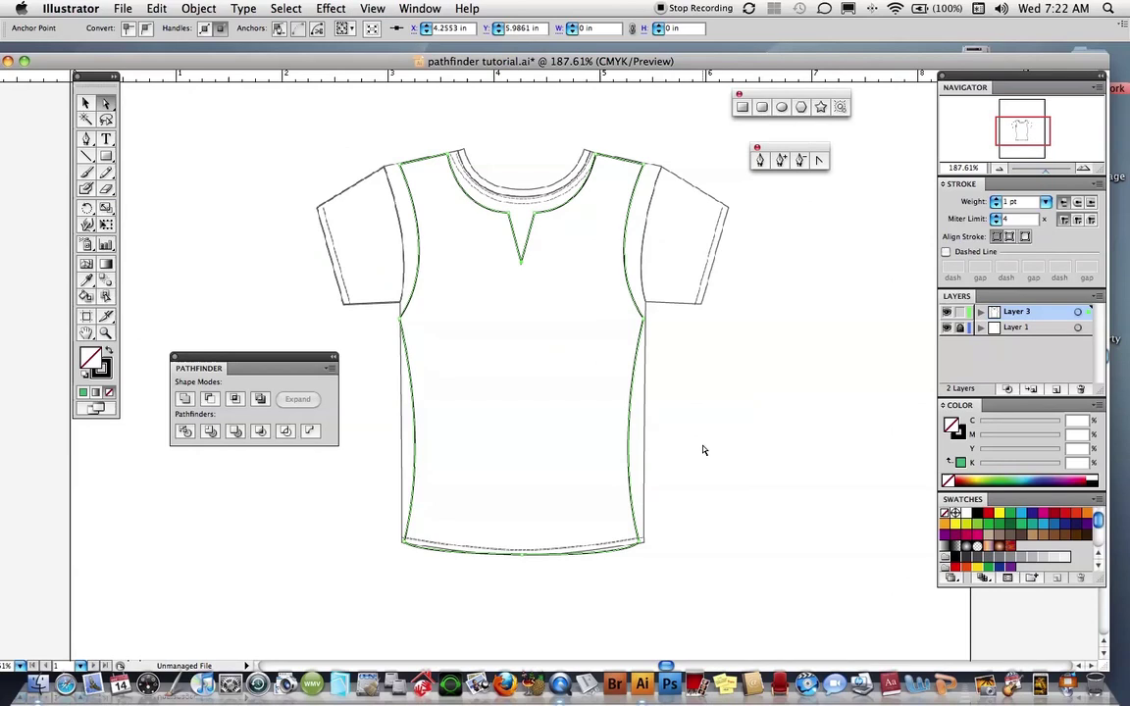
click(702, 449)
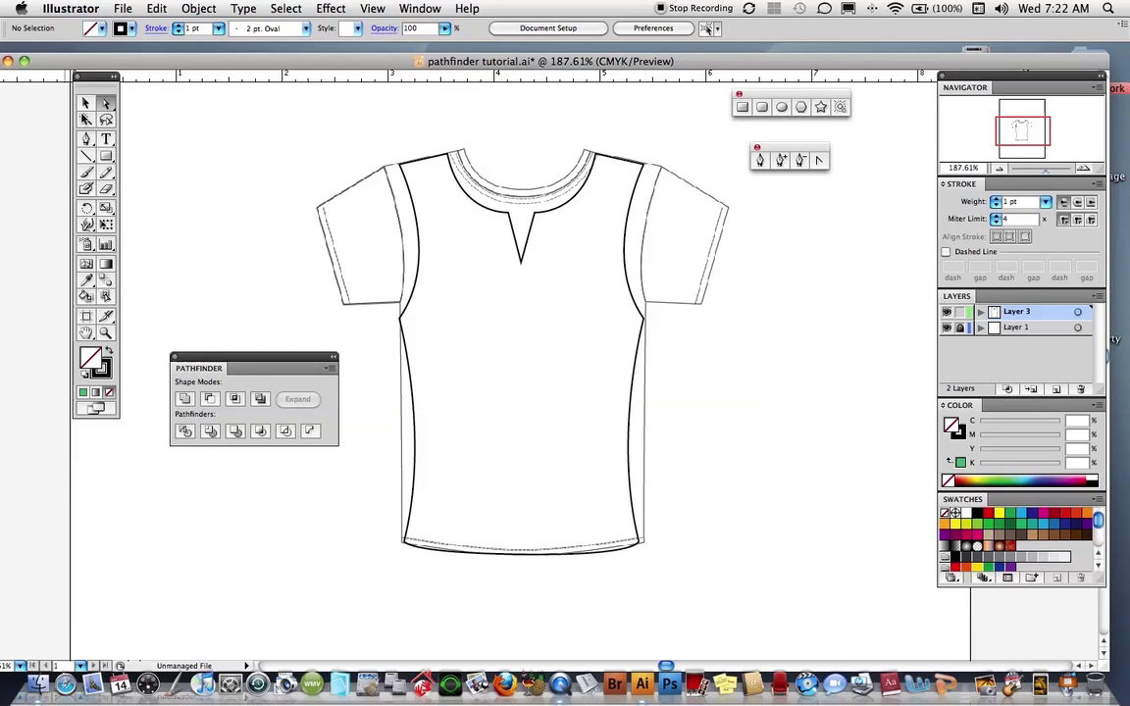
click(760, 159)
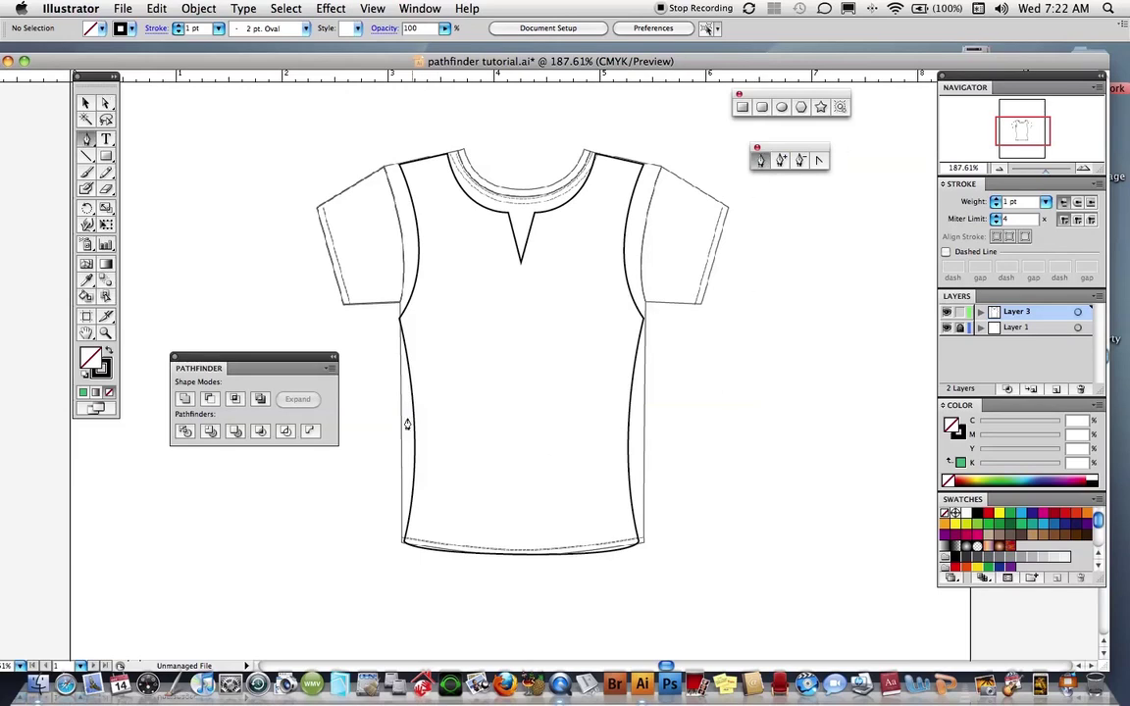
click(383, 361)
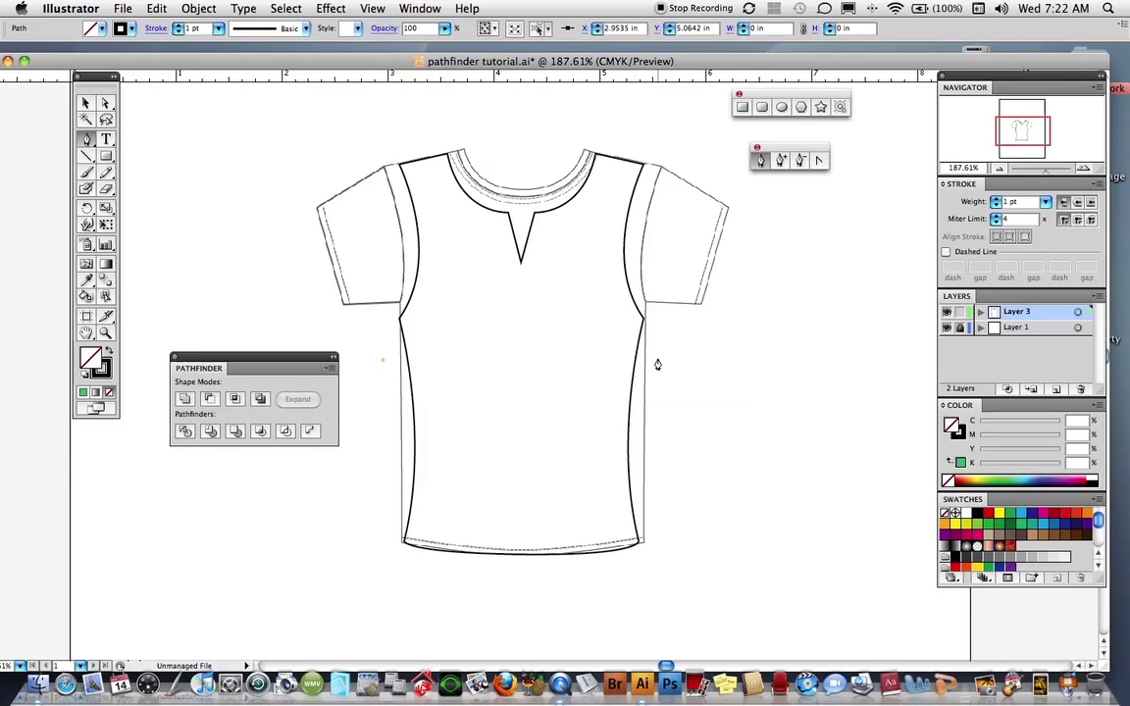
shift+click(658, 361)
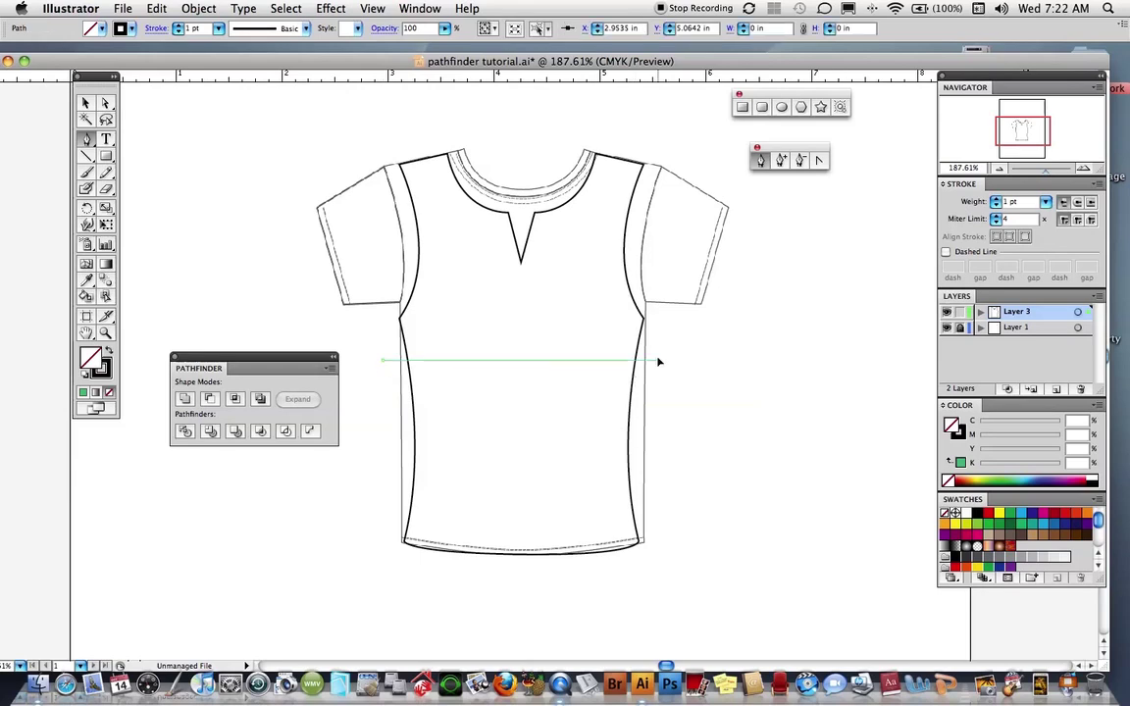
drag(658, 361, 811, 292)
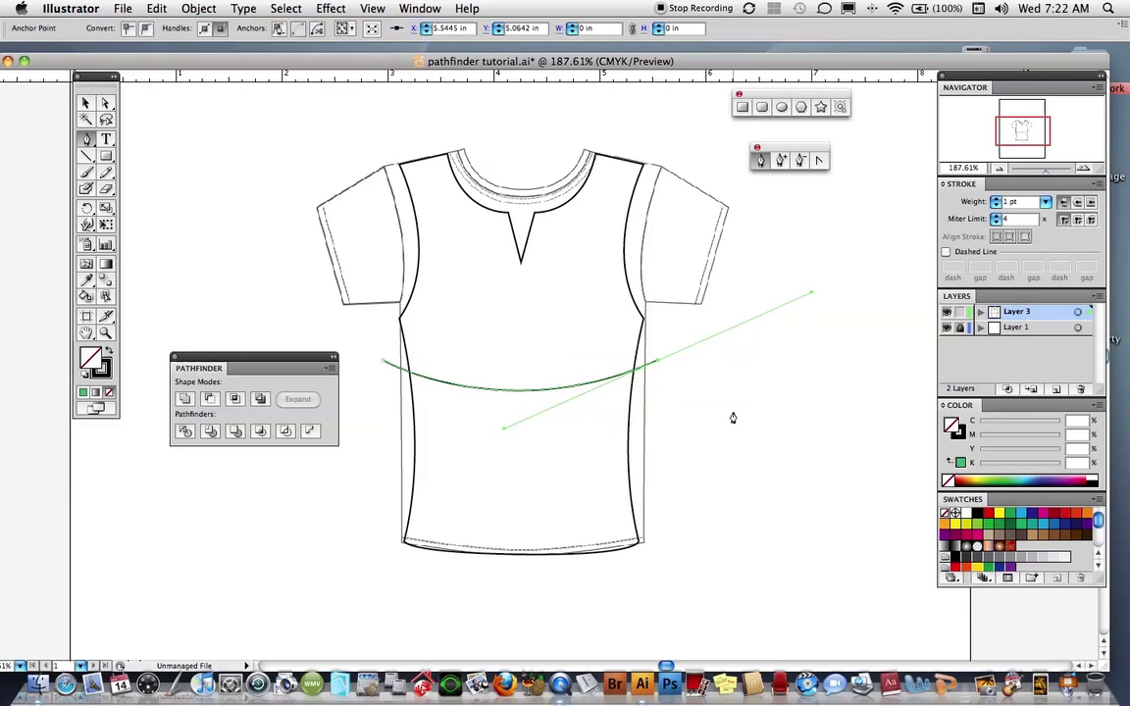
super+click(733, 416)
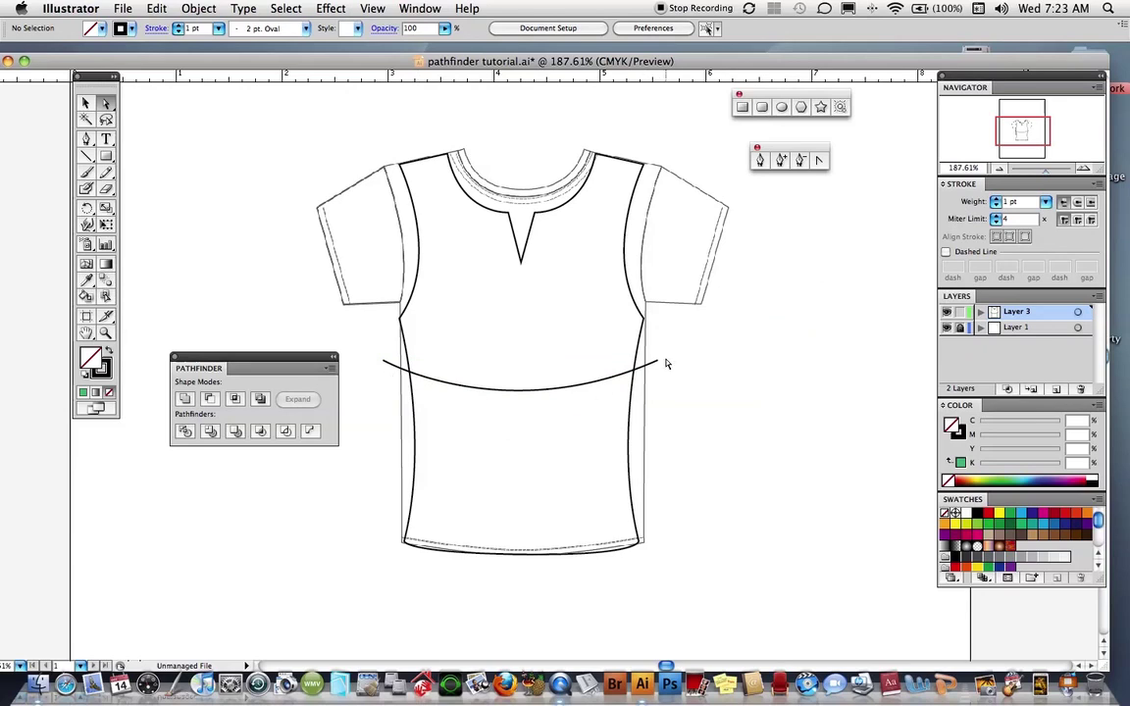
- Divide the body outline with the waist curve and confirm the upper and lower panels are separate
super+click(516, 393)
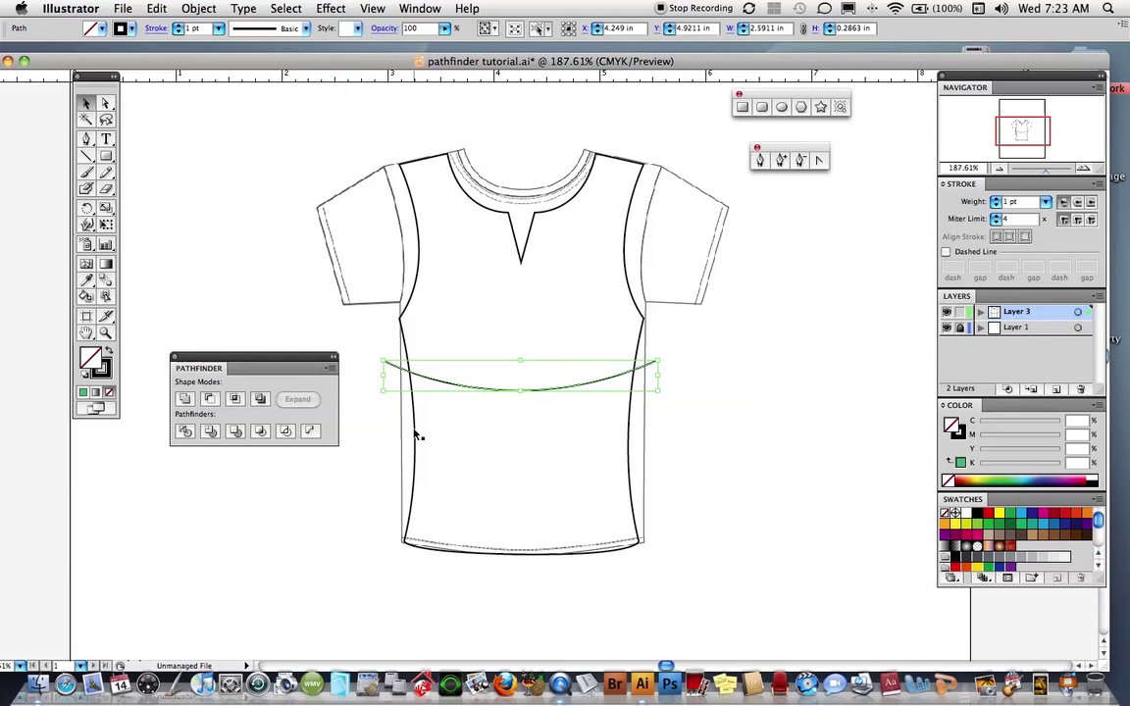
shift+click(391, 375)
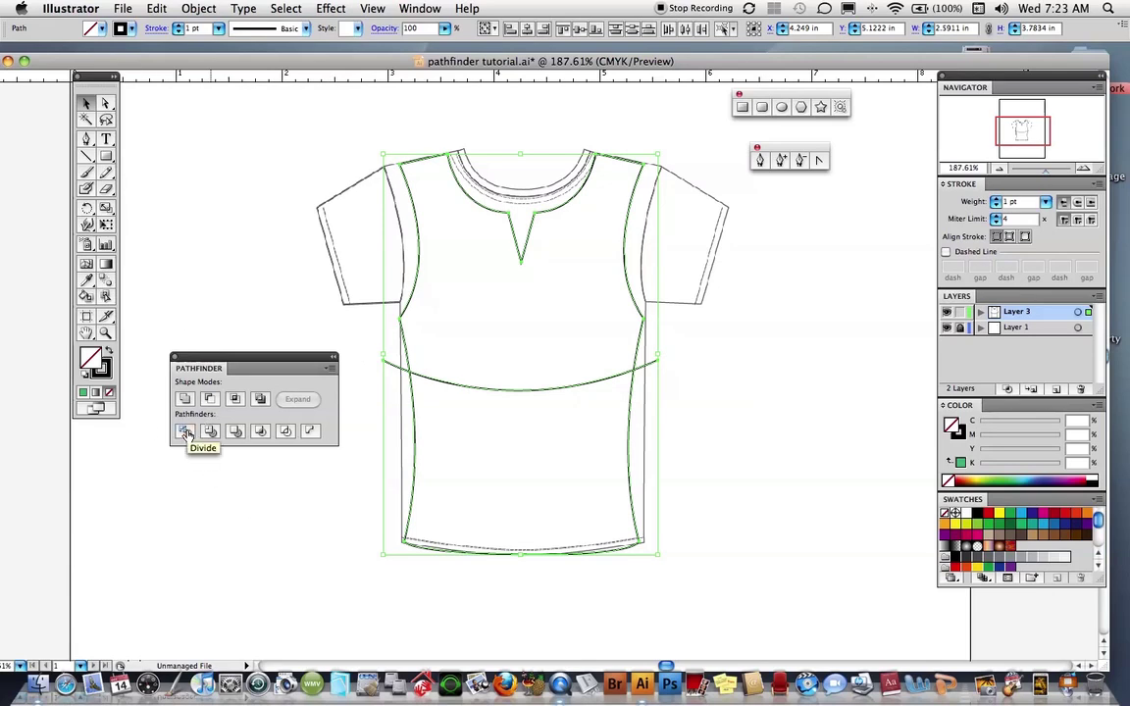
click(185, 432)
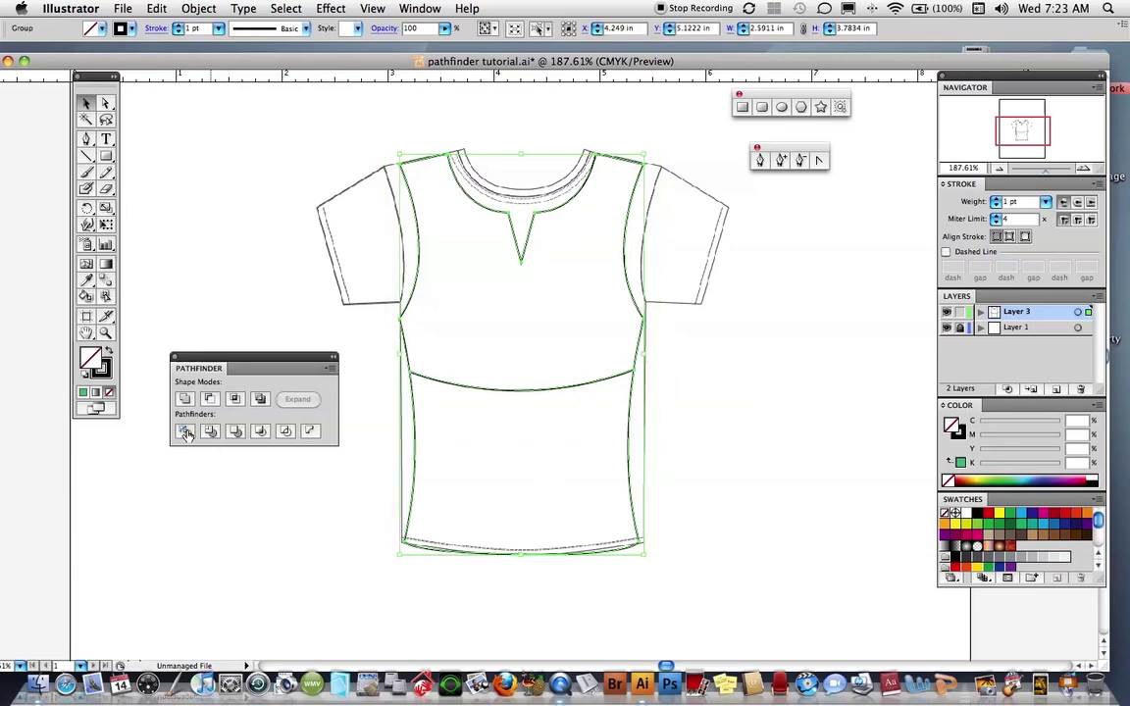
click(727, 381)
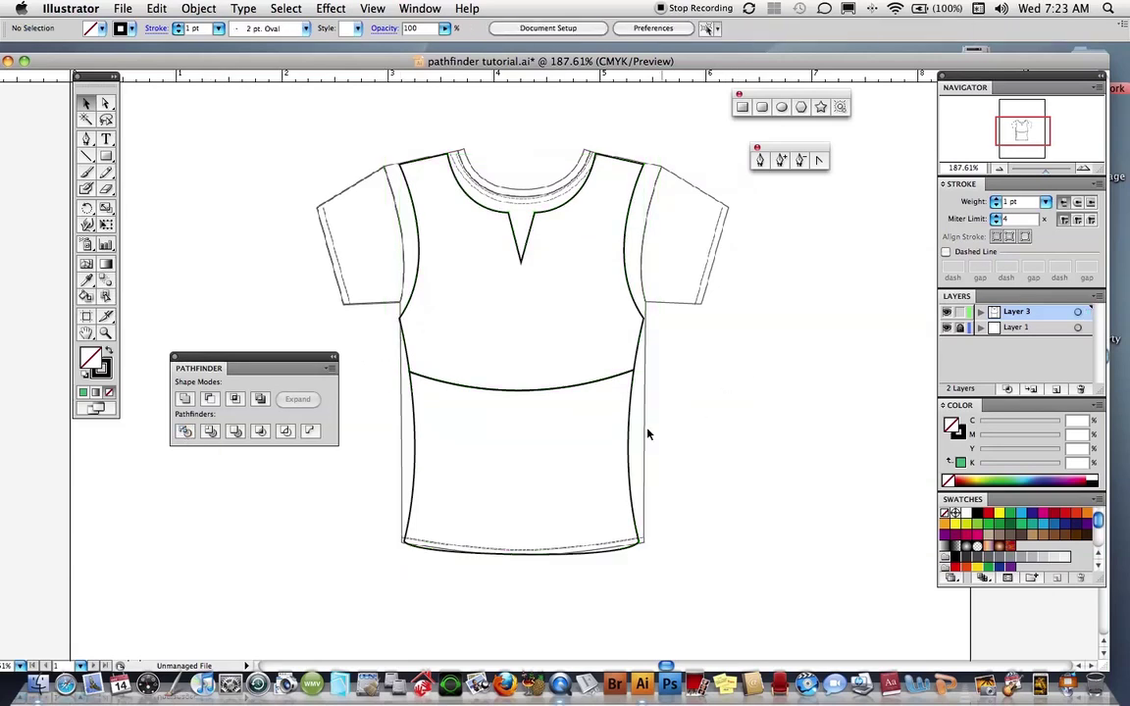
click(106, 104)
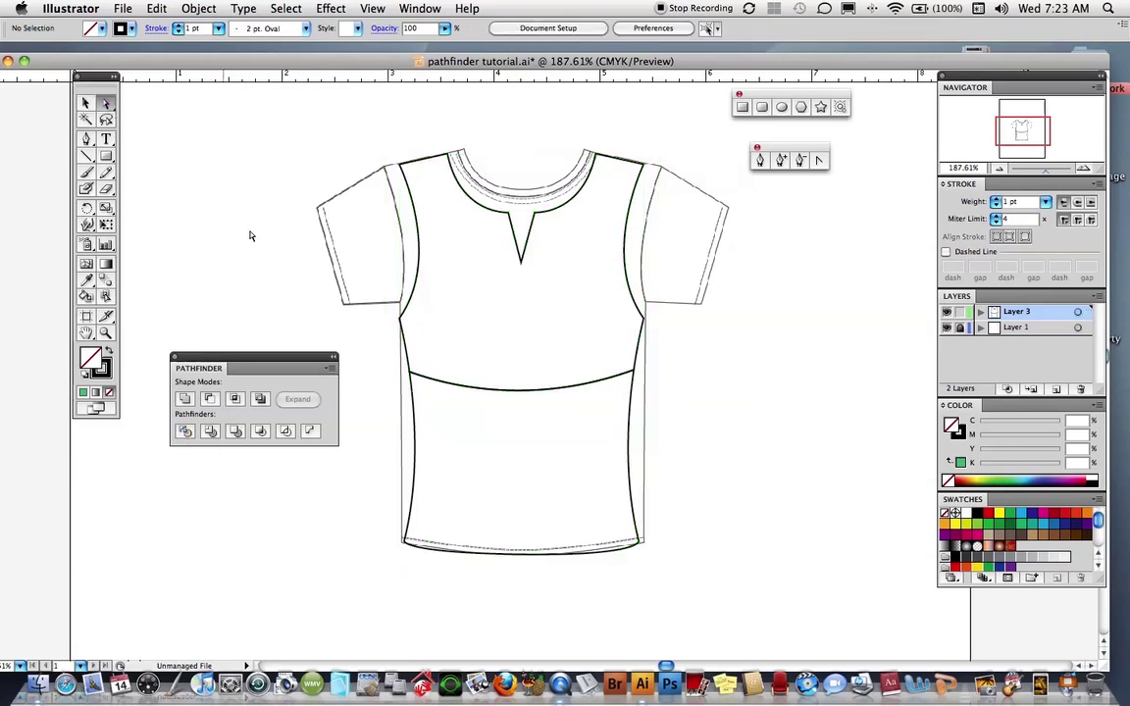
click(415, 453)
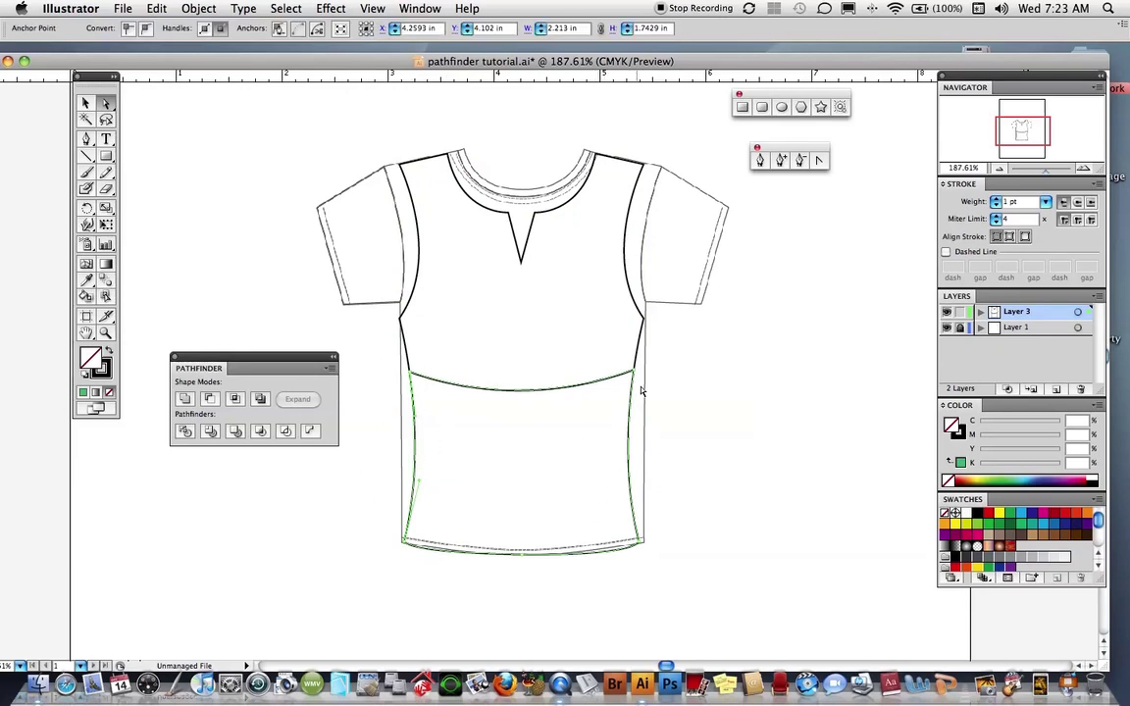
click(647, 338)
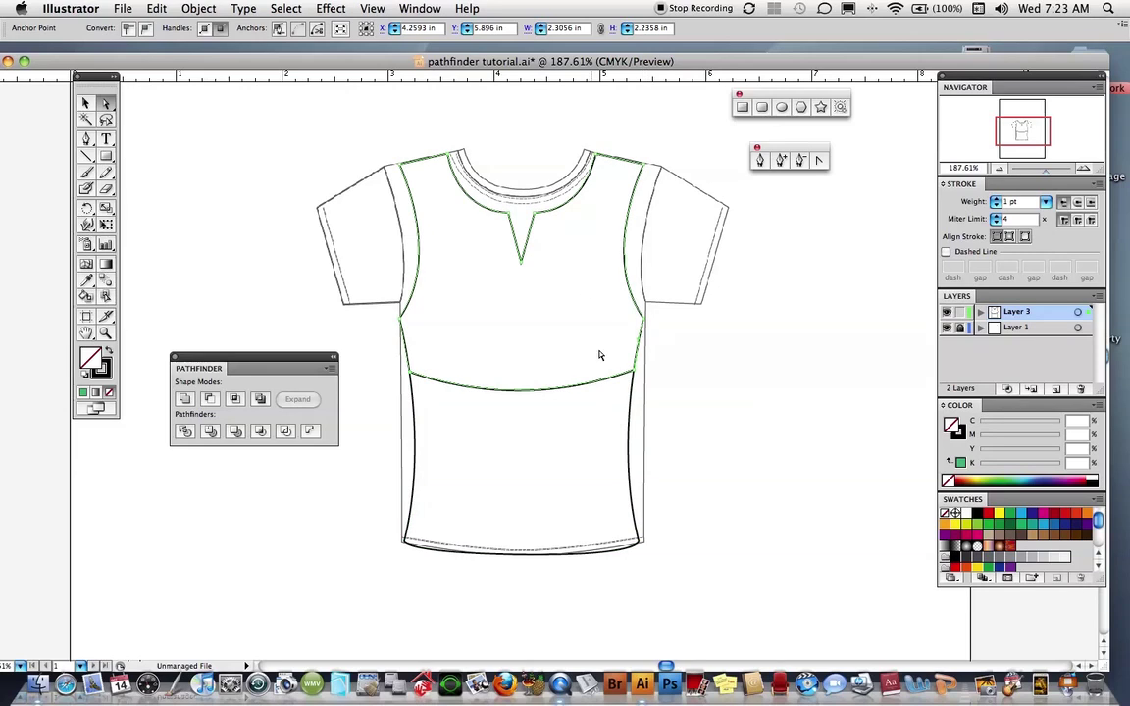
click(676, 402)
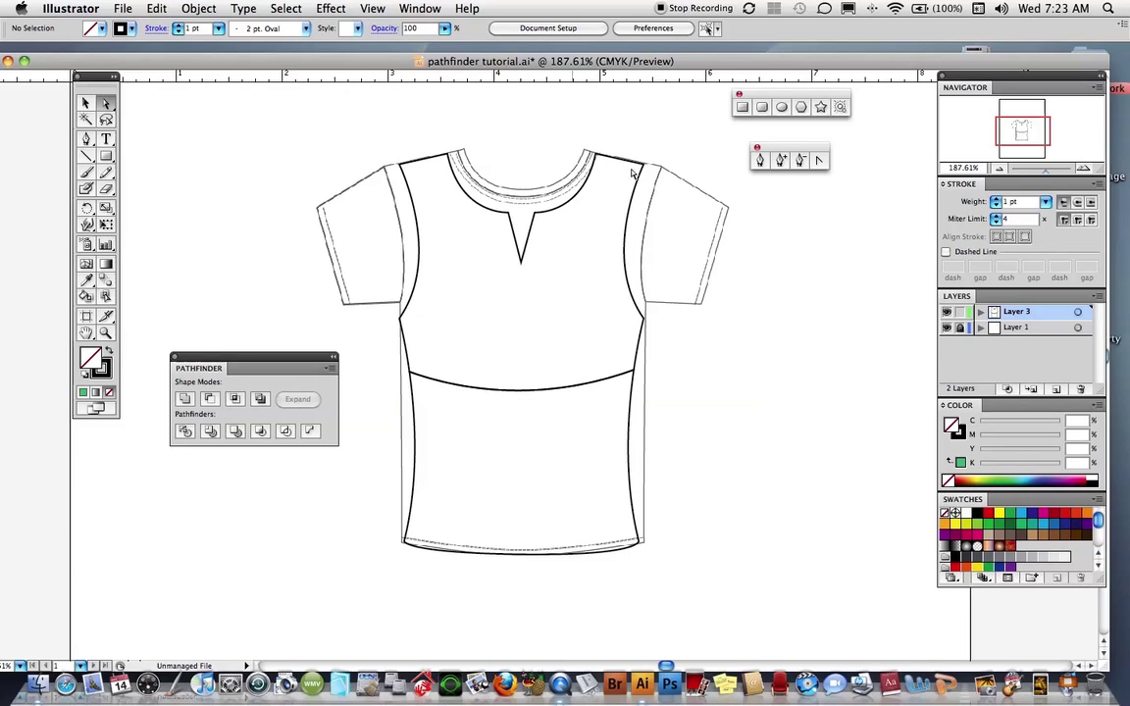
- Draw curved armhole trim lines from each shoulder down to the chest
key(p)
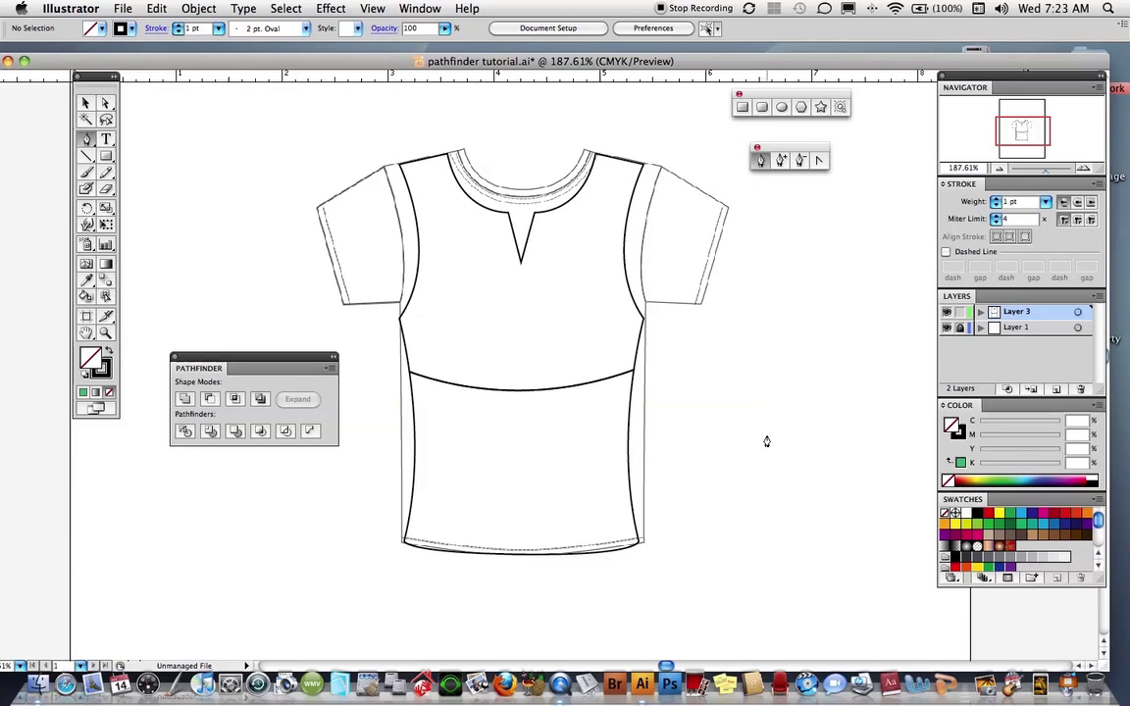
click(406, 147)
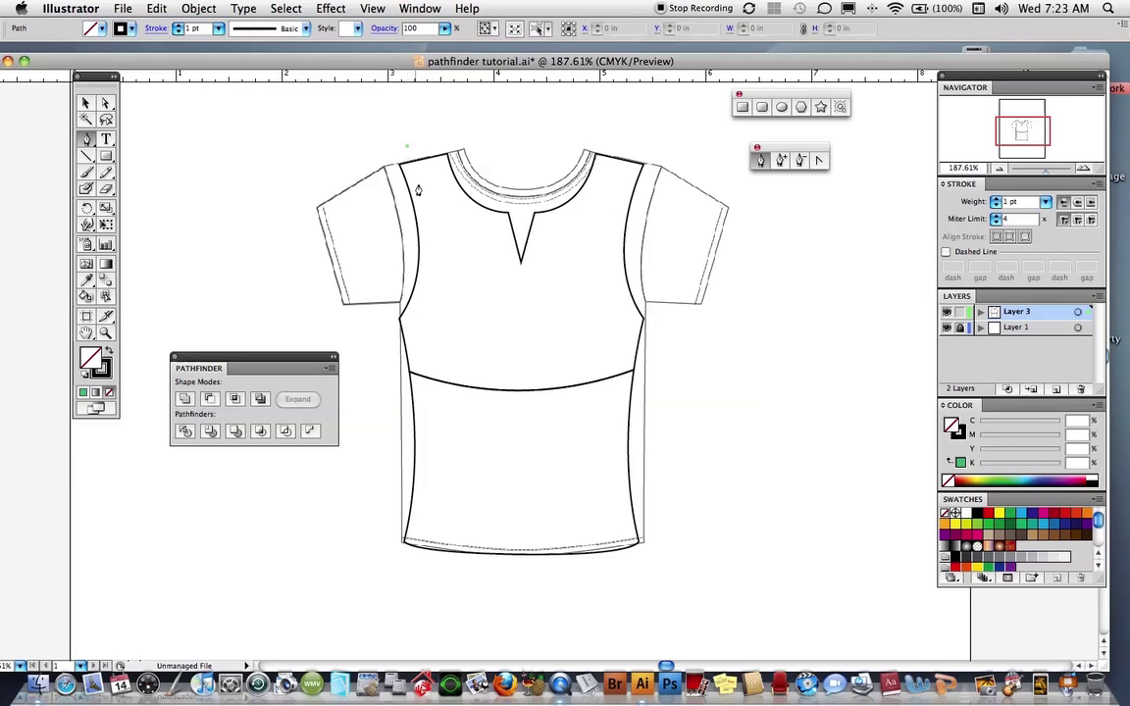
drag(398, 346, 327, 434)
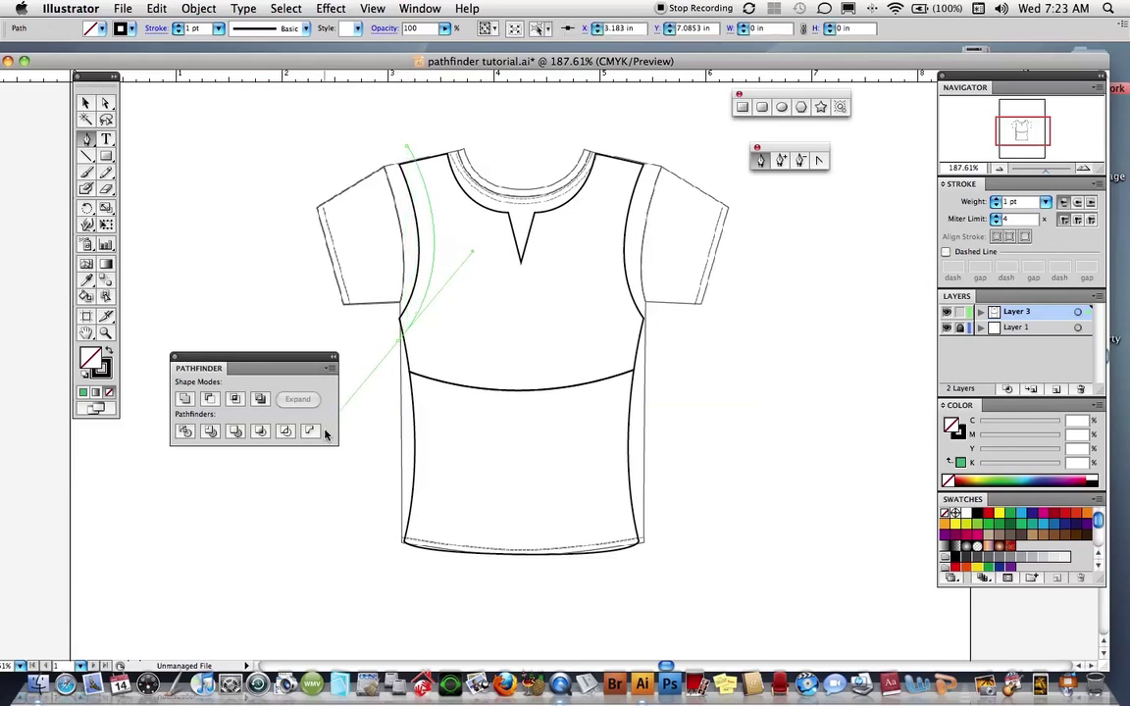
super+click(754, 385)
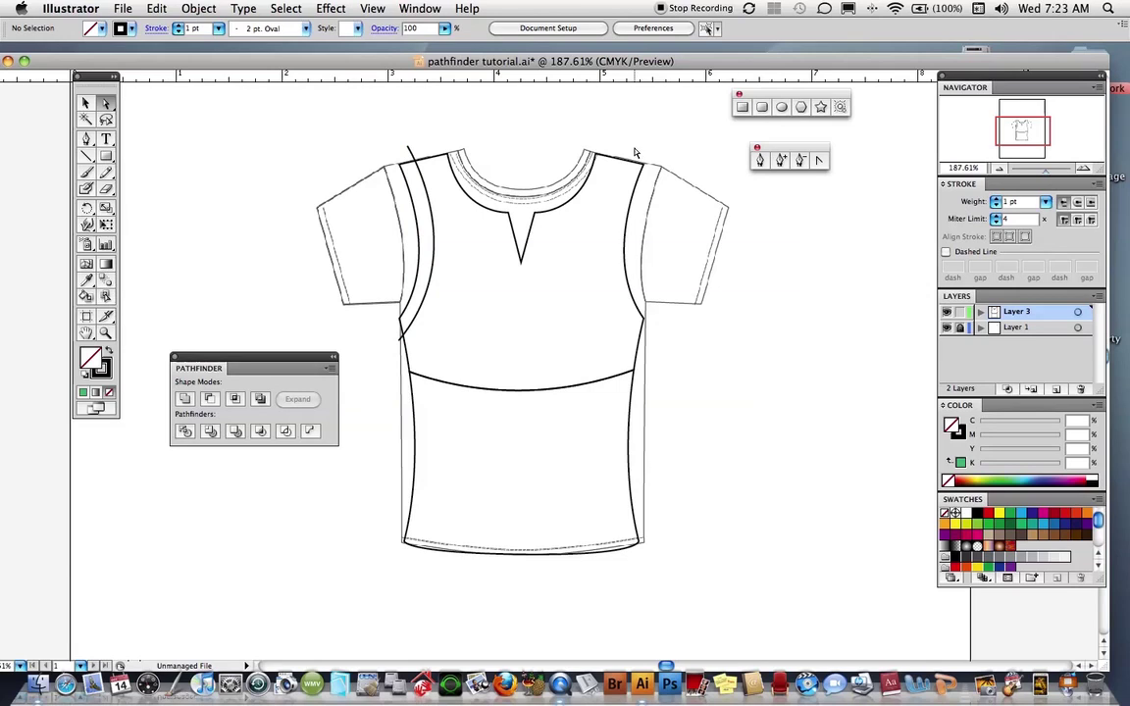
click(632, 153)
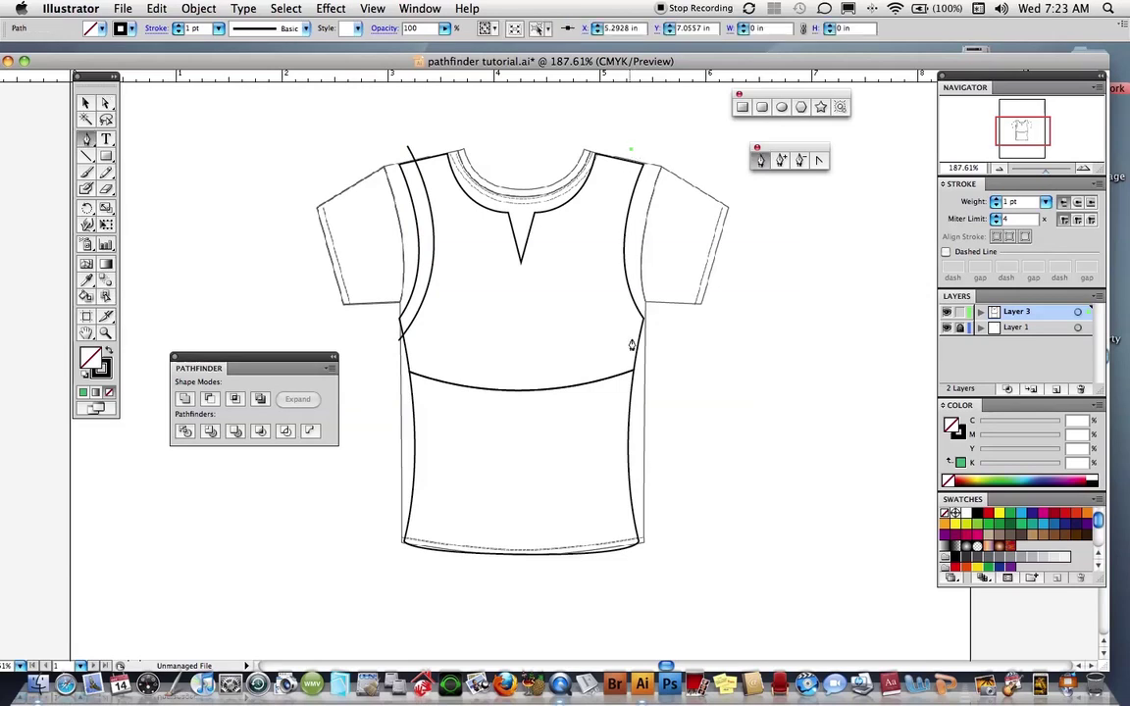
drag(644, 344, 719, 404)
super+click(713, 354)
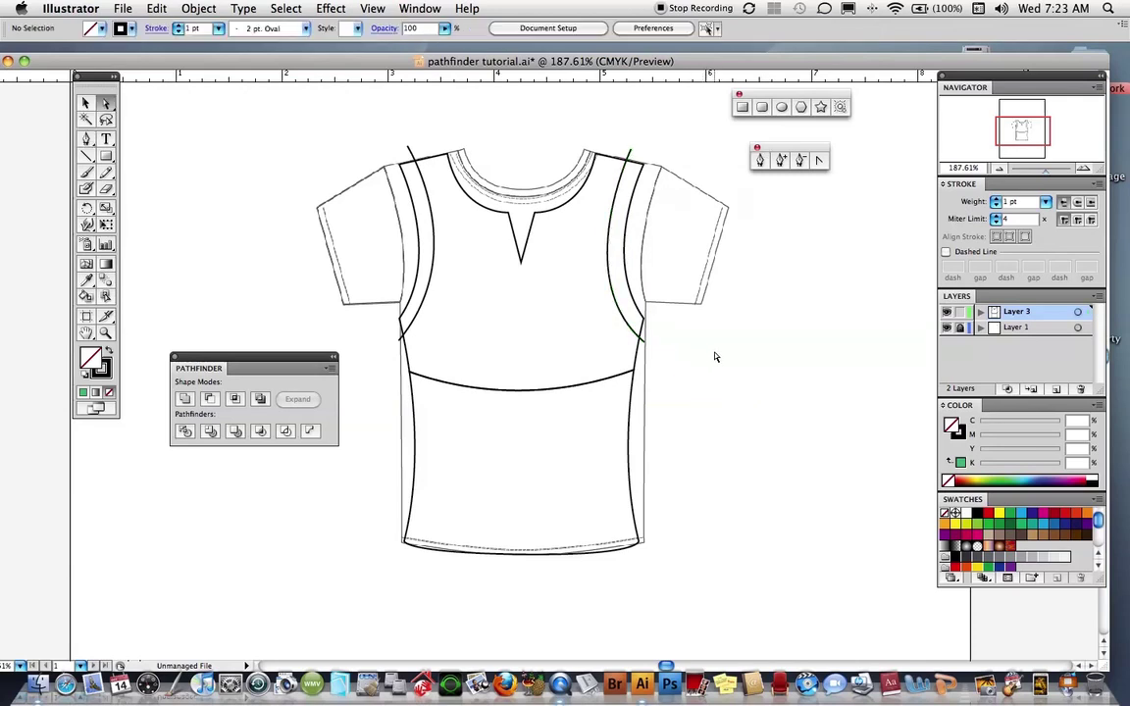
- Draw two neckline trim curves from each shoulder sweeping into the V notch
click(610, 147)
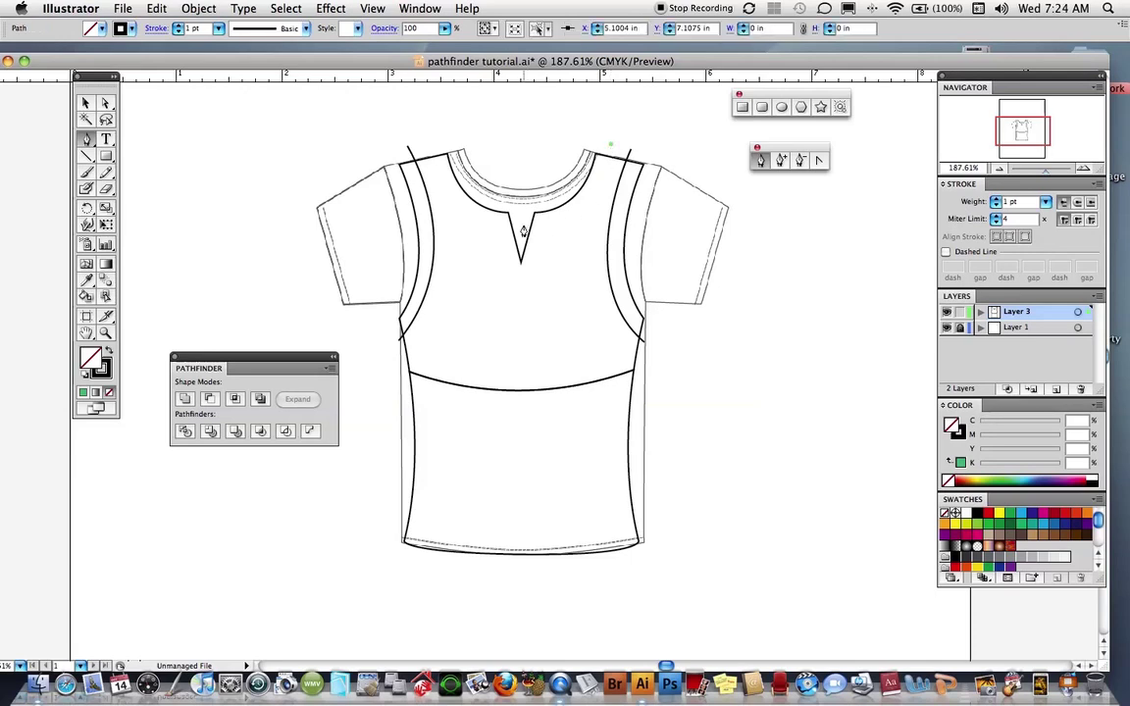
drag(526, 227, 437, 228)
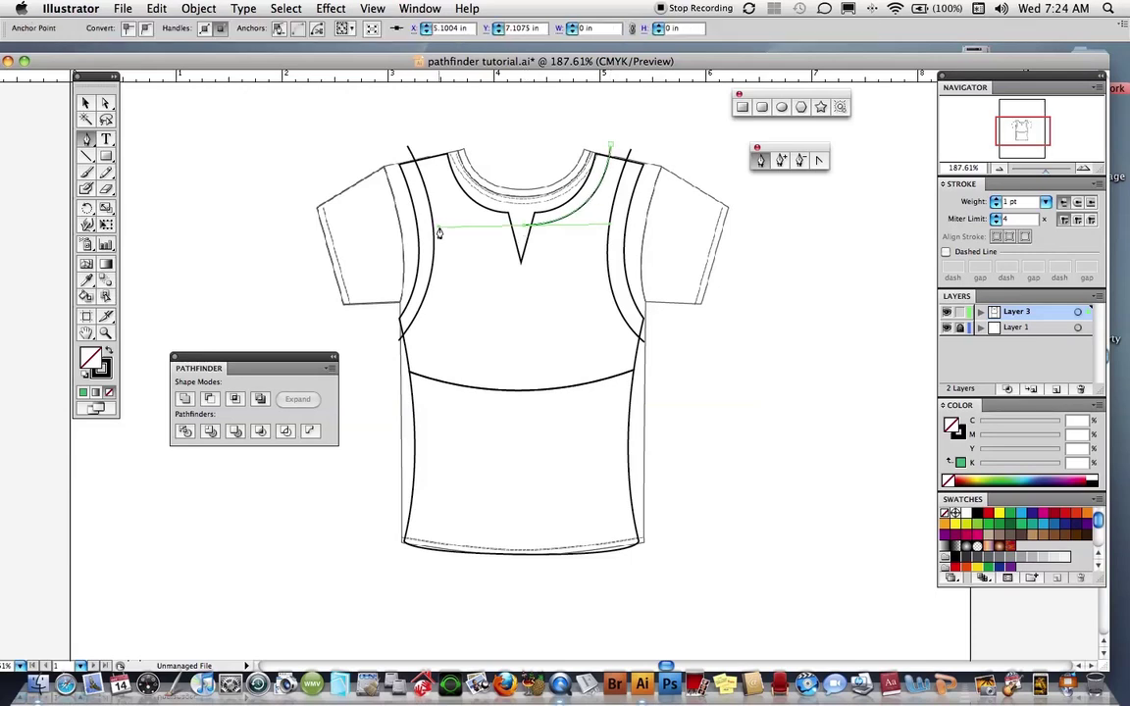
key(a)
click(440, 150)
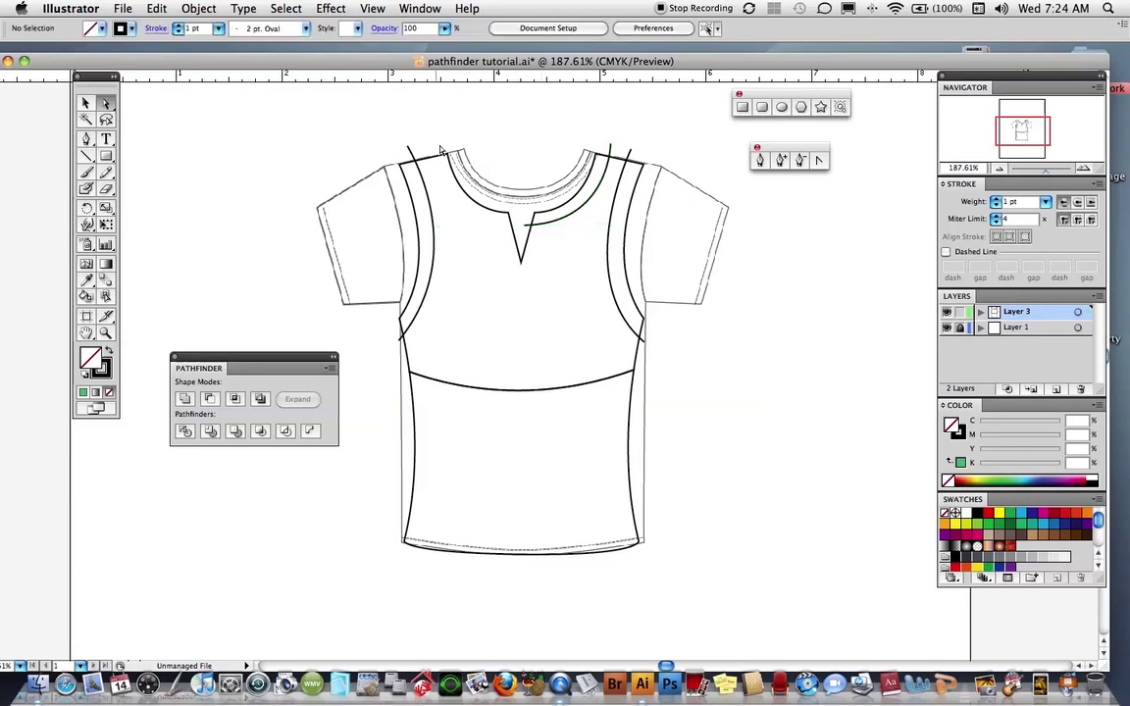
key(p)
click(432, 144)
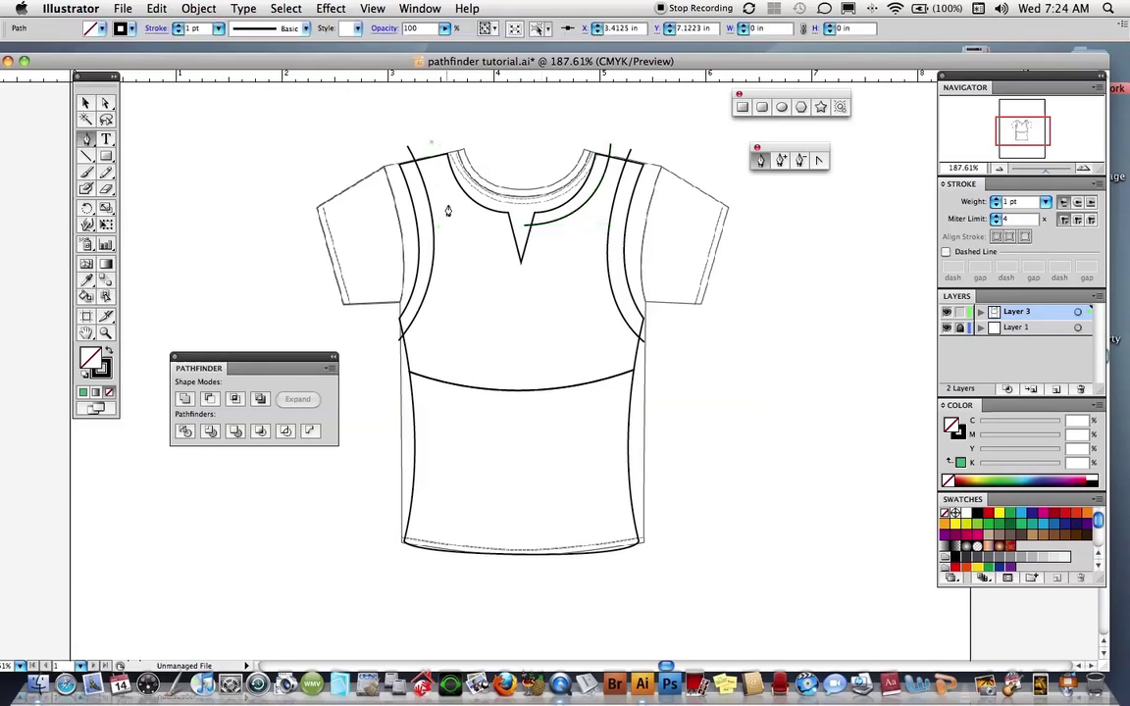
drag(515, 228, 594, 231)
super+click(720, 279)
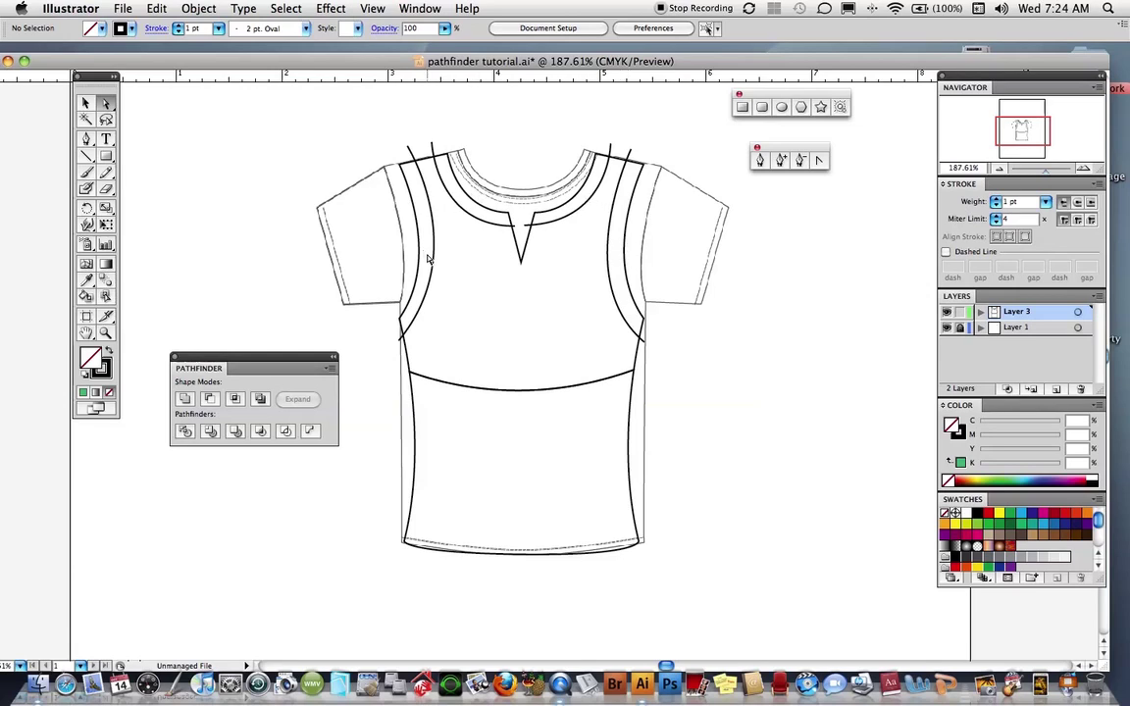
- Select both trim curves, the neckline paths and the body outline, and apply Pathfinder Divide
key(v)
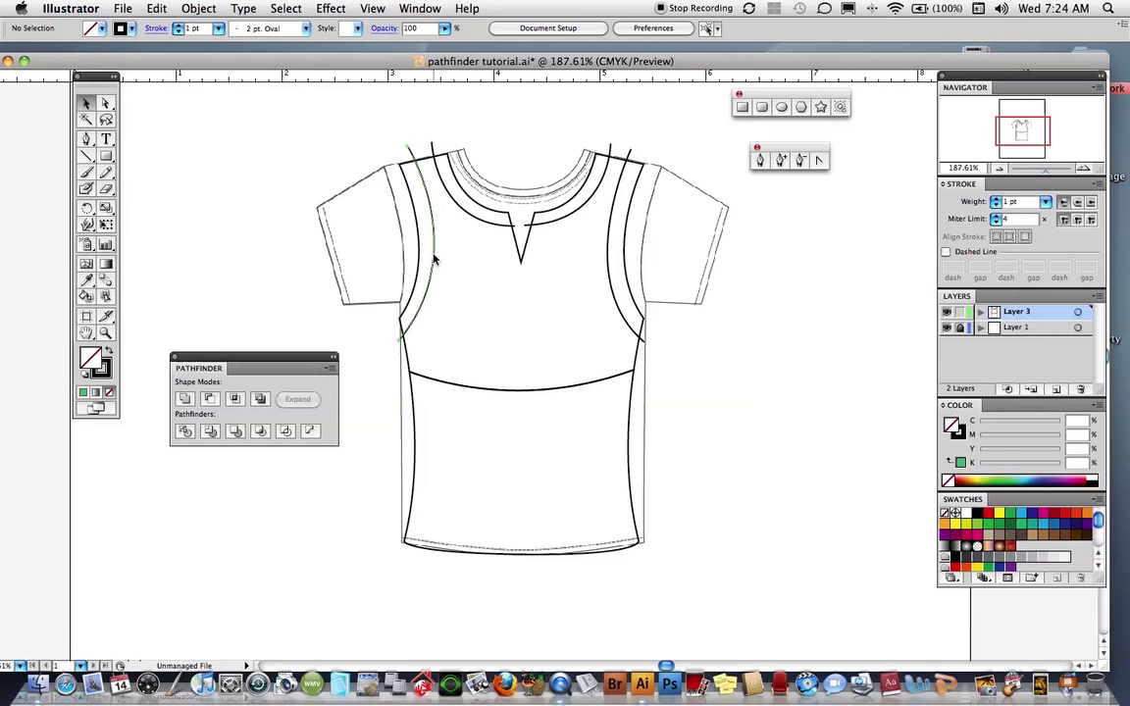
click(433, 251)
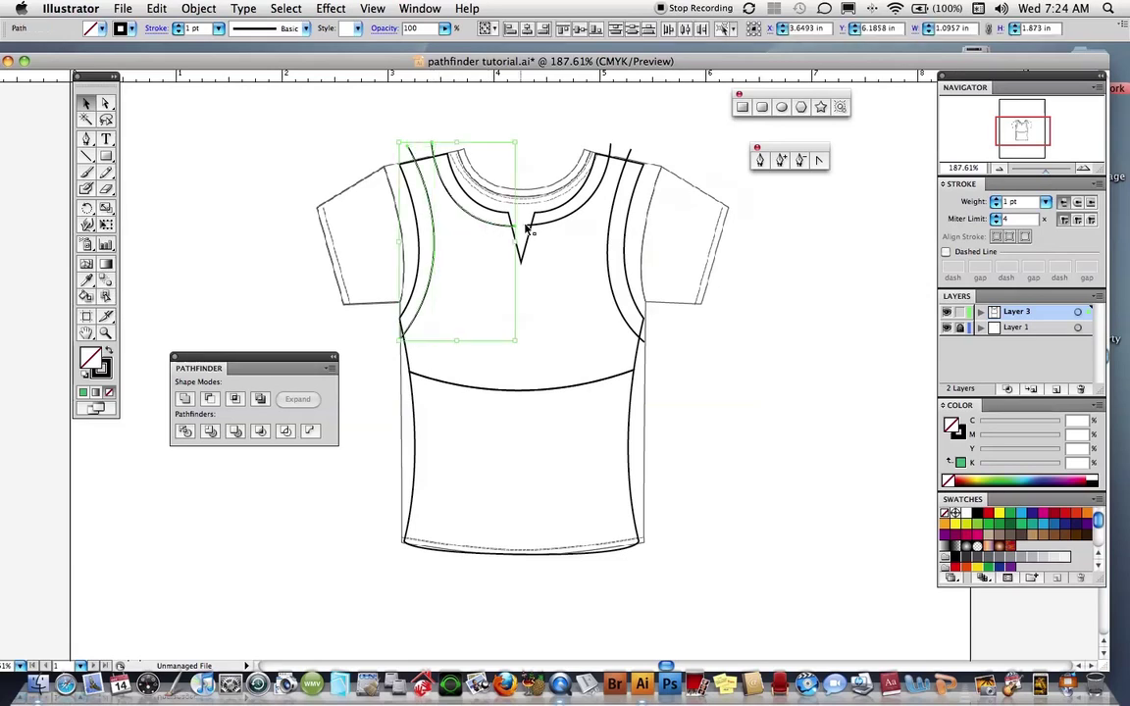
shift+click(492, 227)
shift+click(568, 219)
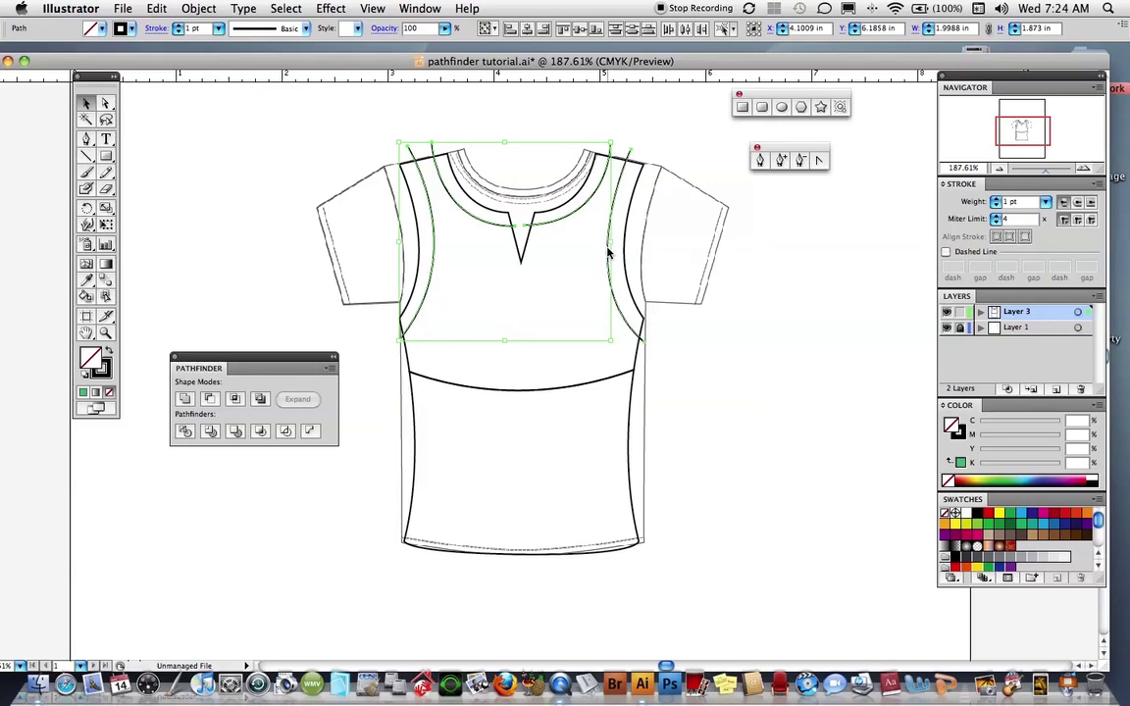
shift+click(610, 253)
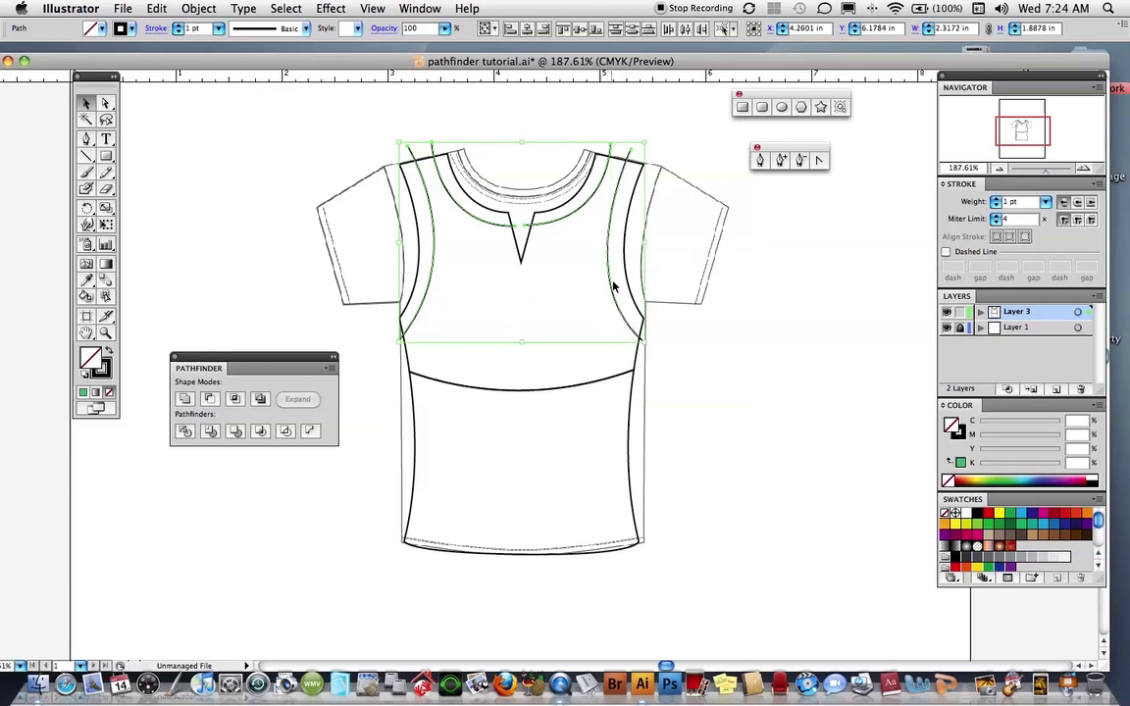
shift+click(632, 408)
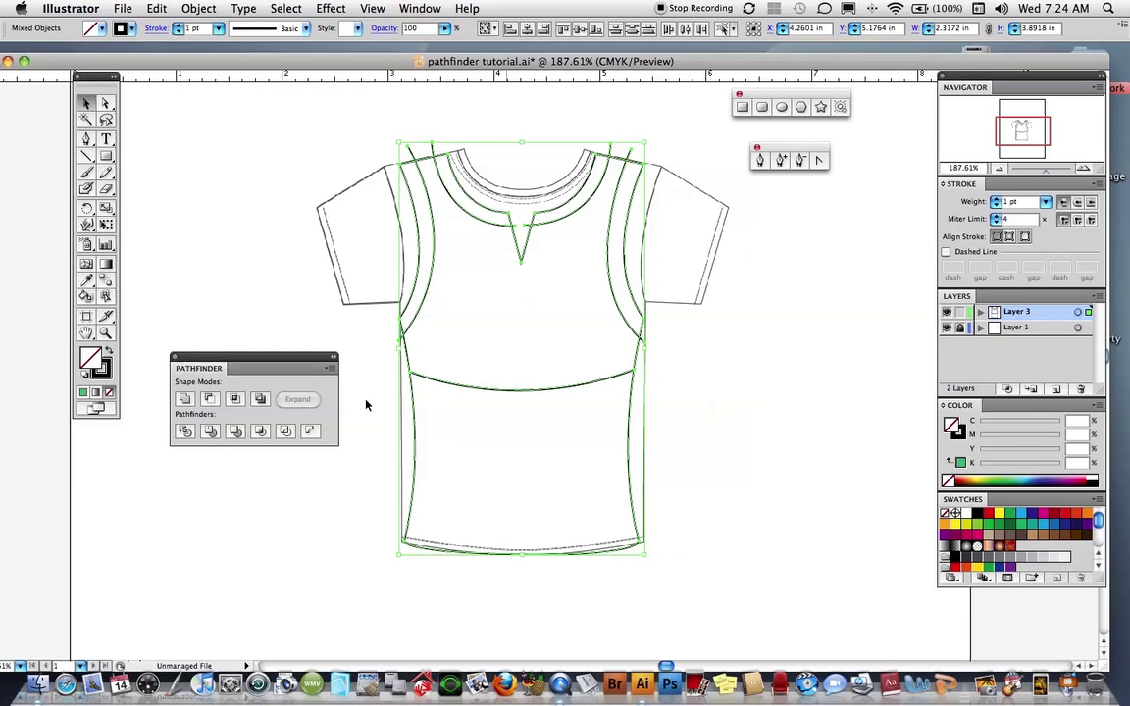
click(185, 432)
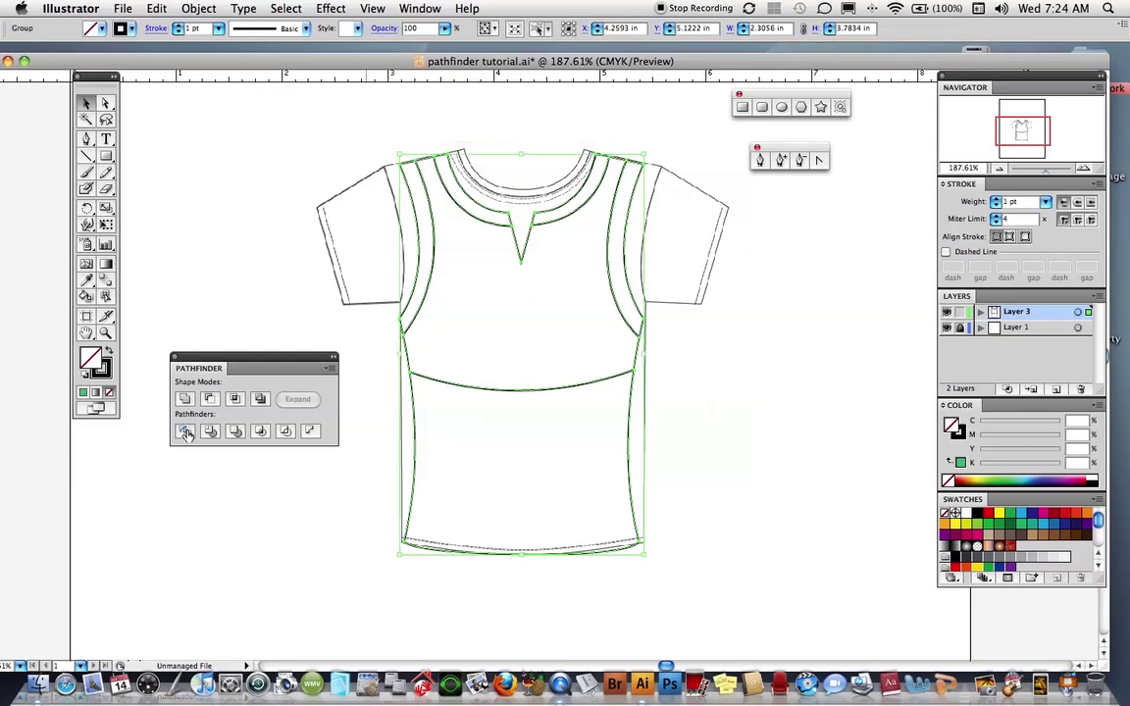
- Check the separated right and left trim pieces and both neckline band pieces
key(a)
click(736, 371)
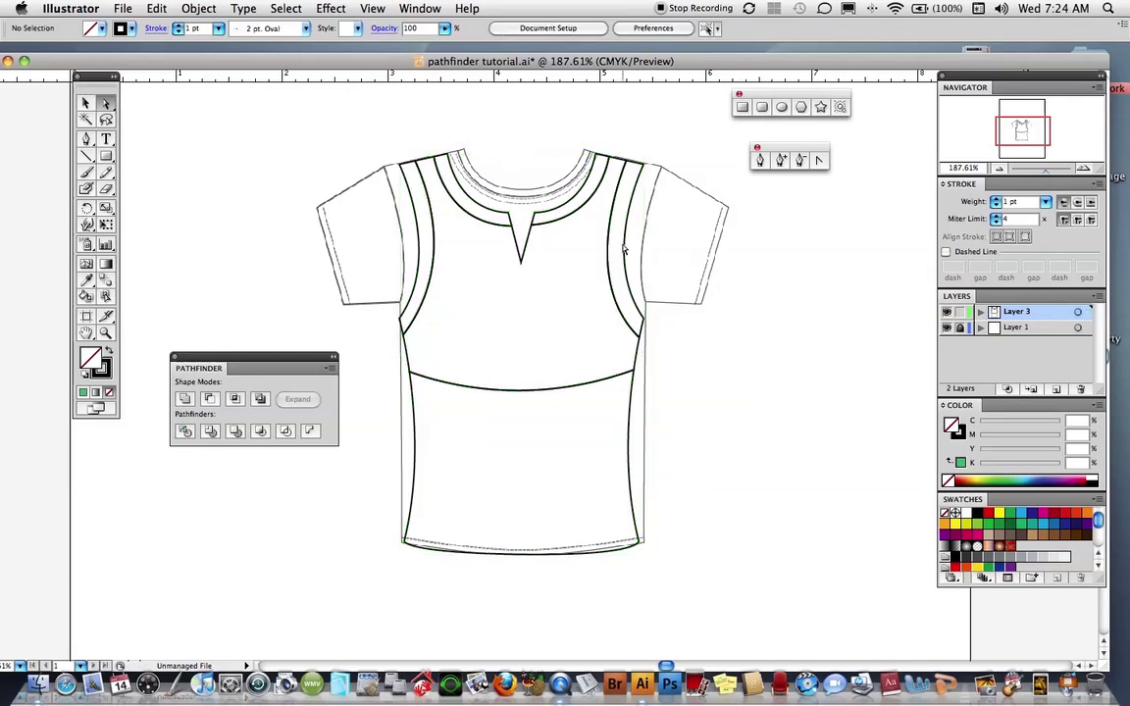
click(624, 251)
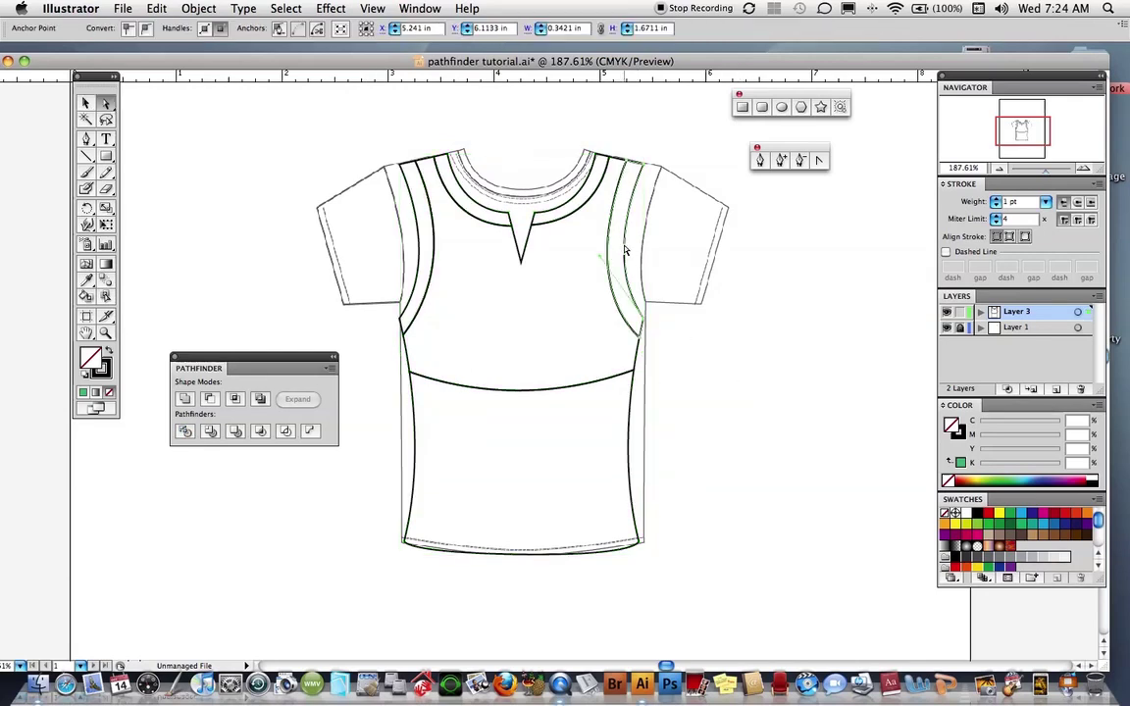
click(422, 243)
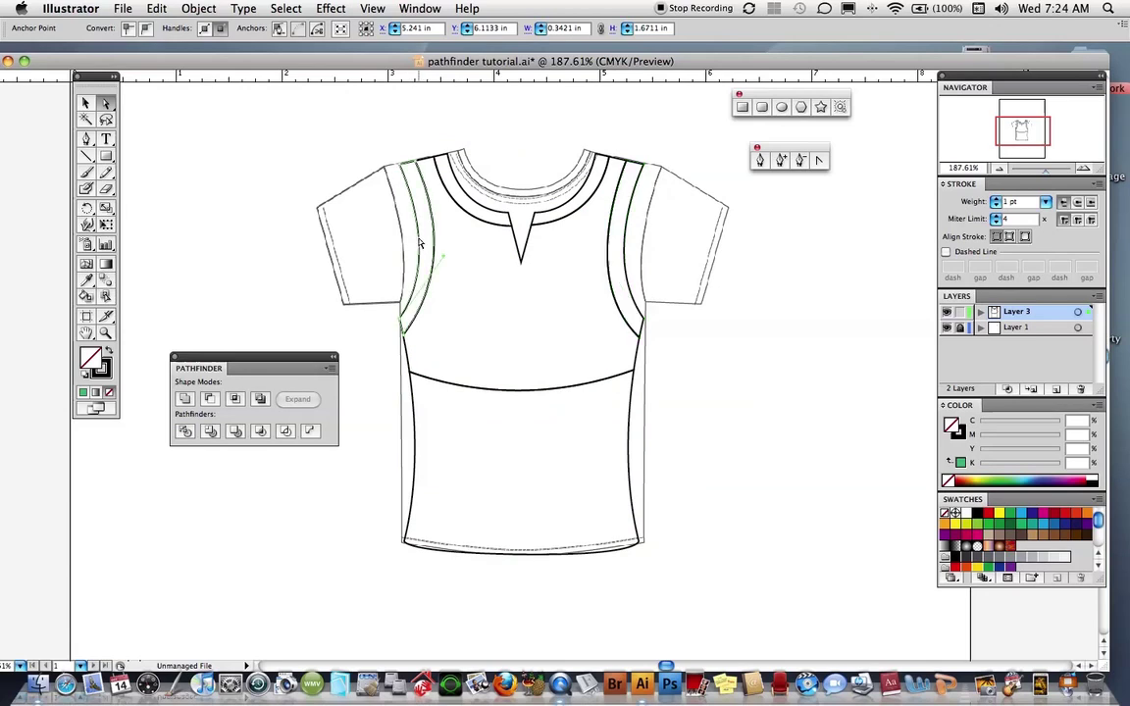
click(473, 202)
click(598, 175)
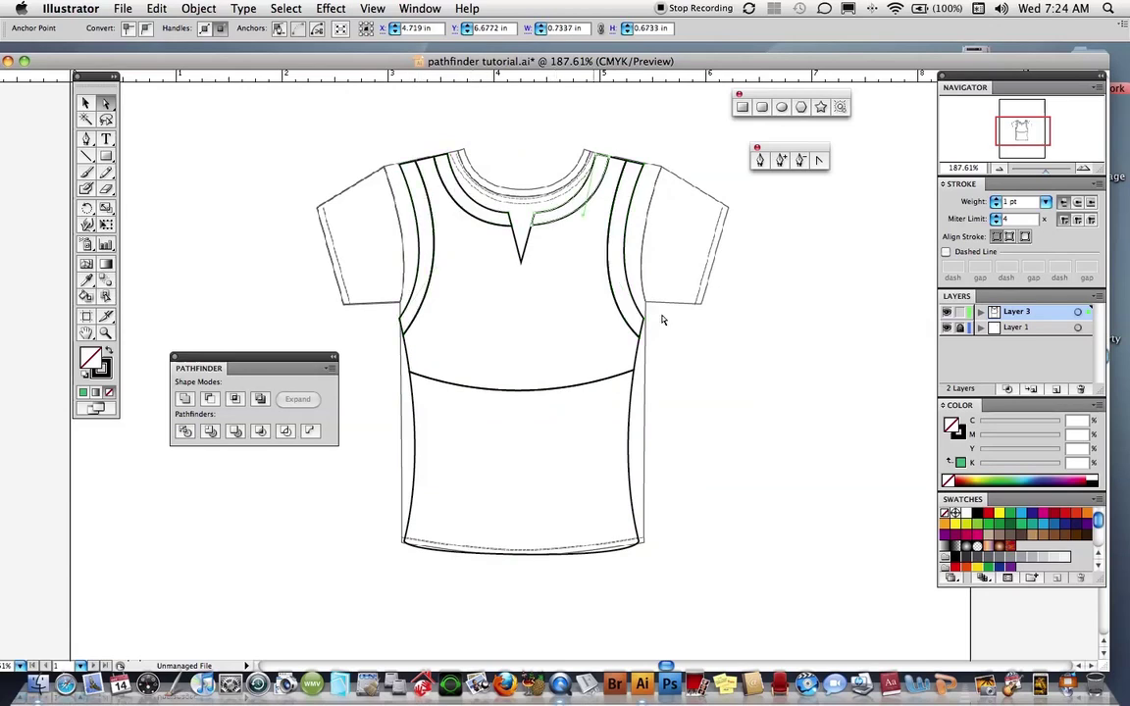
click(660, 310)
- Draw a second downward-curving pen line across the lower body
key(p)
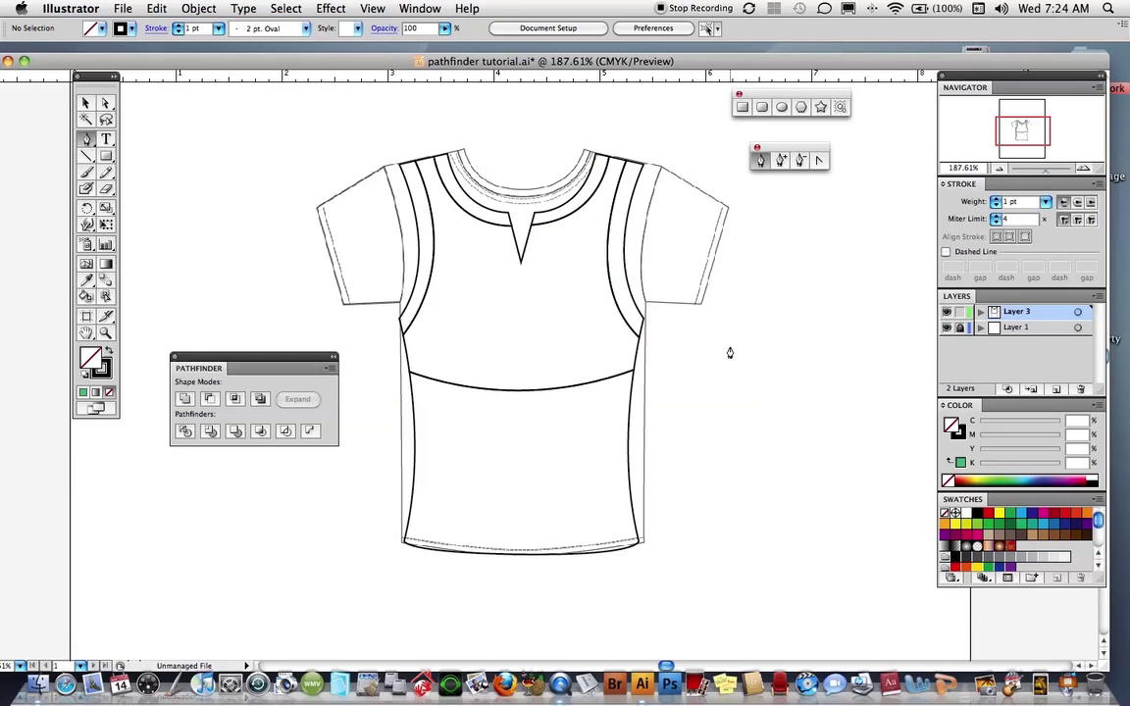
click(392, 448)
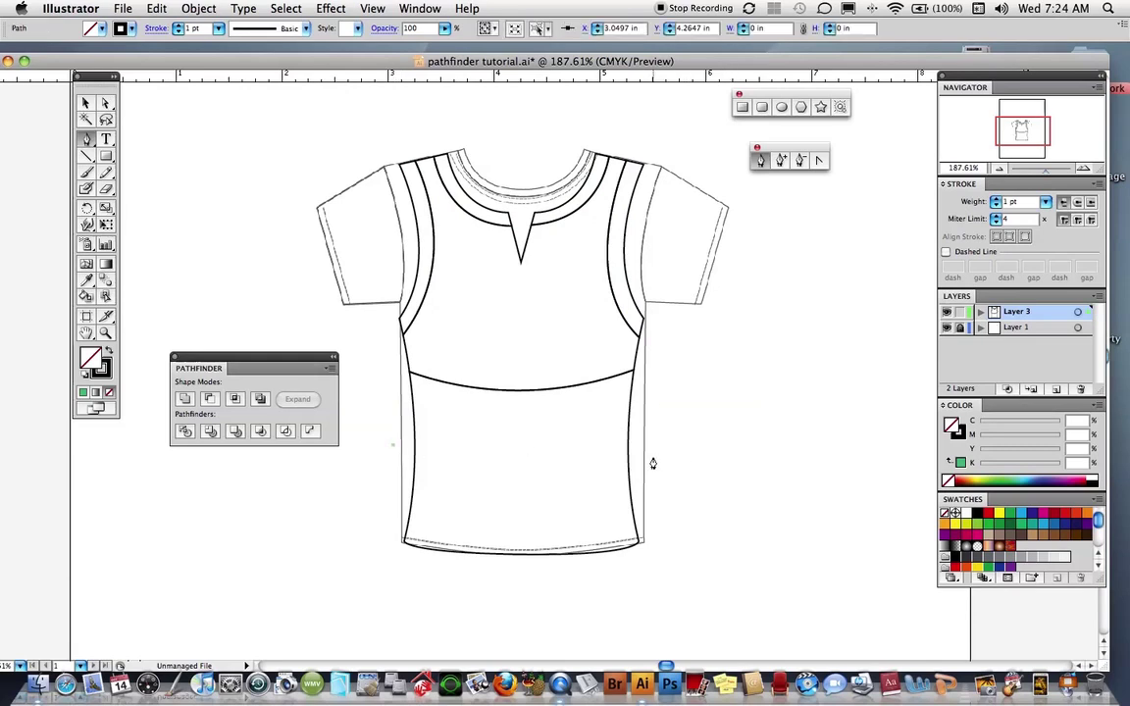
shift+click(653, 459)
drag(653, 460, 803, 384)
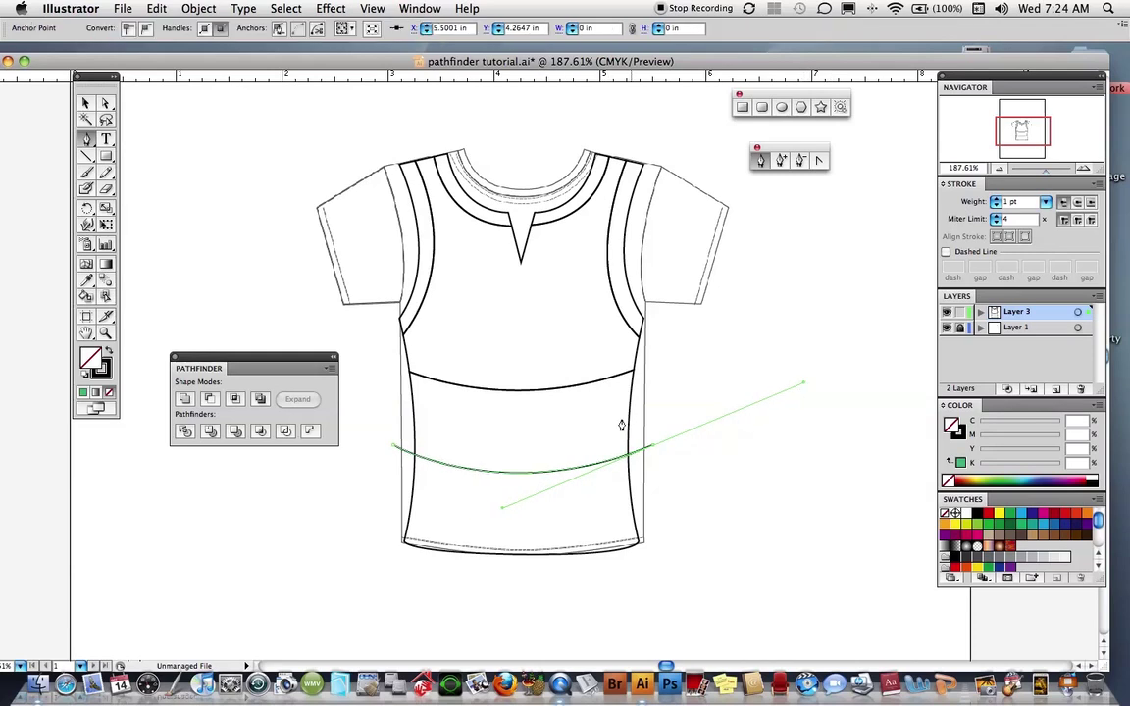
key(v)
click(666, 418)
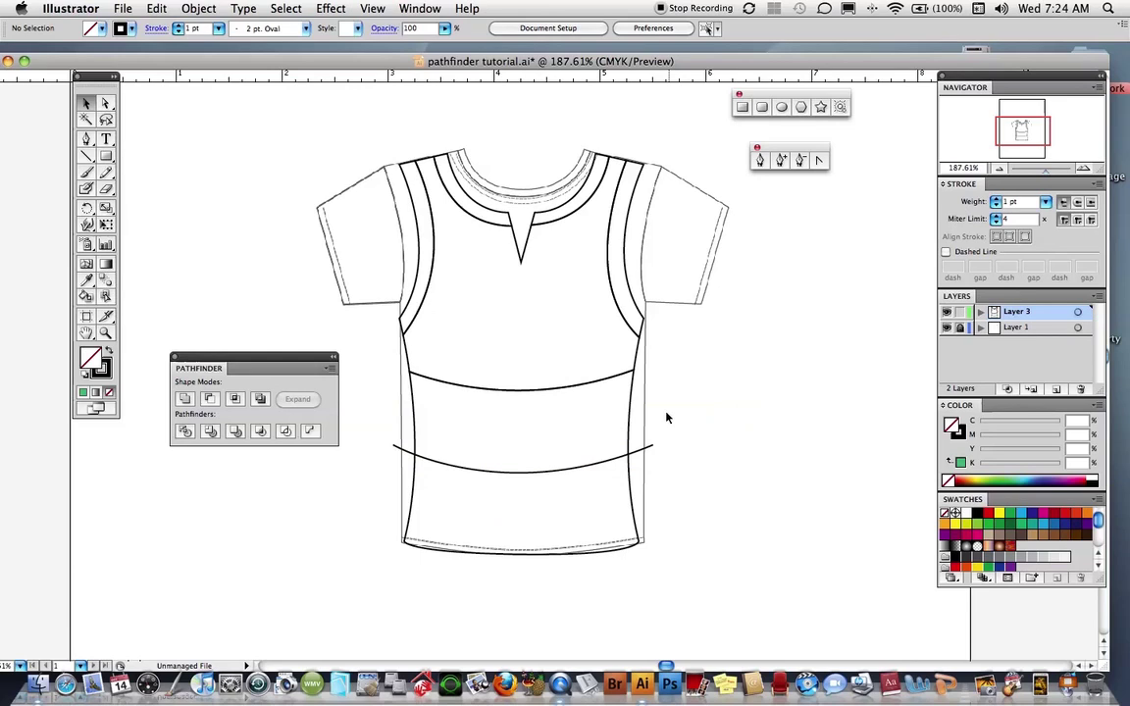
- Select the new curve with the body lines and apply Pathfinder Divide
click(600, 468)
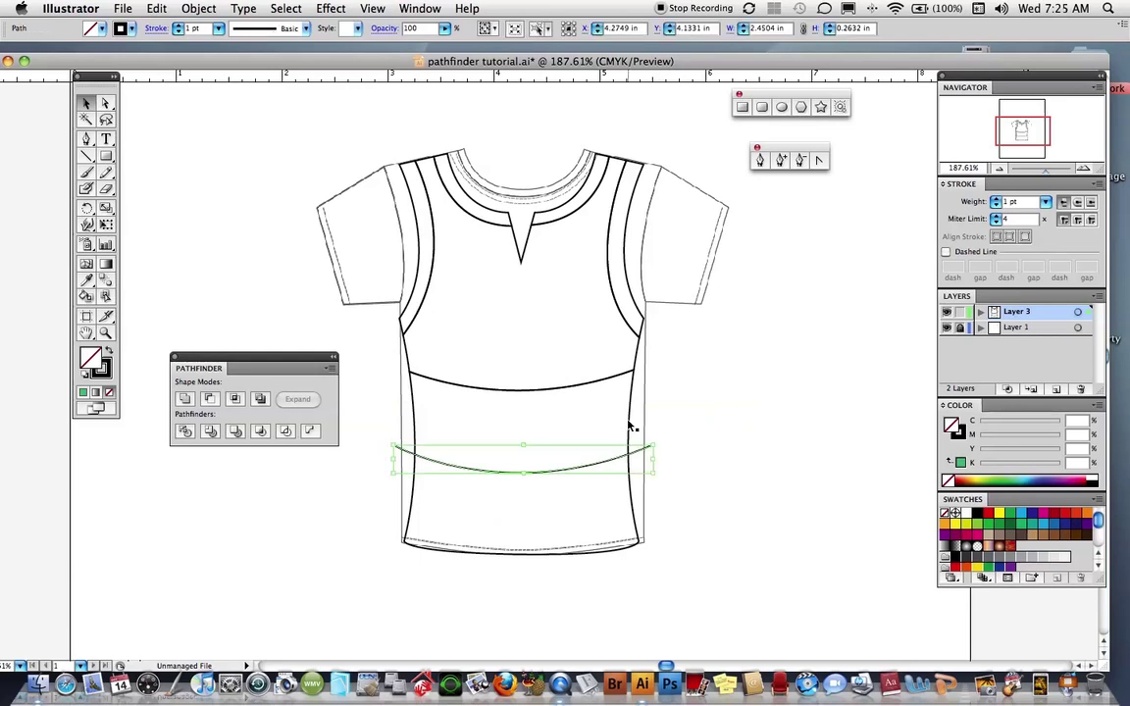
shift+click(634, 430)
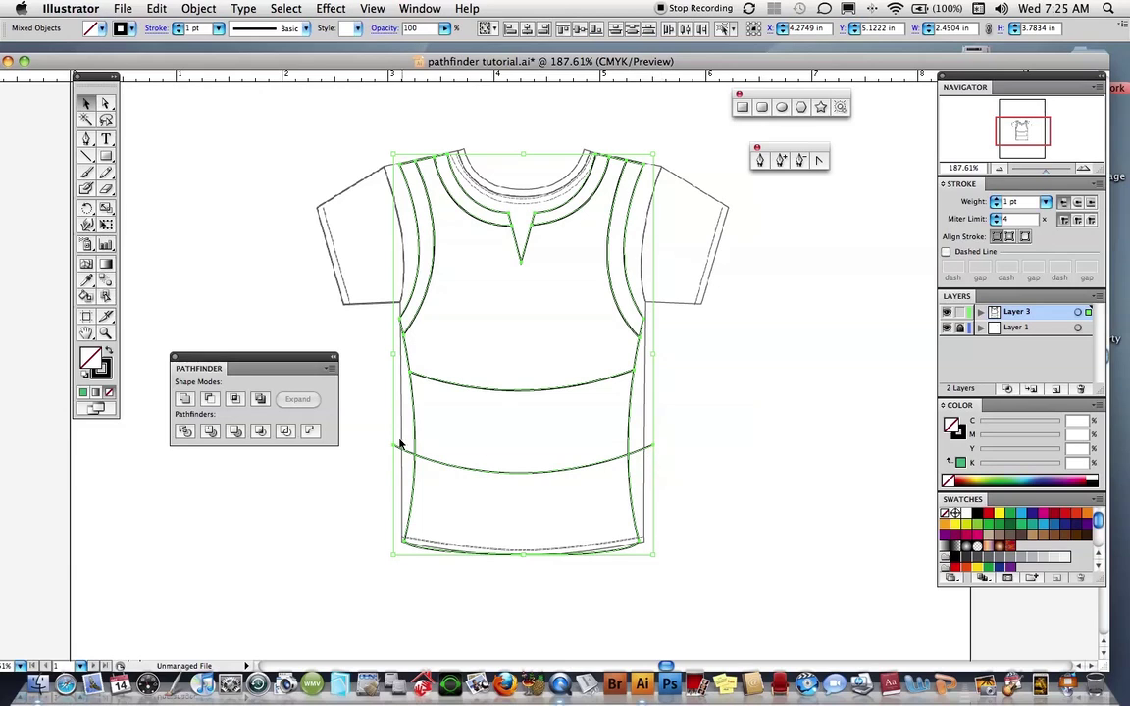
click(185, 430)
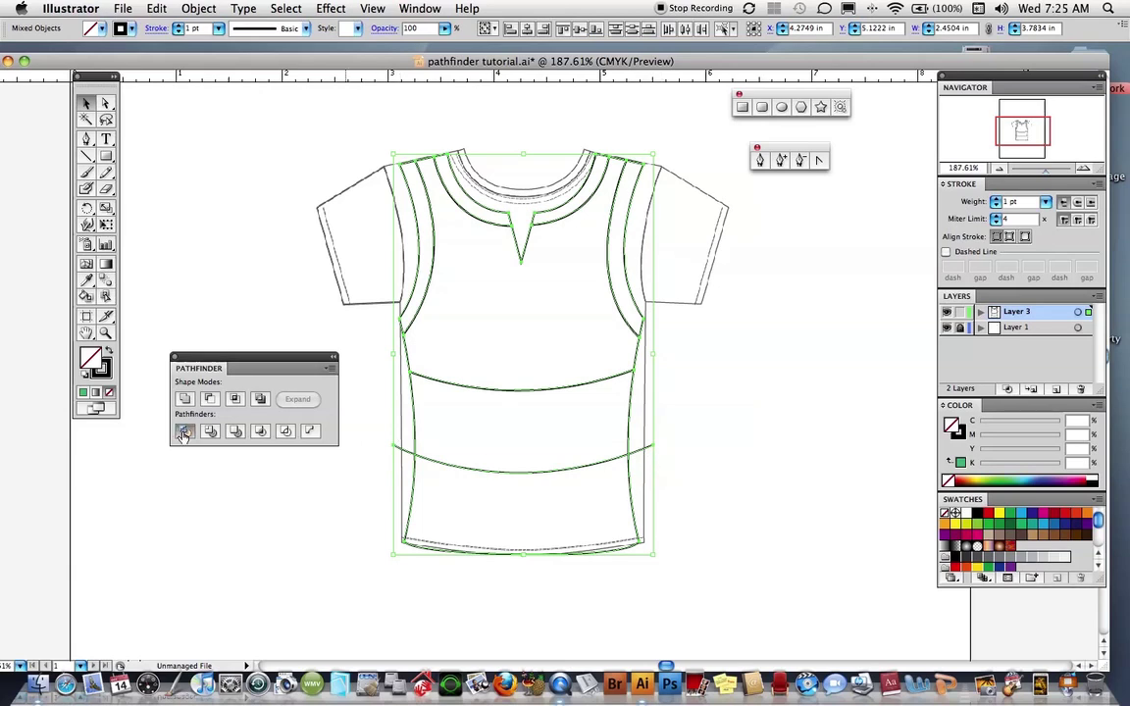
click(716, 424)
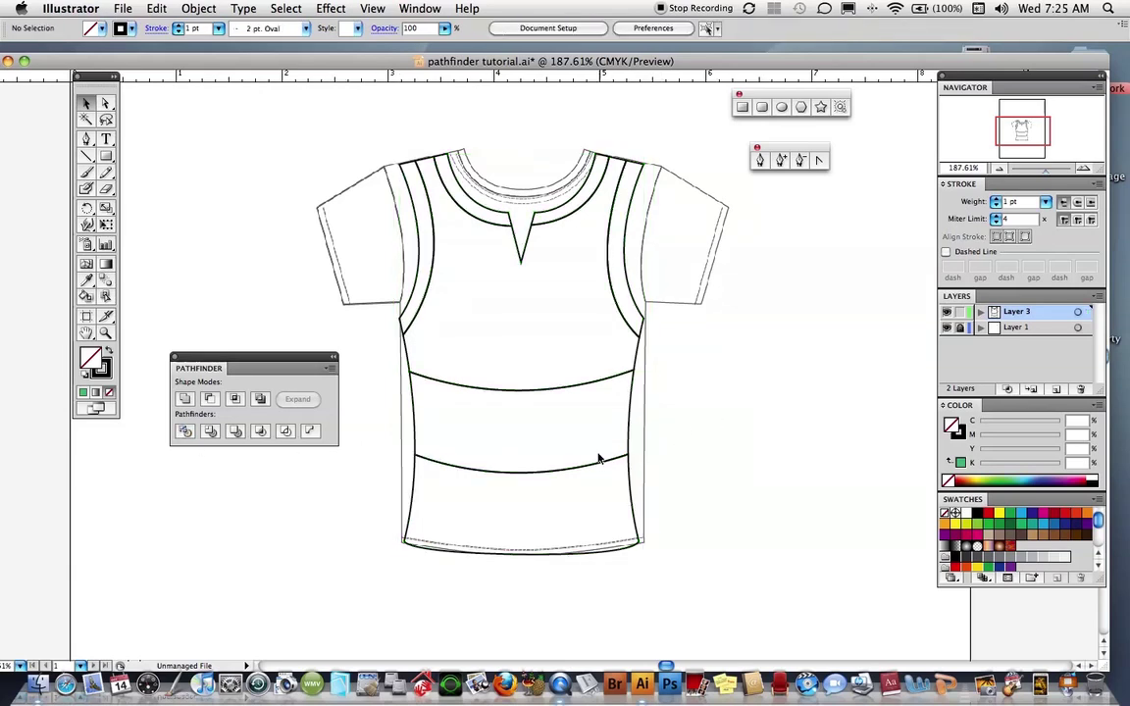
- Check the separate hem panel, middle band and upper torso pieces
key(a)
click(631, 495)
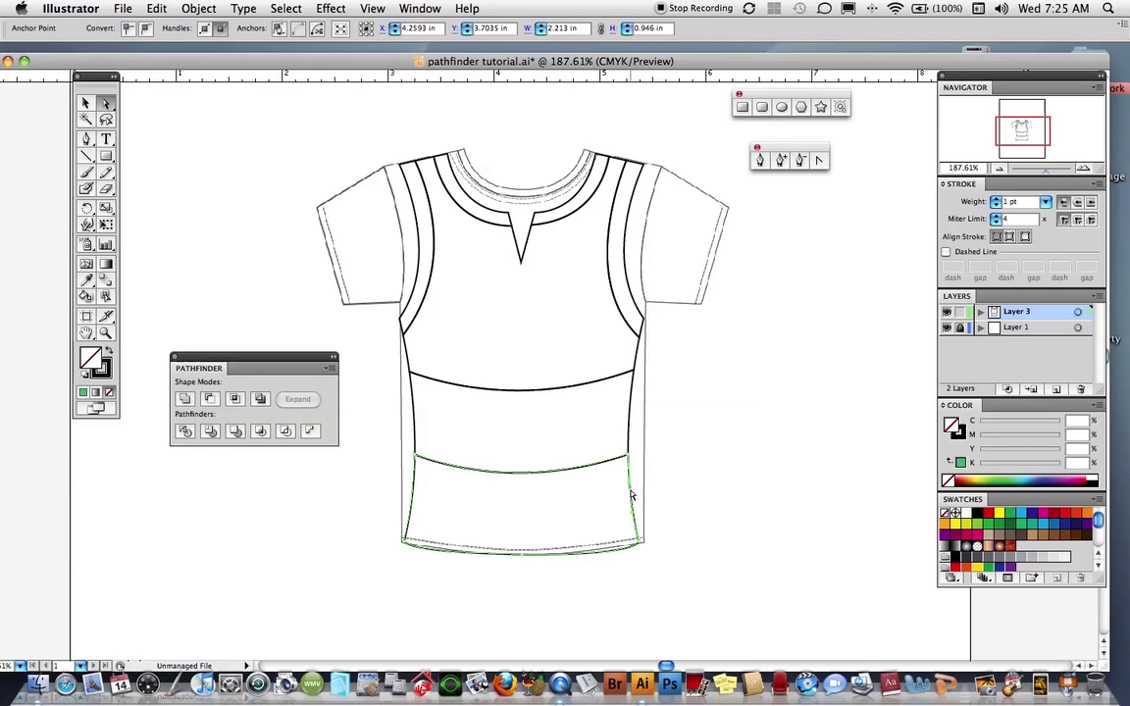
click(631, 423)
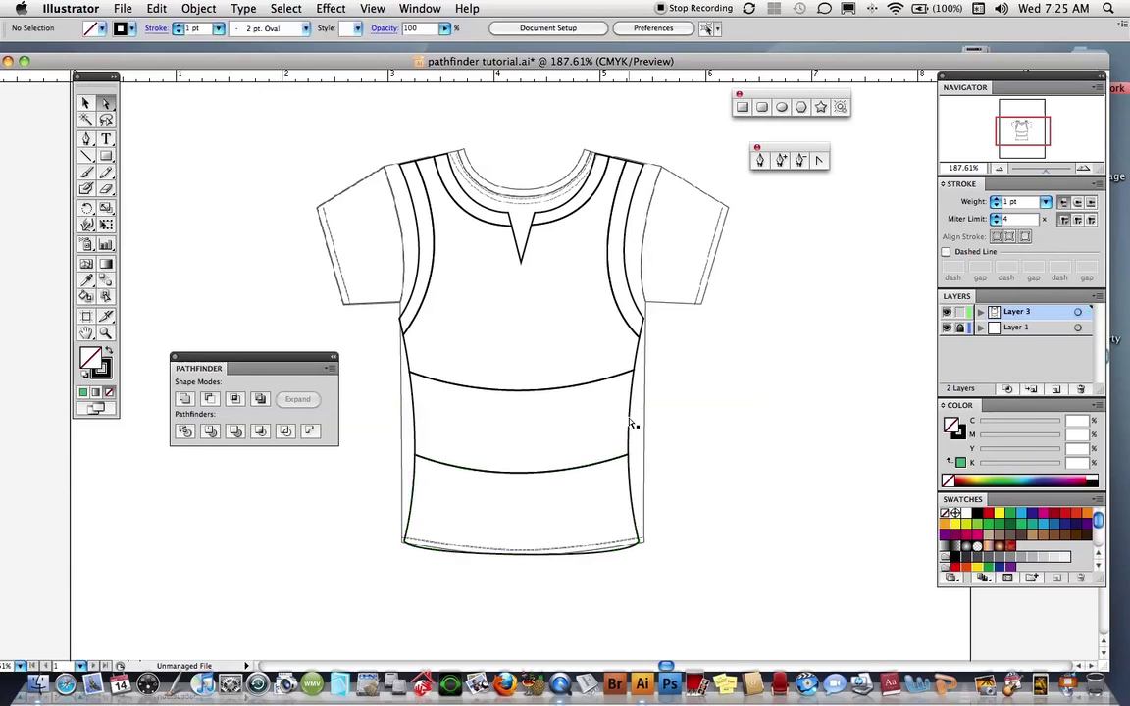
click(631, 421)
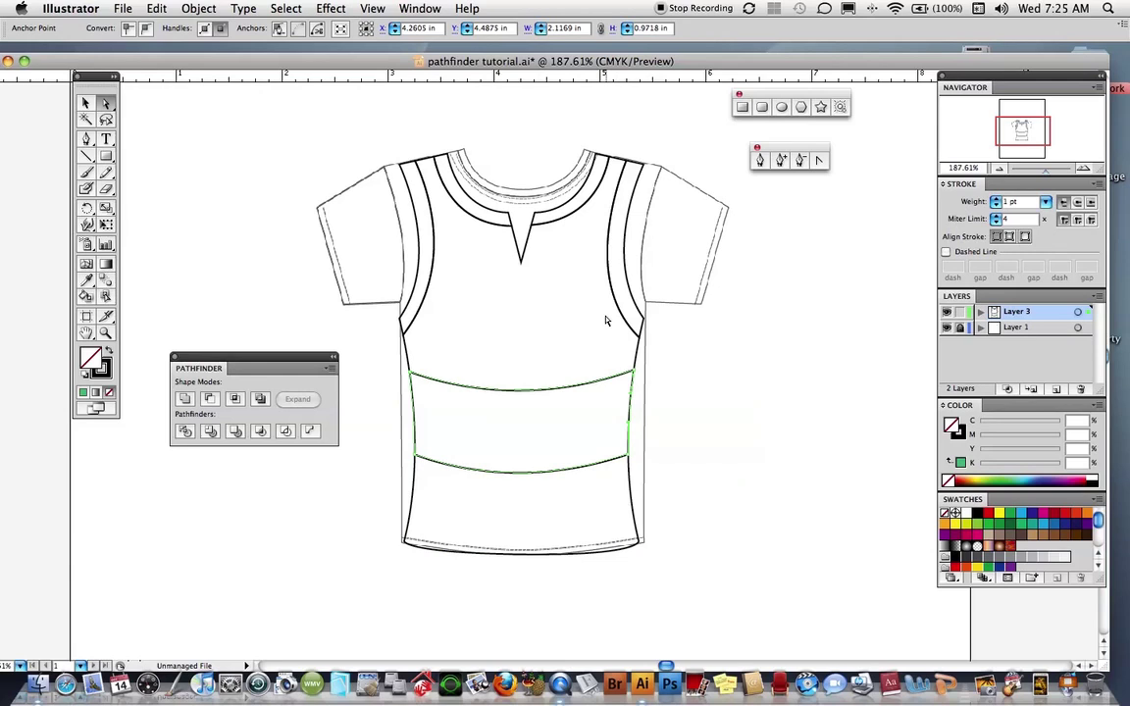
click(410, 360)
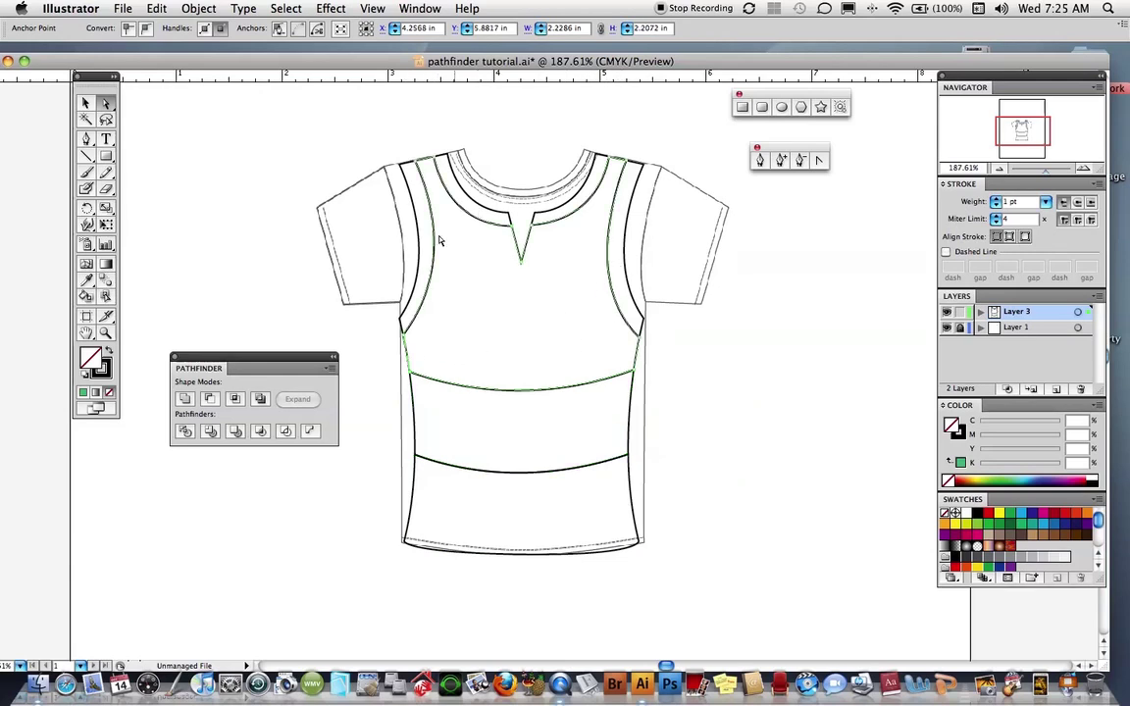
click(774, 331)
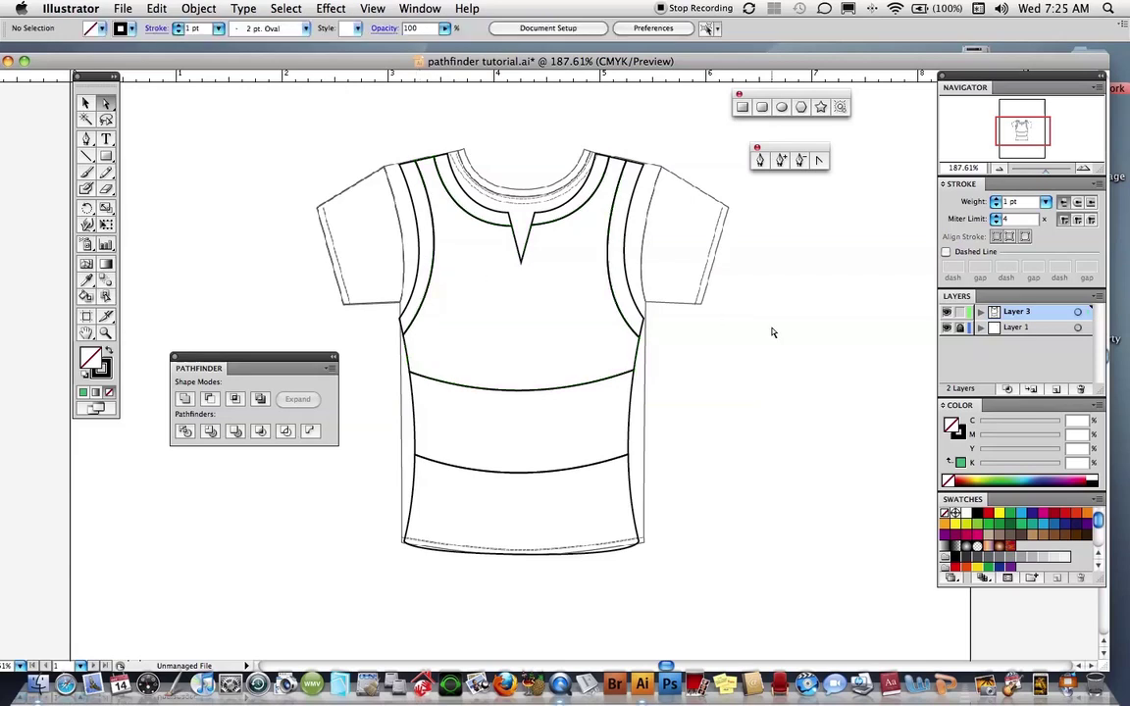
- Zoom into the V neckline and draw a thin sliver from the neckline corner to the V tip
key(z)
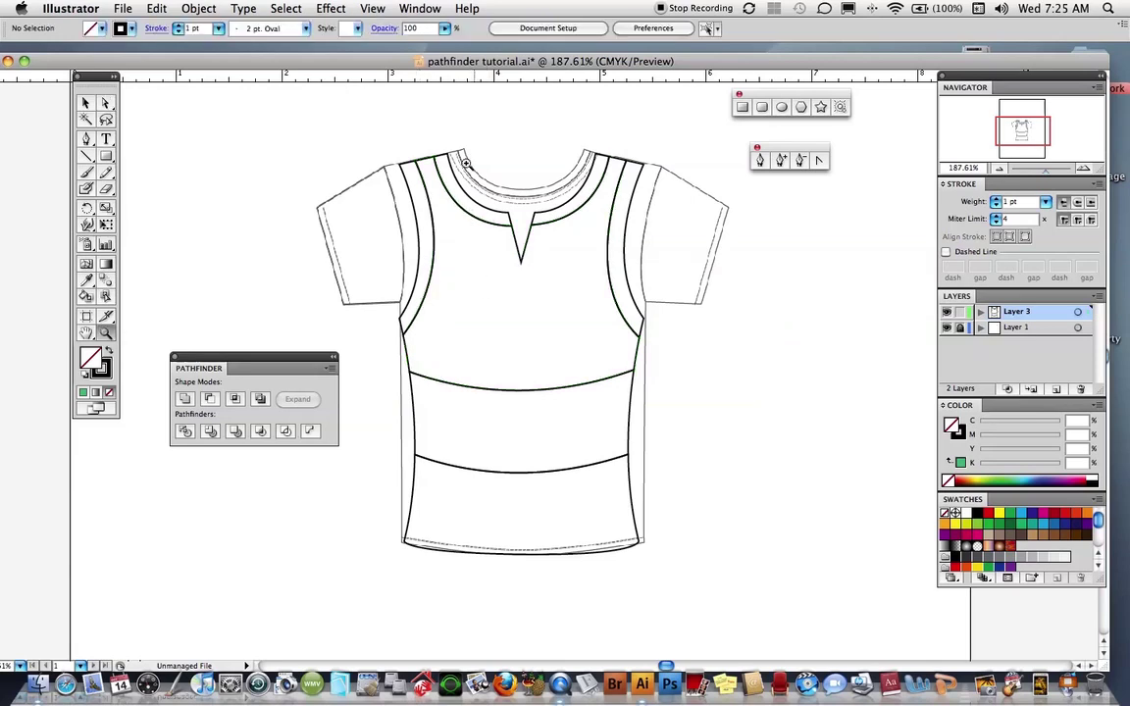
drag(421, 149, 588, 316)
key(p)
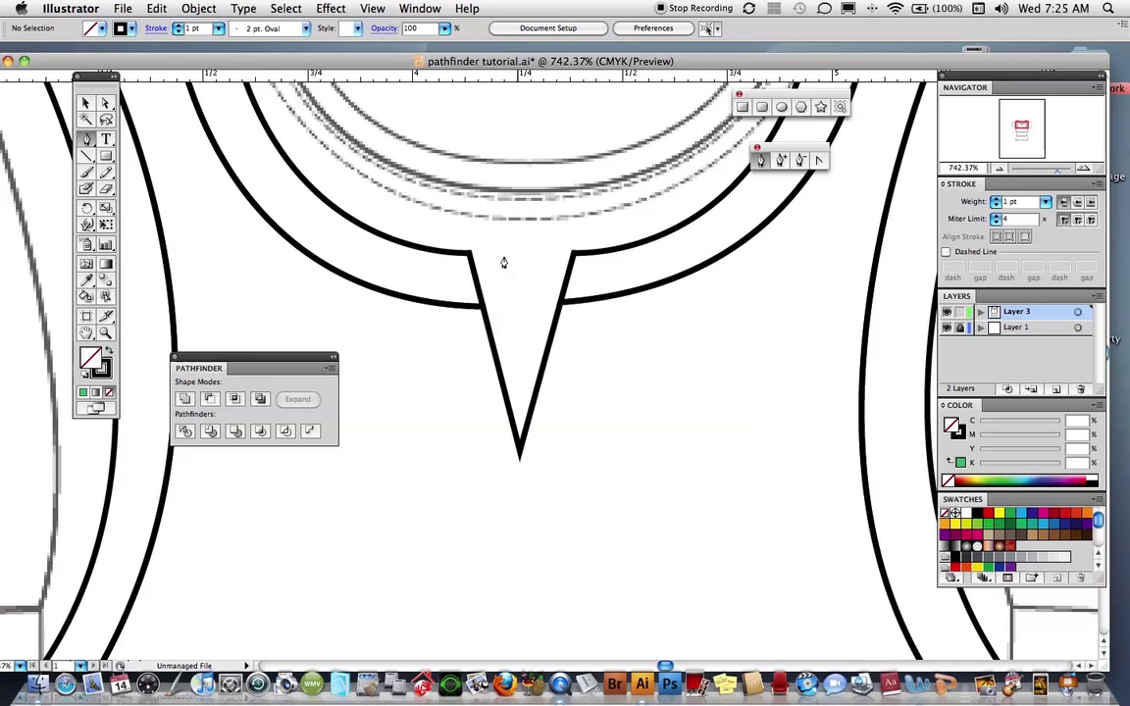
click(468, 254)
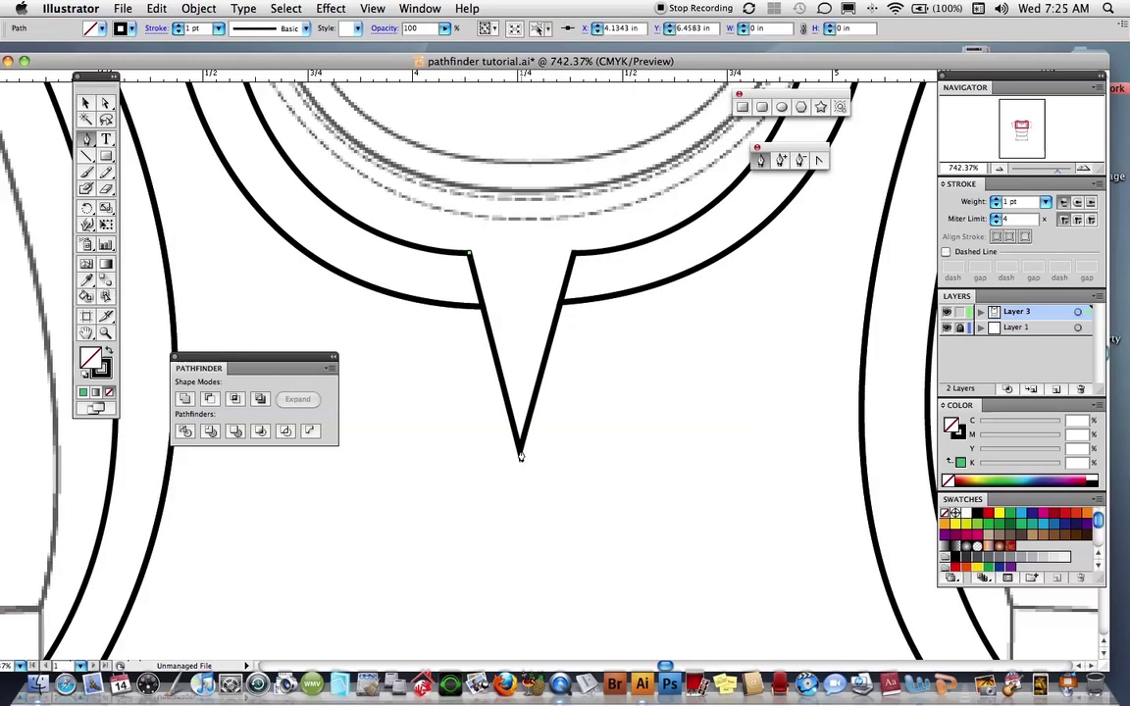
click(520, 454)
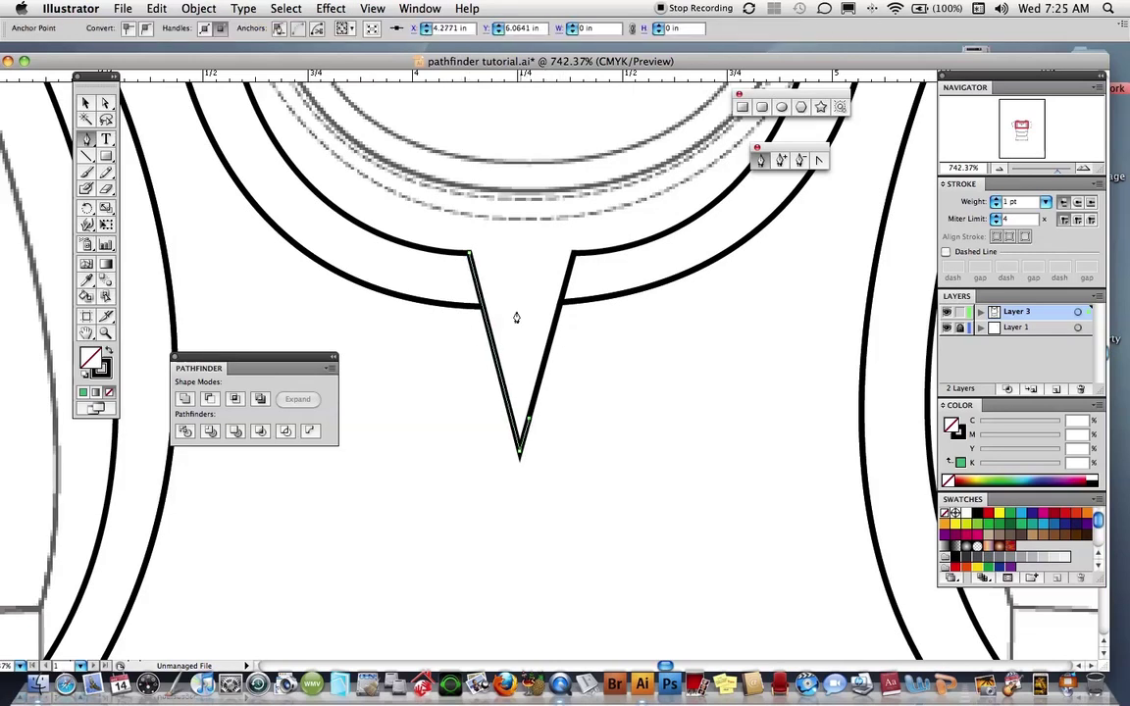
click(492, 257)
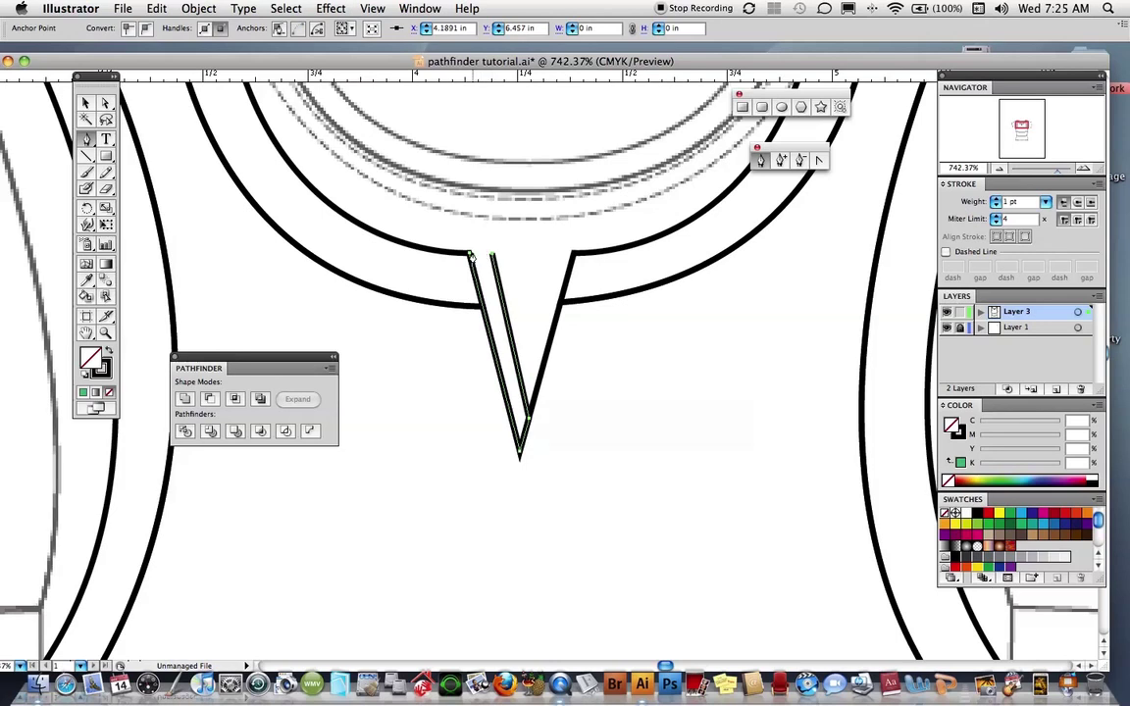
click(469, 255)
key(v)
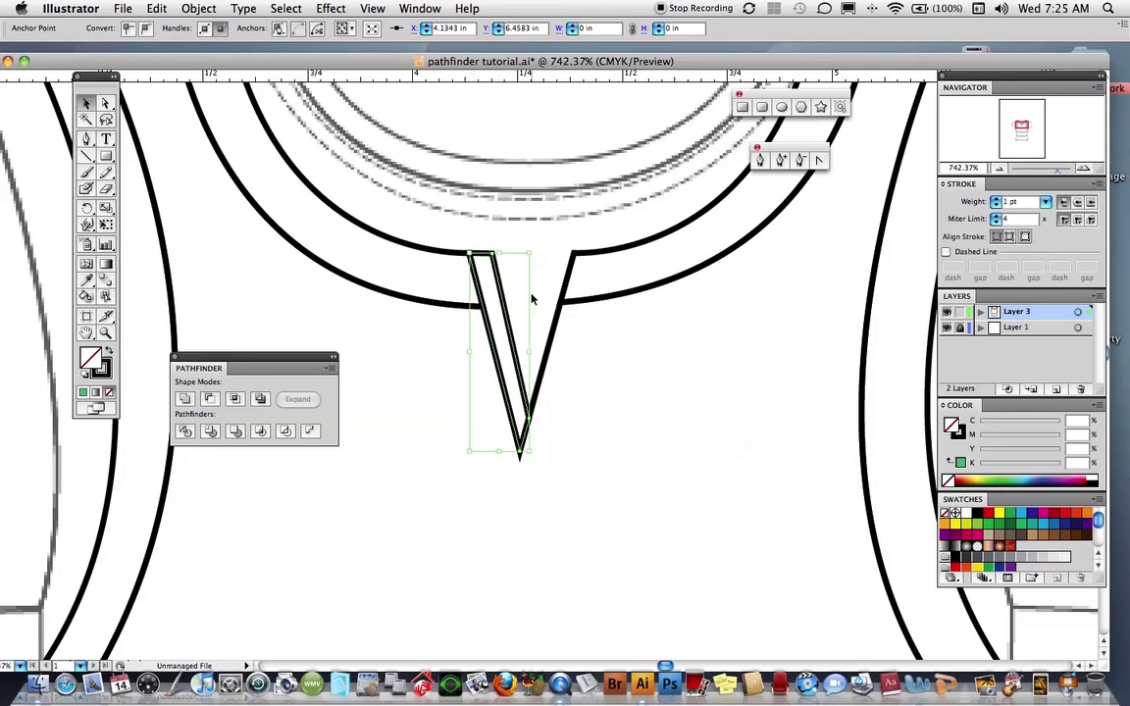
click(537, 295)
- Undo the sliver's last pen edit, then reflect a vertical copy and nudge it right
click(508, 314)
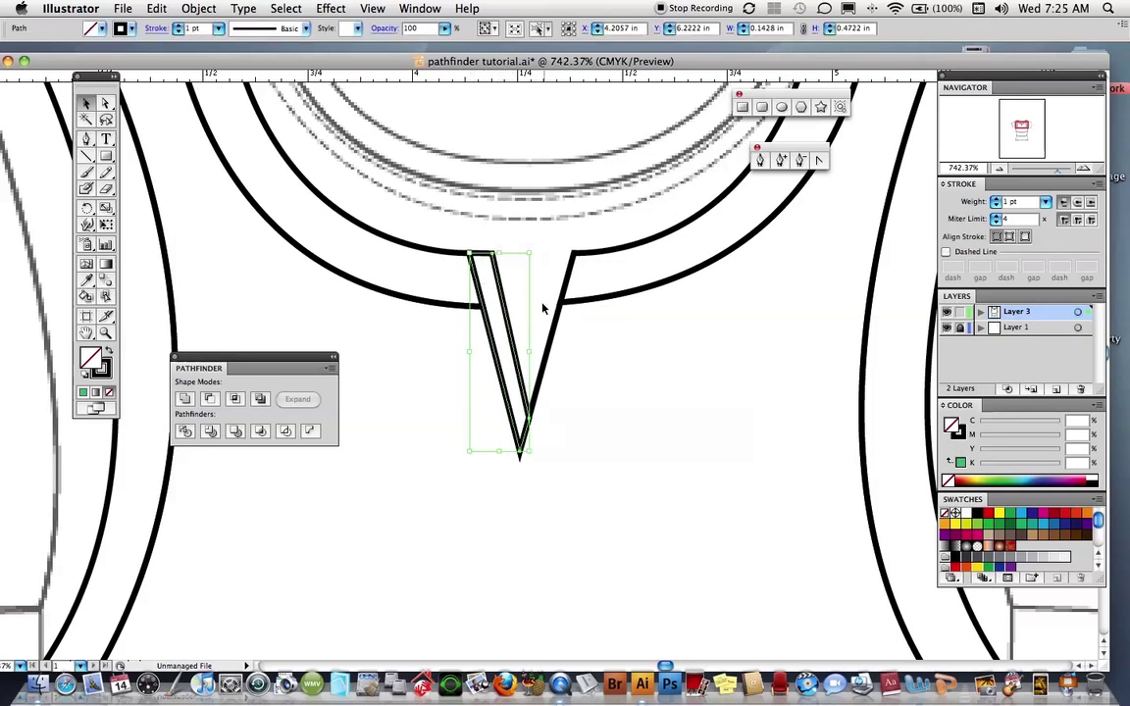
click(496, 304)
right_click(497, 307)
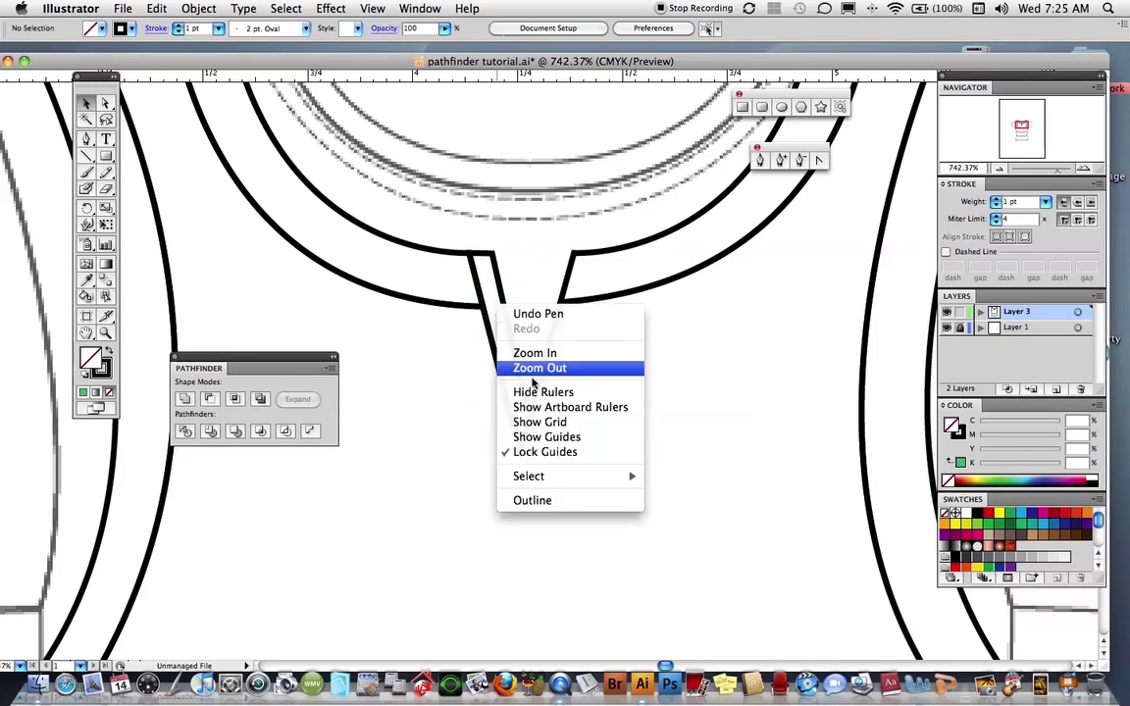
click(538, 312)
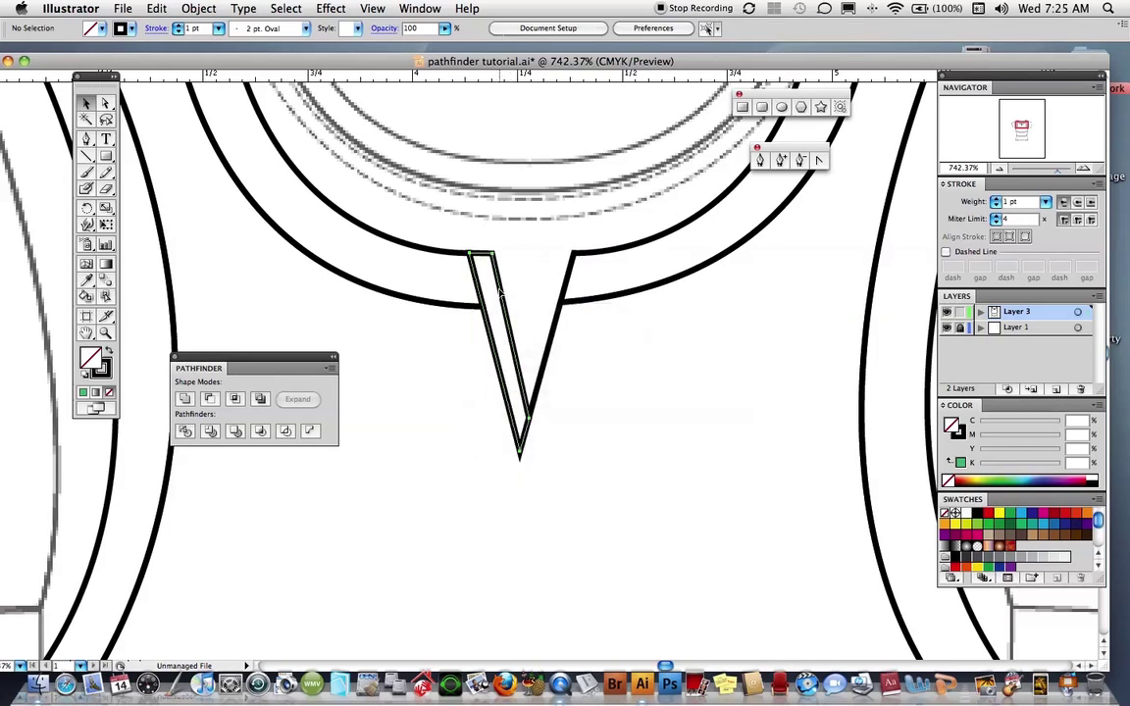
click(501, 292)
right_click(503, 370)
mouse_move(540, 549)
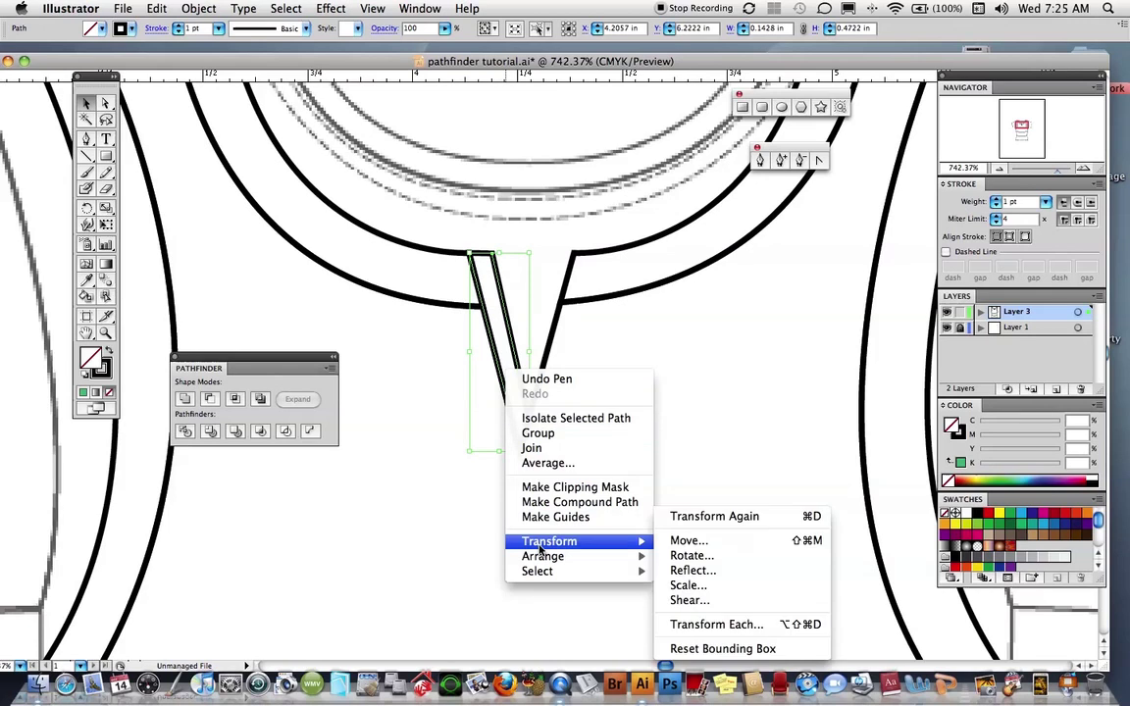
click(678, 569)
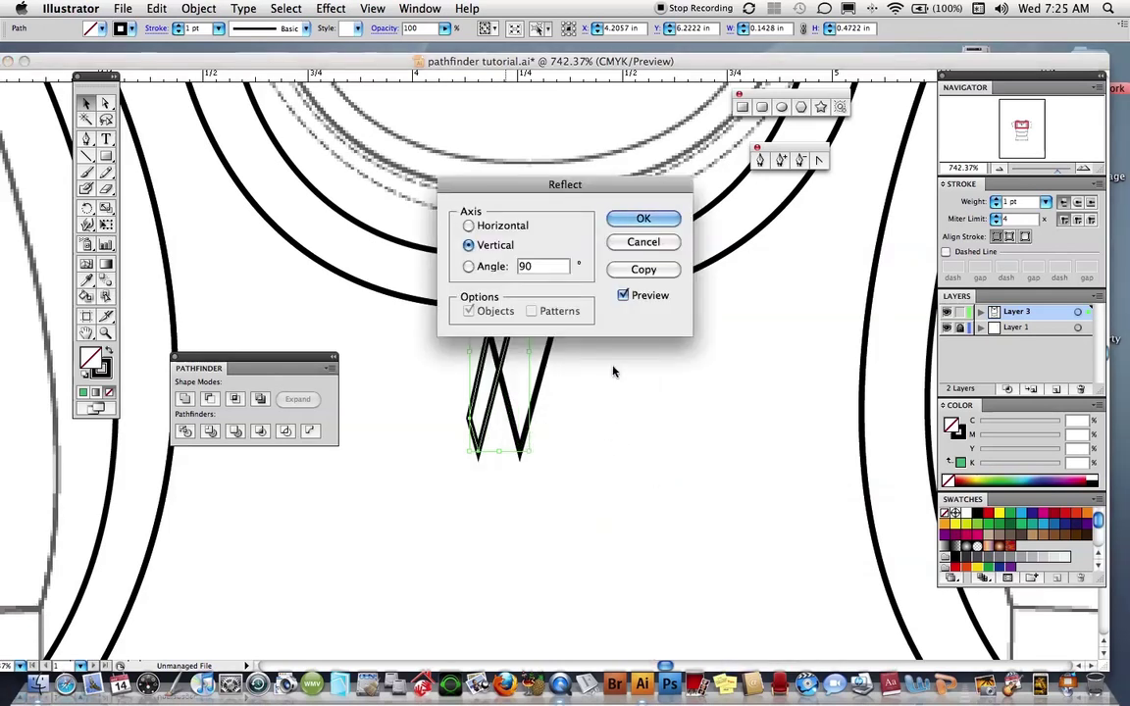
click(643, 269)
key(Right)
key(Right)
key(Right)
key(Right)
key(Right)
key(Right)
key(Right)
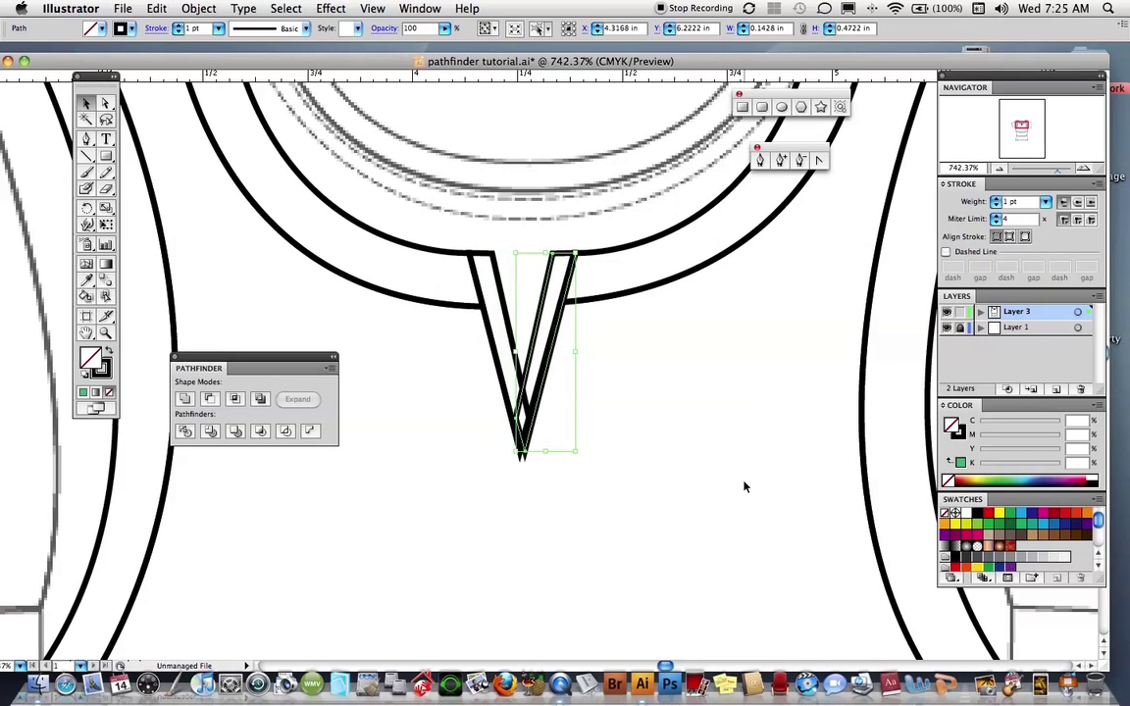
- Adjust the top corner anchor of the right strip of the V
click(706, 438)
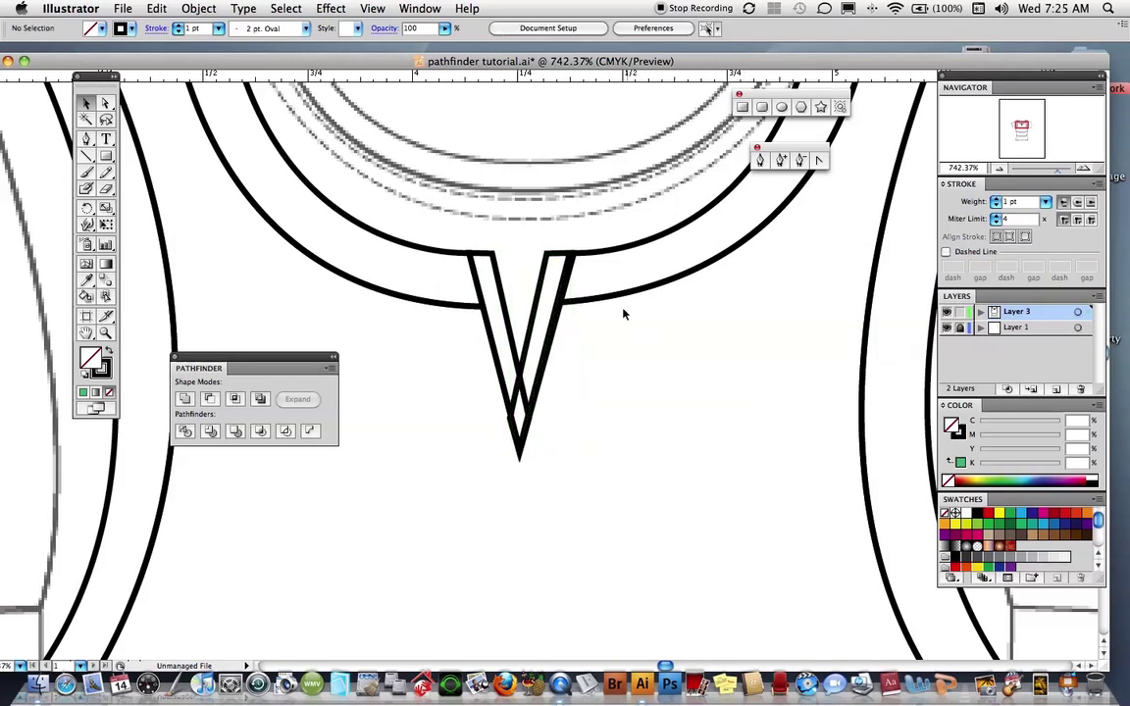
key(a)
click(575, 256)
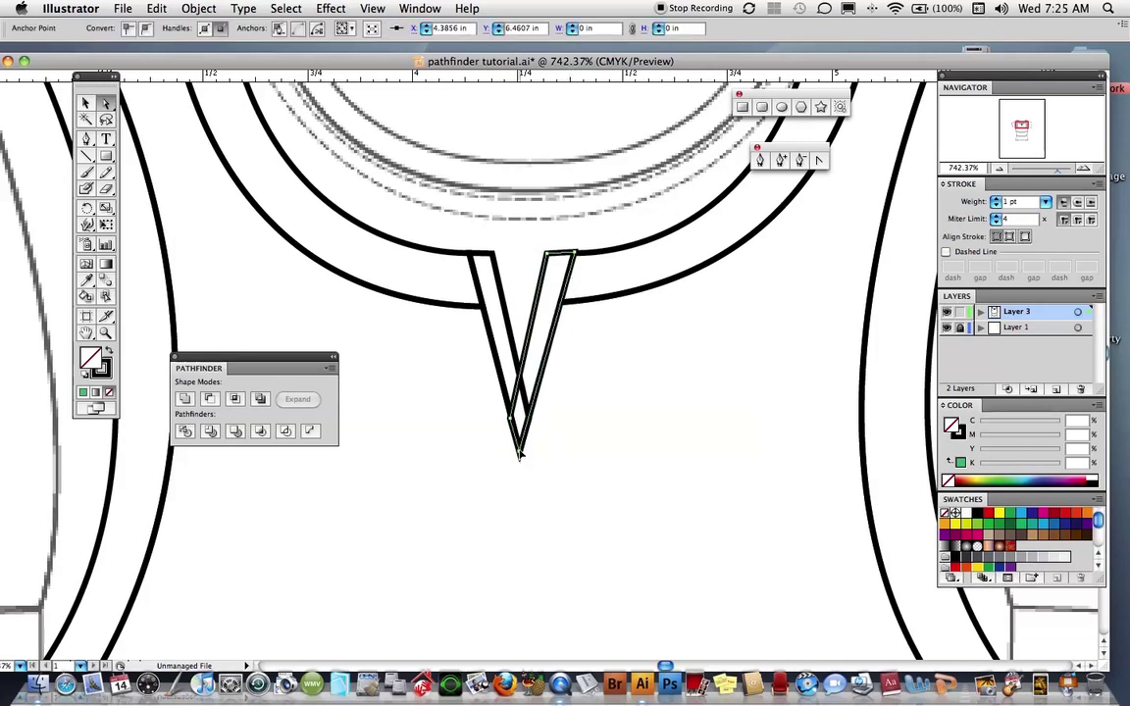
click(546, 255)
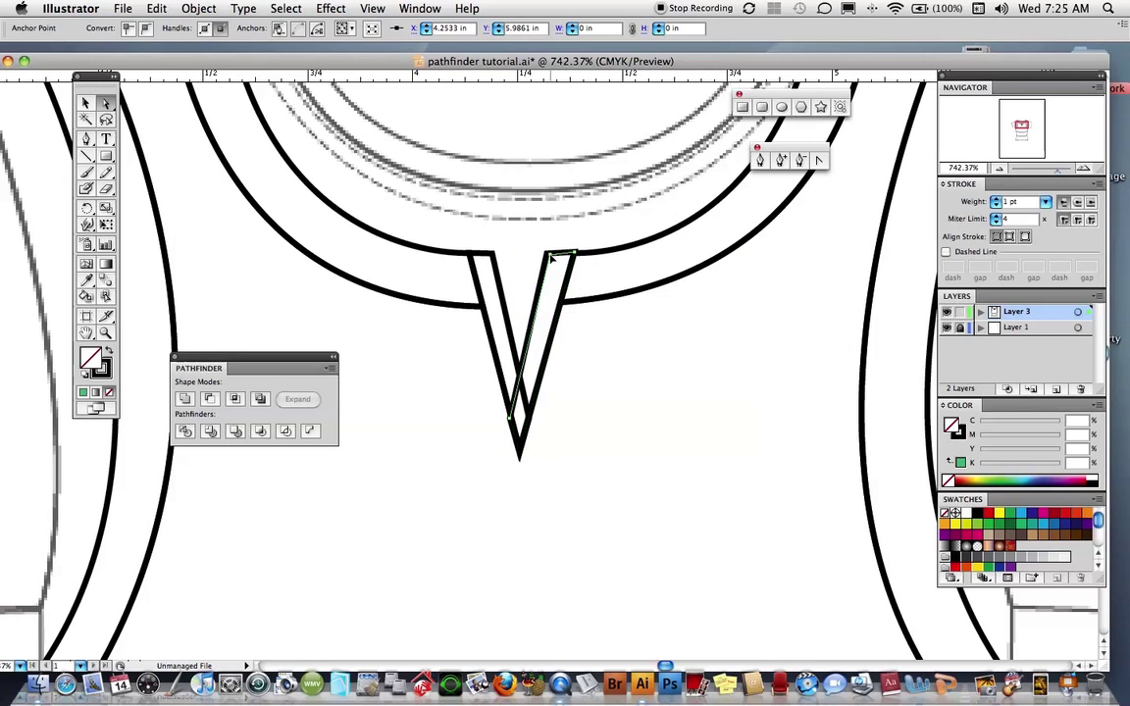
click(630, 358)
scroll(651, 420, up, 5)
scroll(651, 419, down, 1)
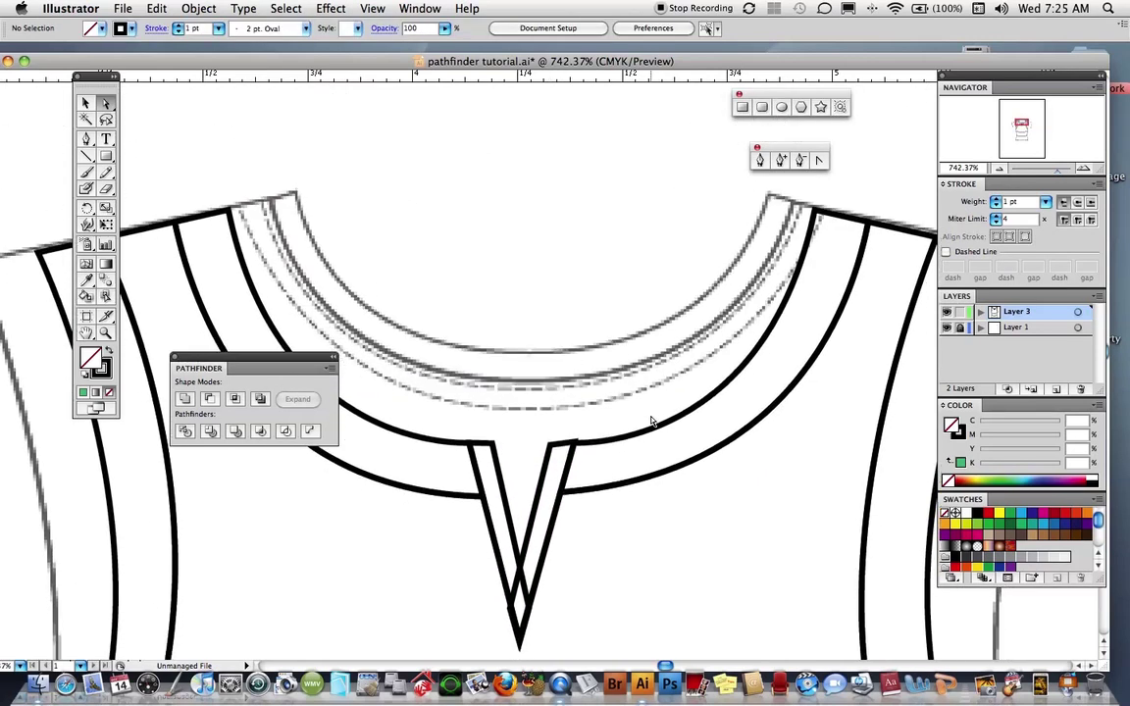
- Draw a long thin rectangle across the neckline top and snap its corners onto both shoulder points
click(105, 157)
drag(229, 208, 809, 270)
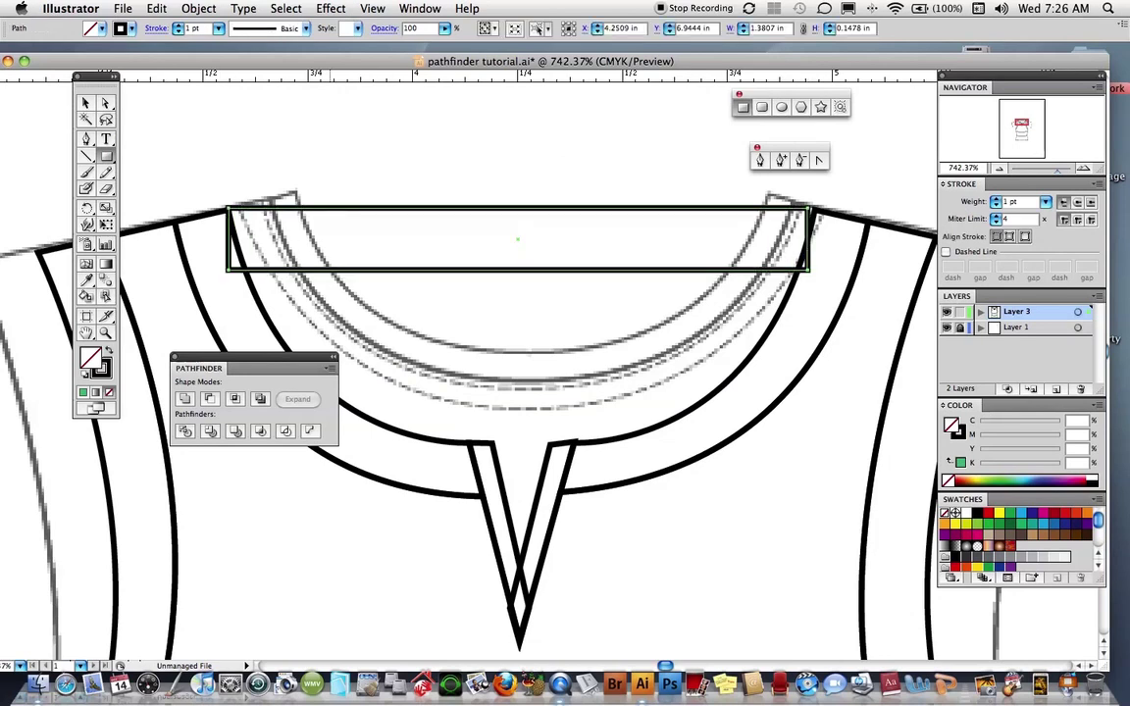
click(107, 102)
click(288, 143)
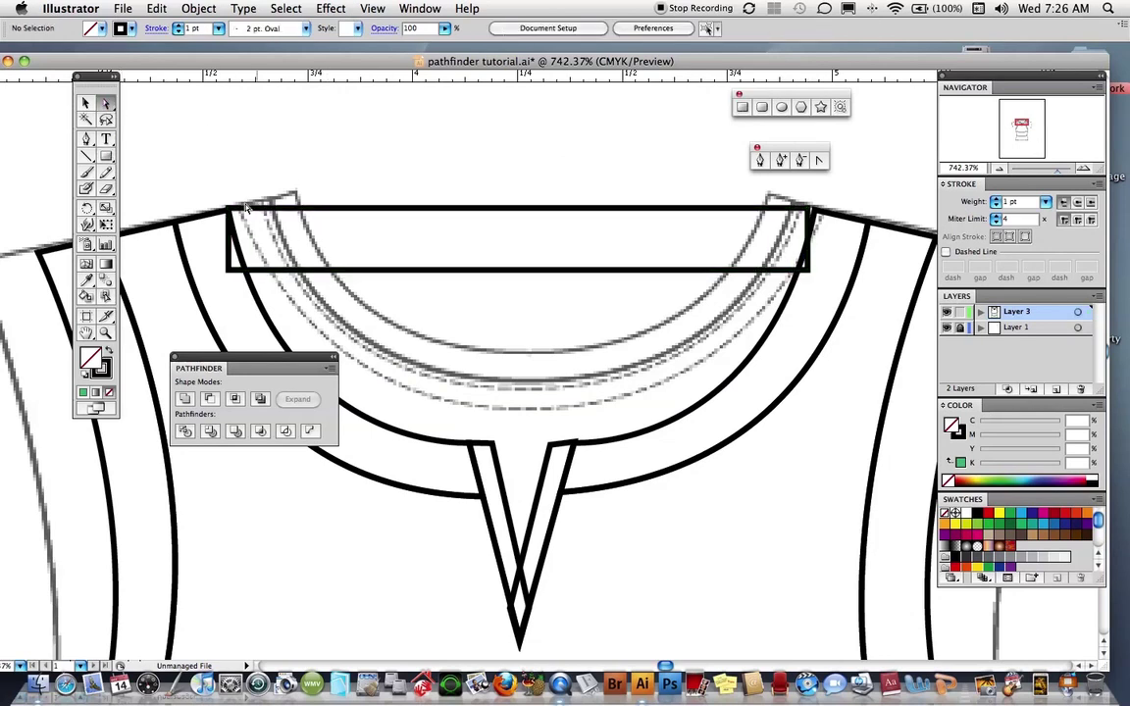
click(229, 264)
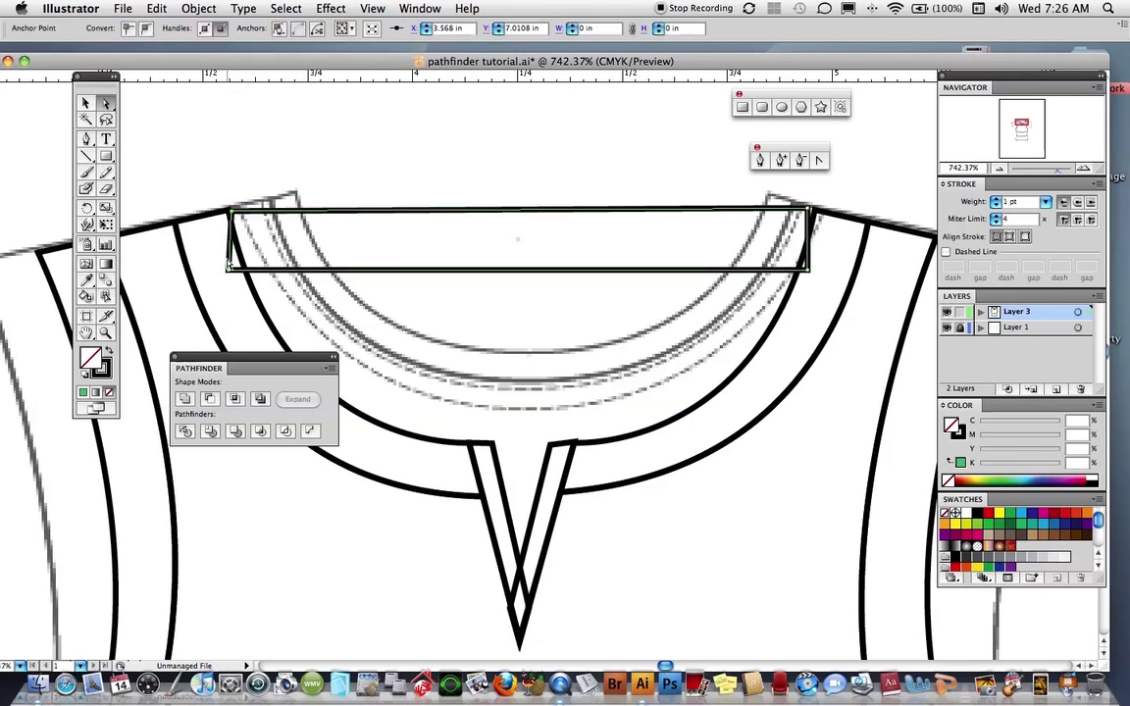
drag(229, 269, 177, 224)
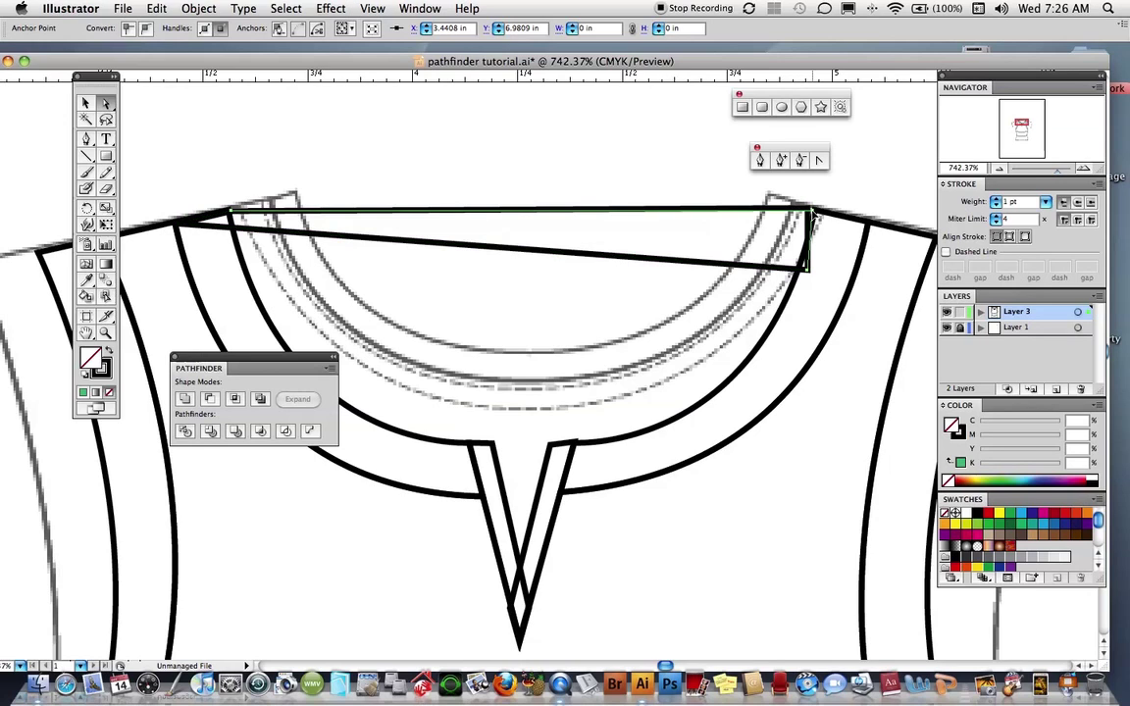
drag(813, 211, 867, 225)
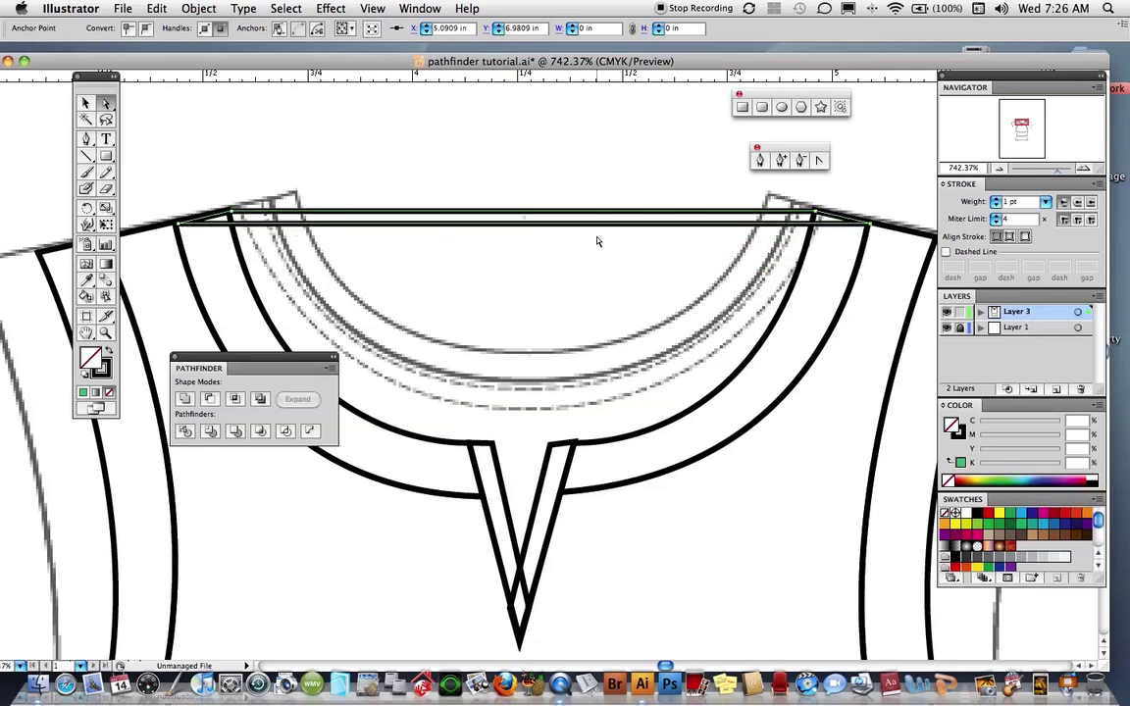
key(plus)
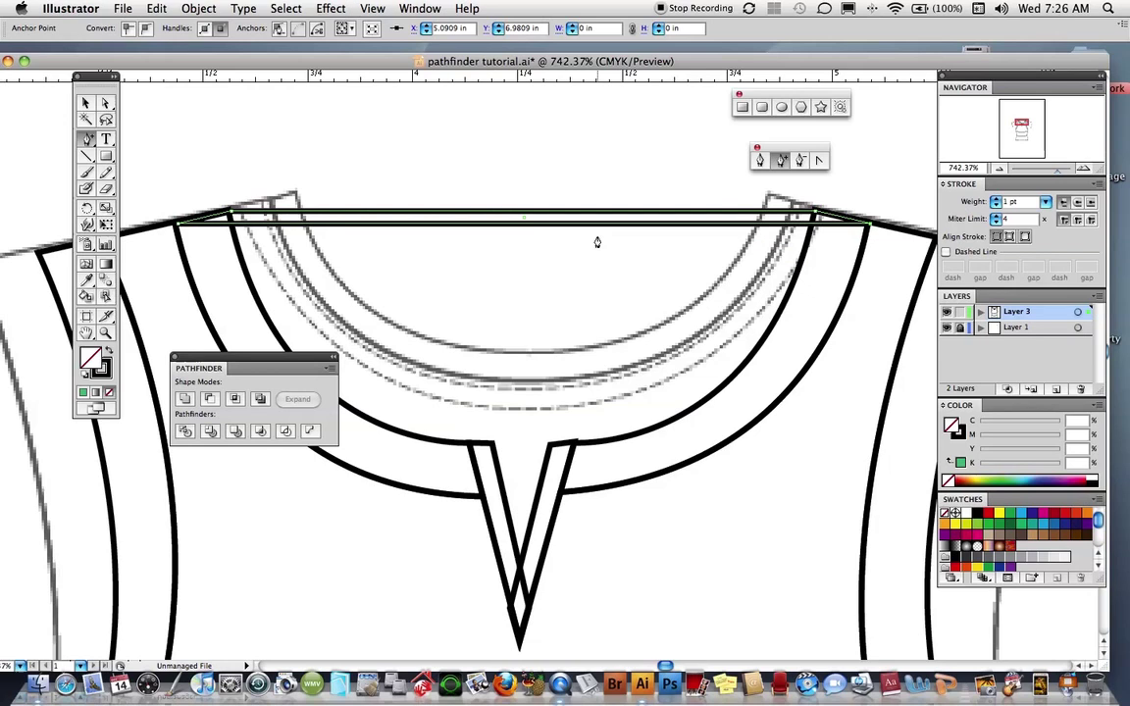
- Add a midpoint anchor to the band and nudge the middle anchors down into a V
click(524, 220)
key(a)
drag(504, 178, 554, 247)
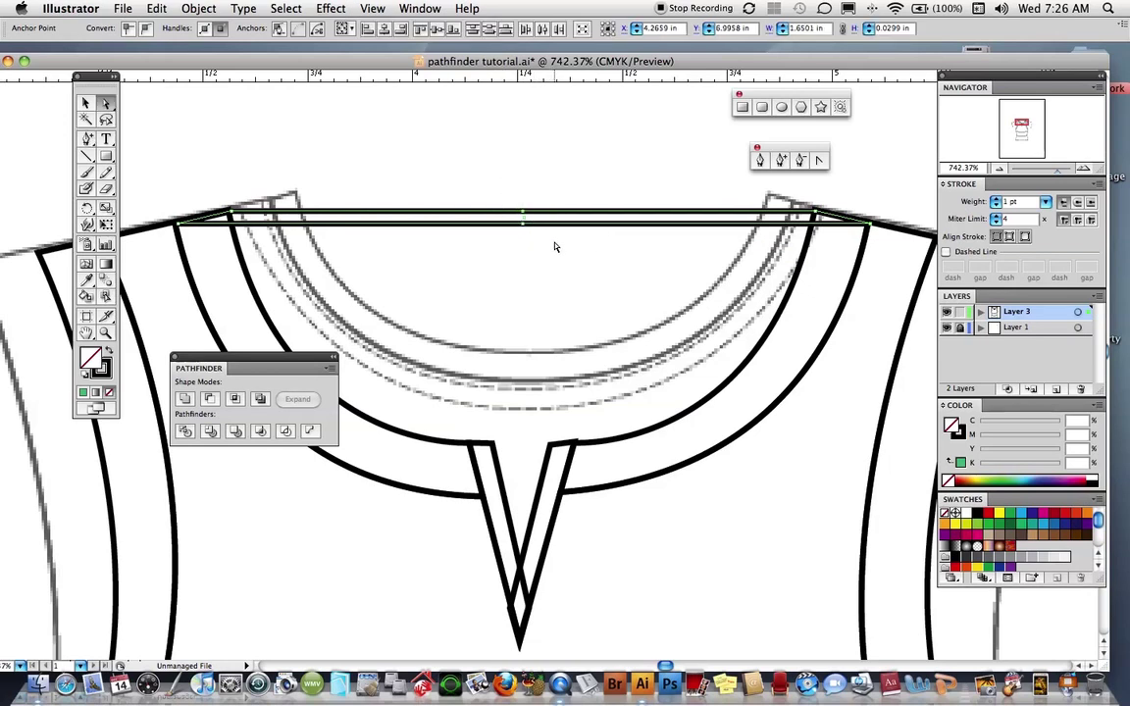
key(Down)
key(Down)
key(Down)
key(Down)
key(Down)
key(Down)
key(Down)
key(Down)
key(Down)
key(Down)
key(Down)
key(Down)
key(Down)
key(Down)
key(Down)
key(Down)
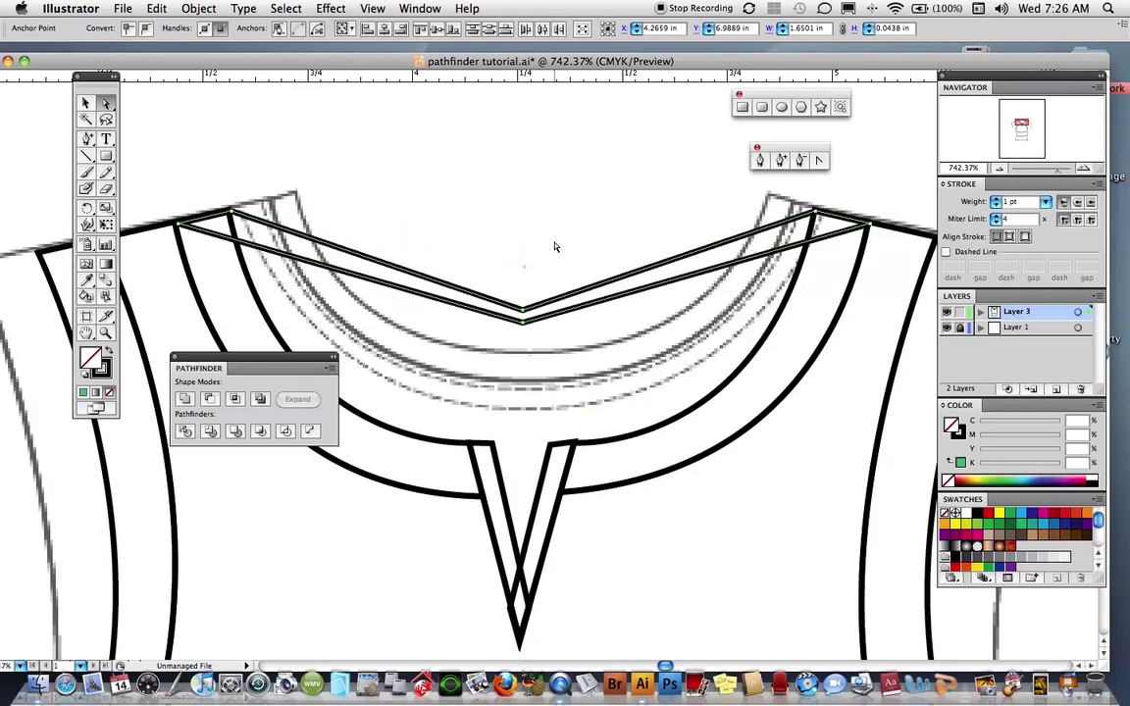
key(Down)
key(Down)
key(Down)
key(Down)
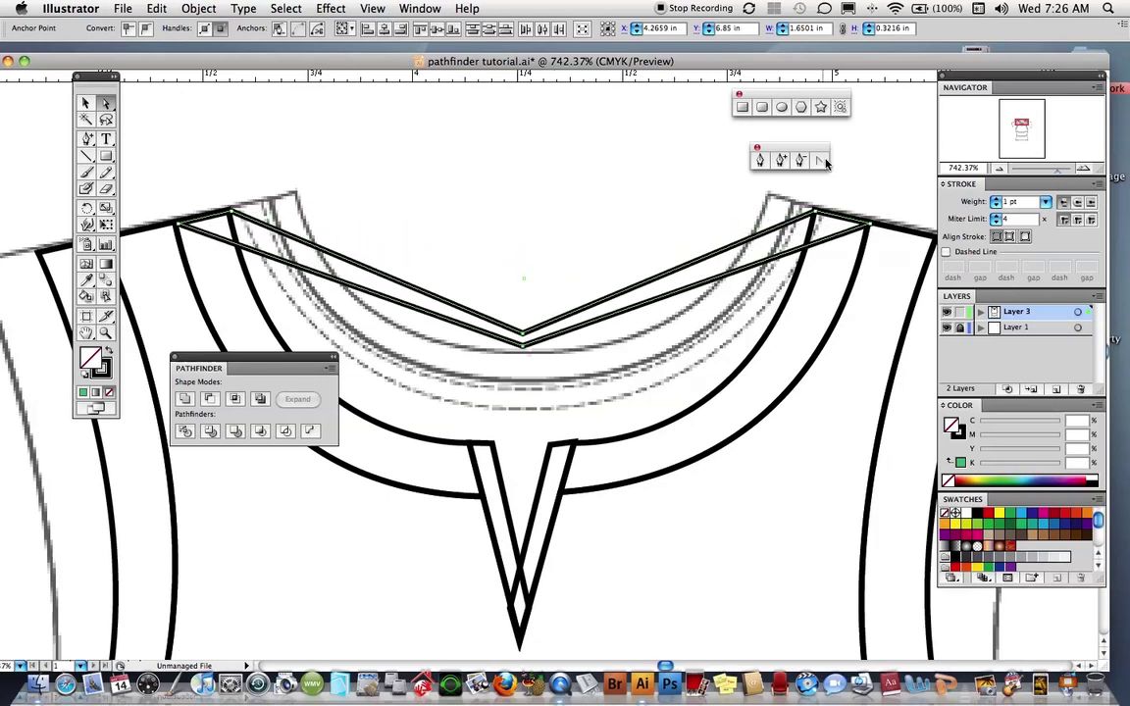
- Convert the V tip into a smooth curve and raise the bottom of the collar curve
click(822, 162)
mouse_move(523, 336)
mouse_down()
mouse_move(593, 336)
mouse_move(540, 337)
mouse_up()
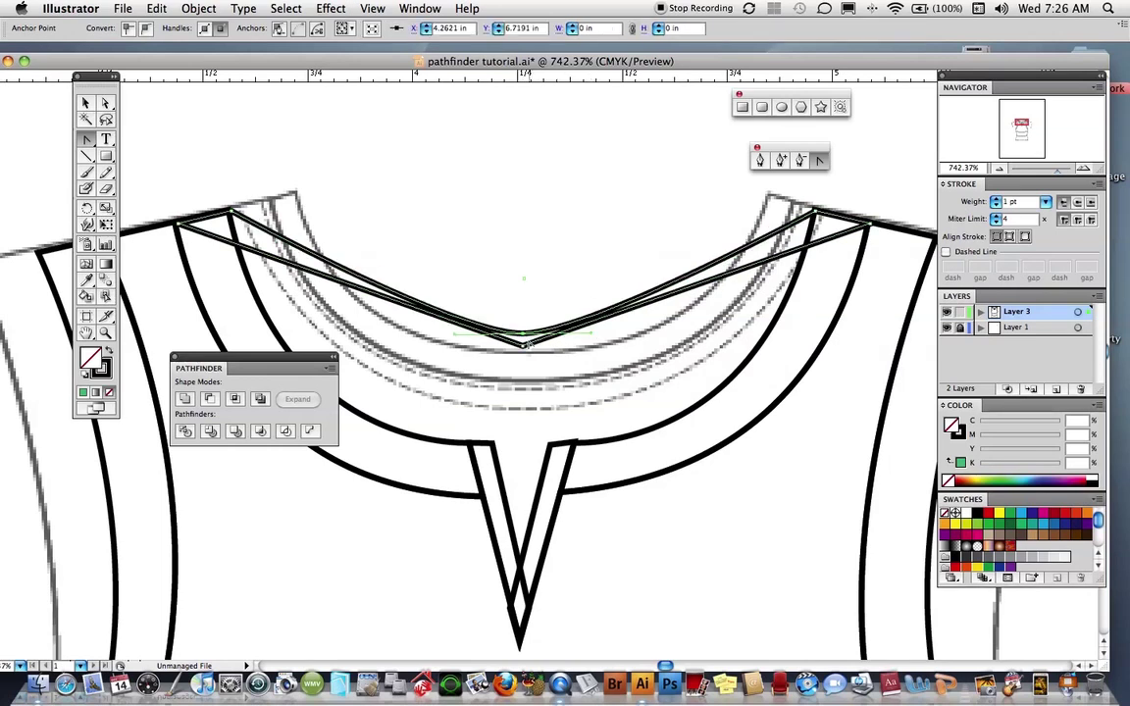
click(470, 314)
click(703, 230)
drag(523, 349, 431, 349)
click(106, 104)
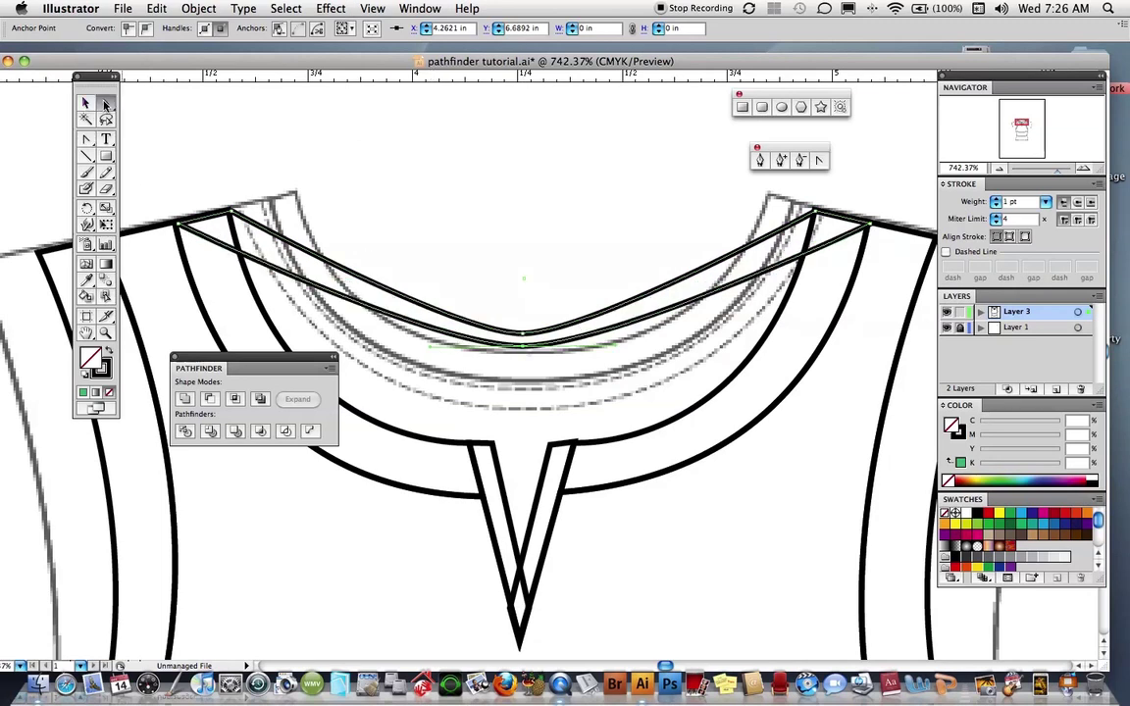
click(523, 320)
drag(525, 330, 526, 308)
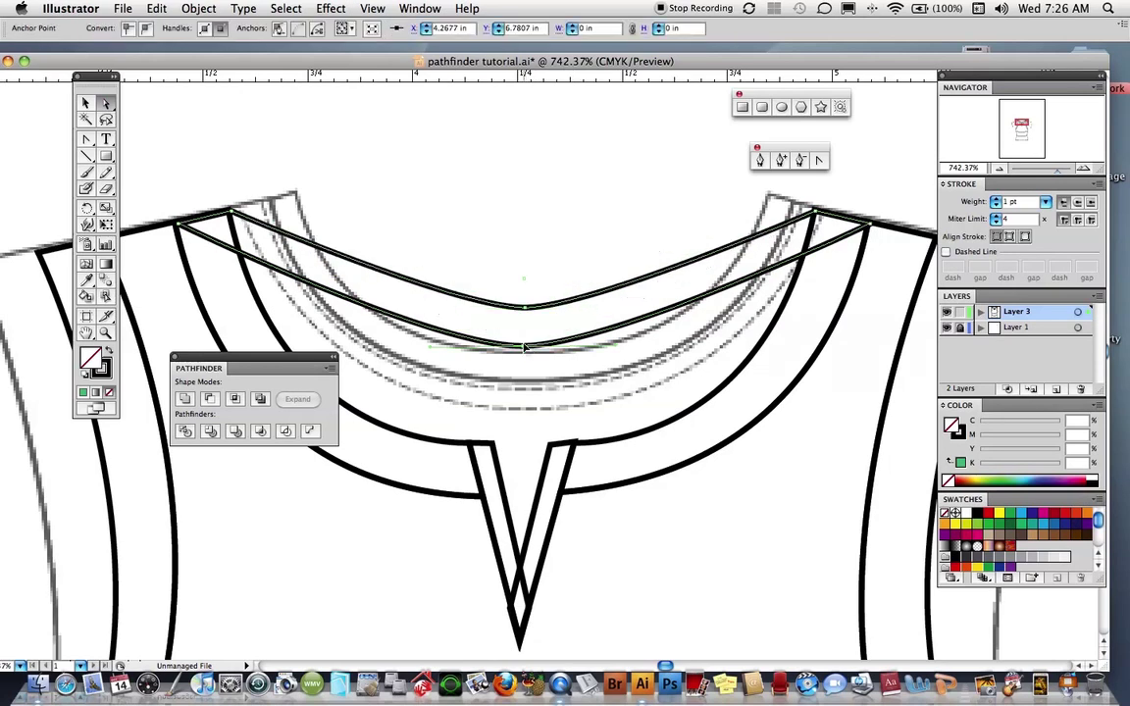
click(530, 231)
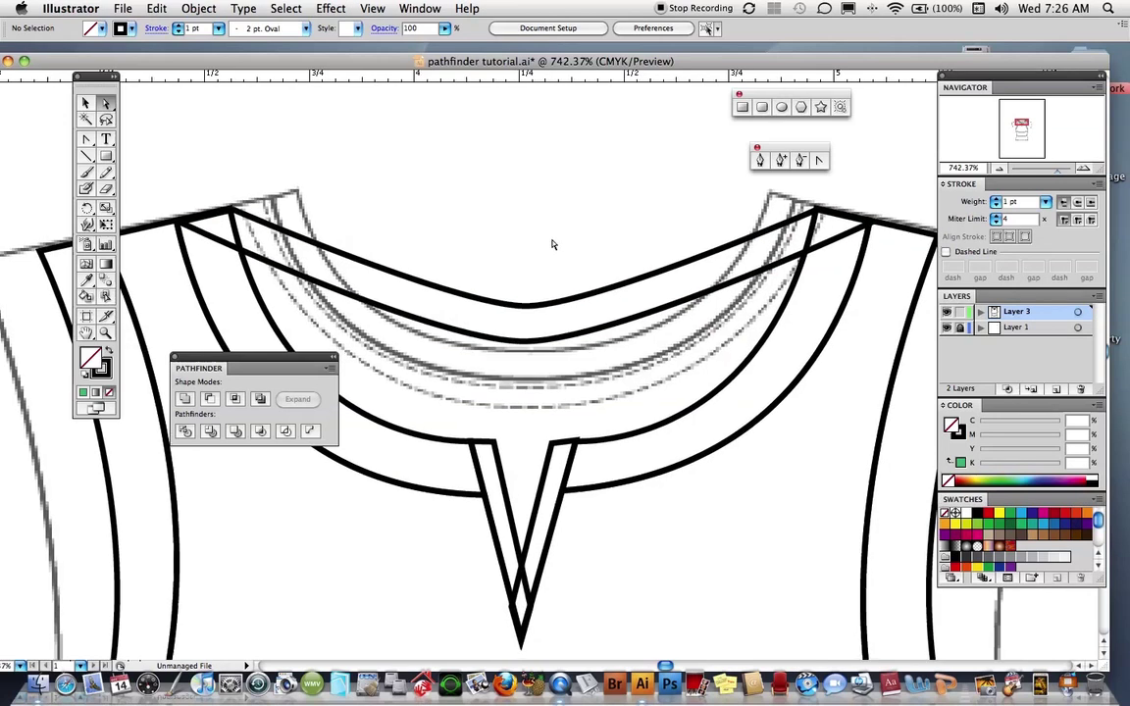
- Hide the grey template sketch and select only the lower collar path
scroll(420, 299, down, 3)
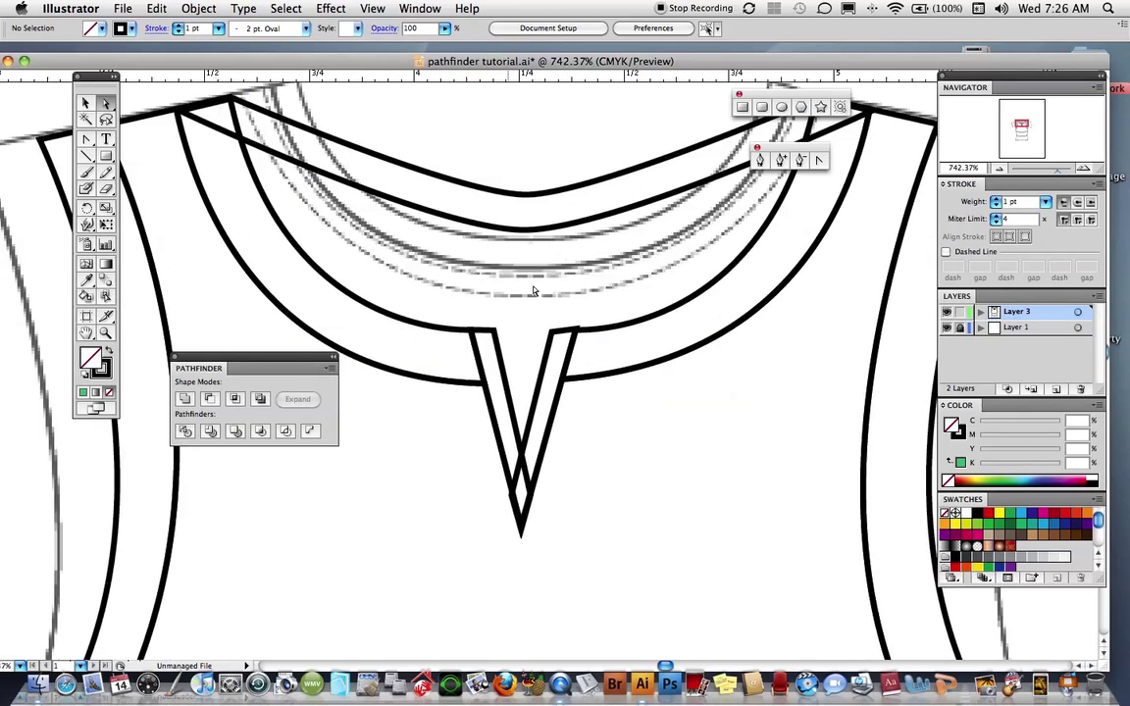
key(super+shift+w)
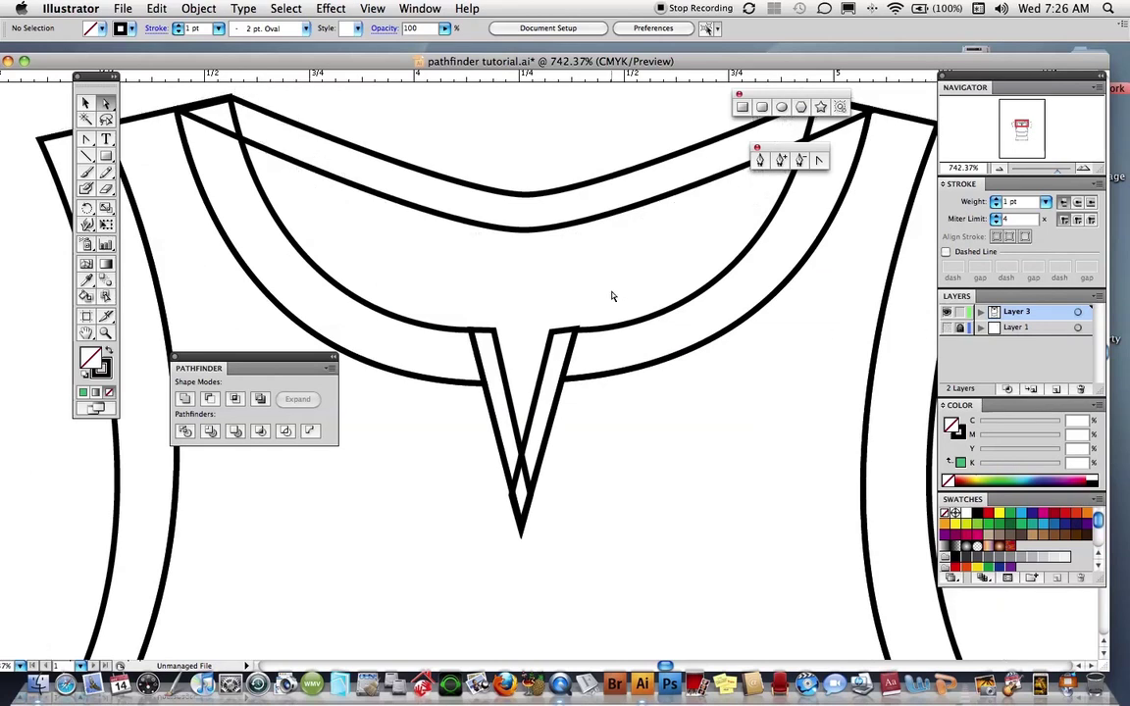
click(526, 235)
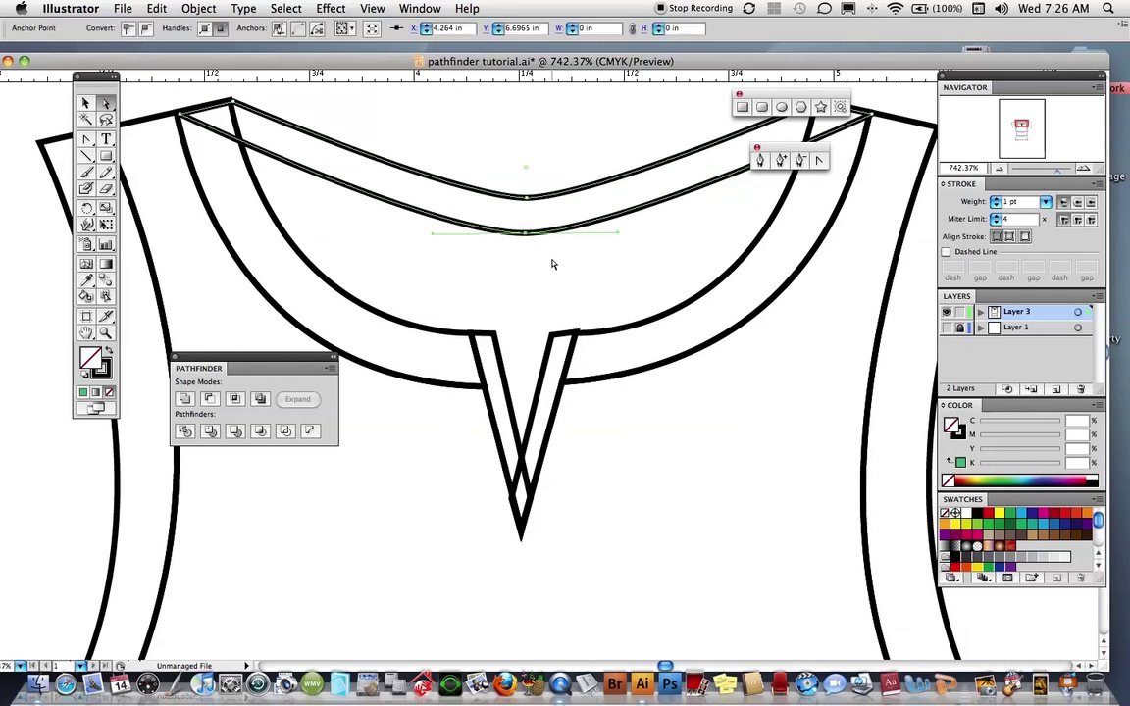
key(v)
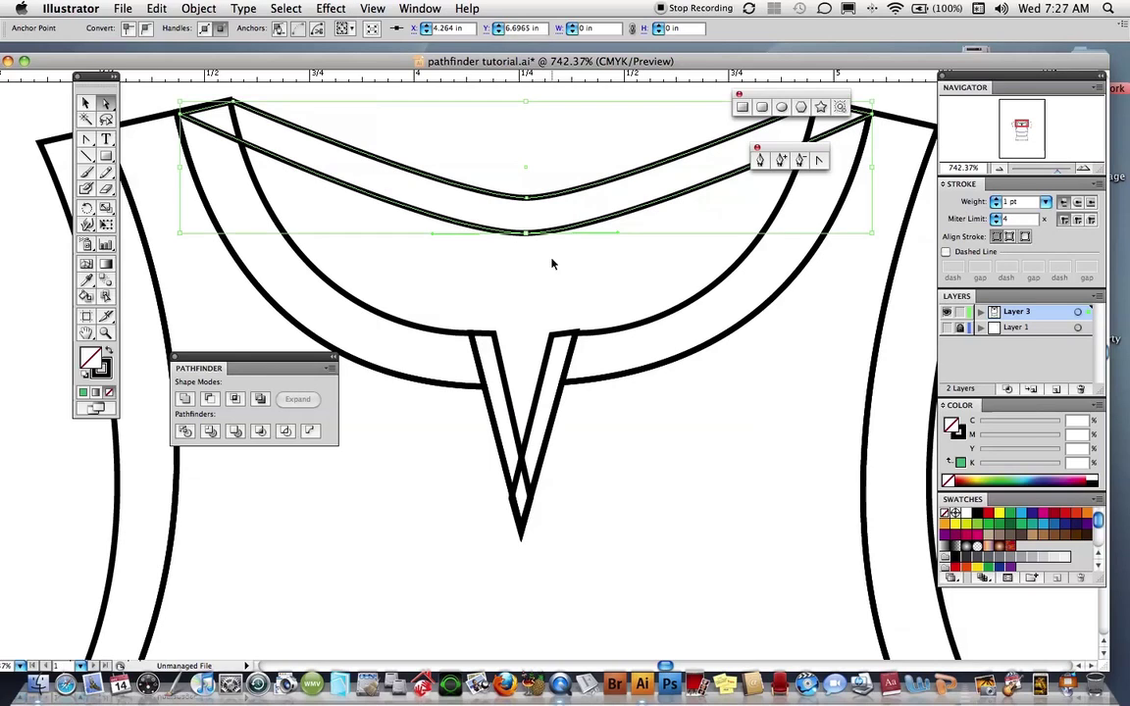
key(super+z)
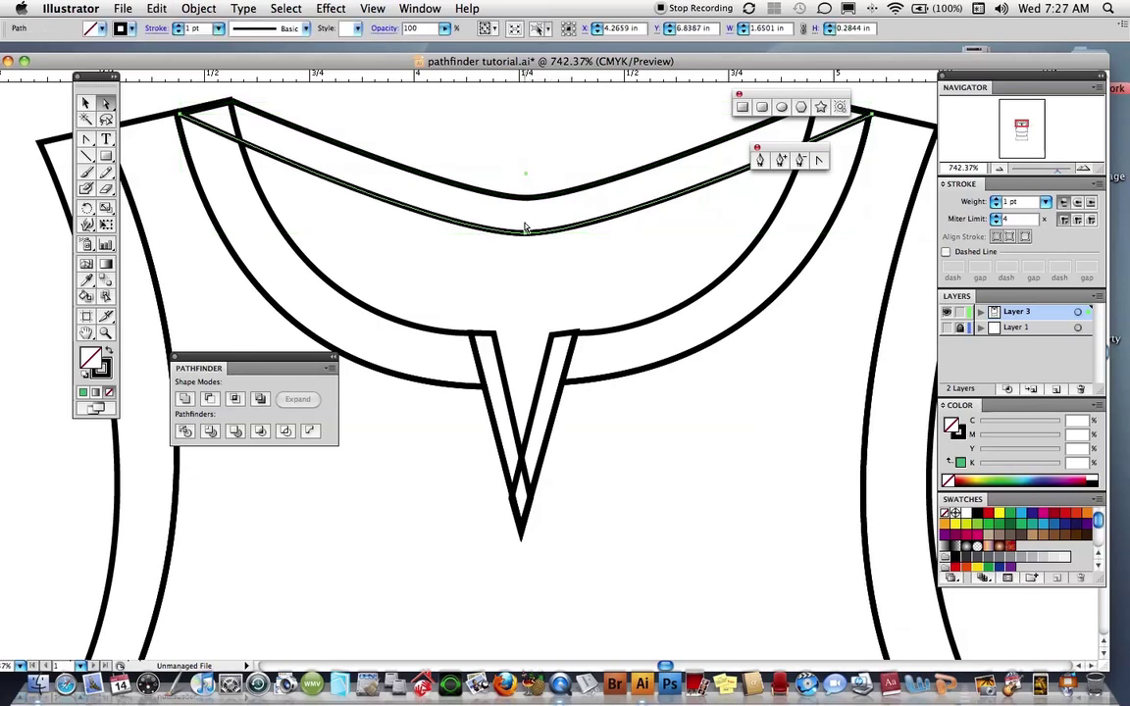
- Extend the collar path down, across a straight bottom edge, and back up to close the panel
click(760, 161)
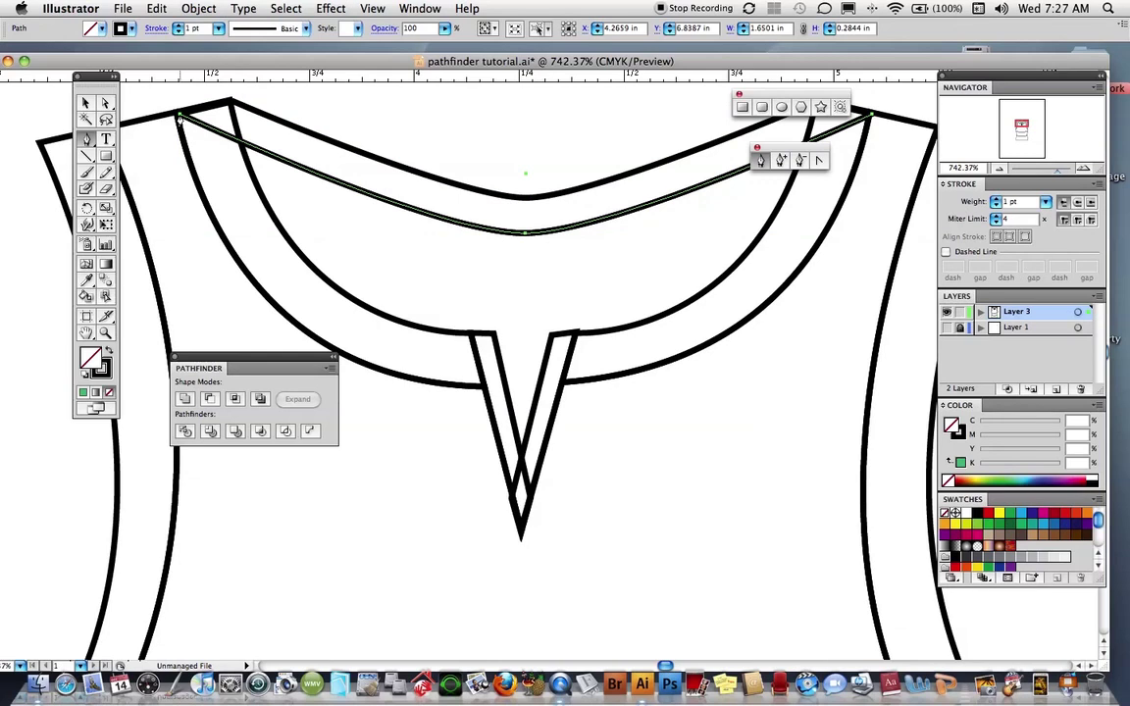
click(179, 117)
click(210, 557)
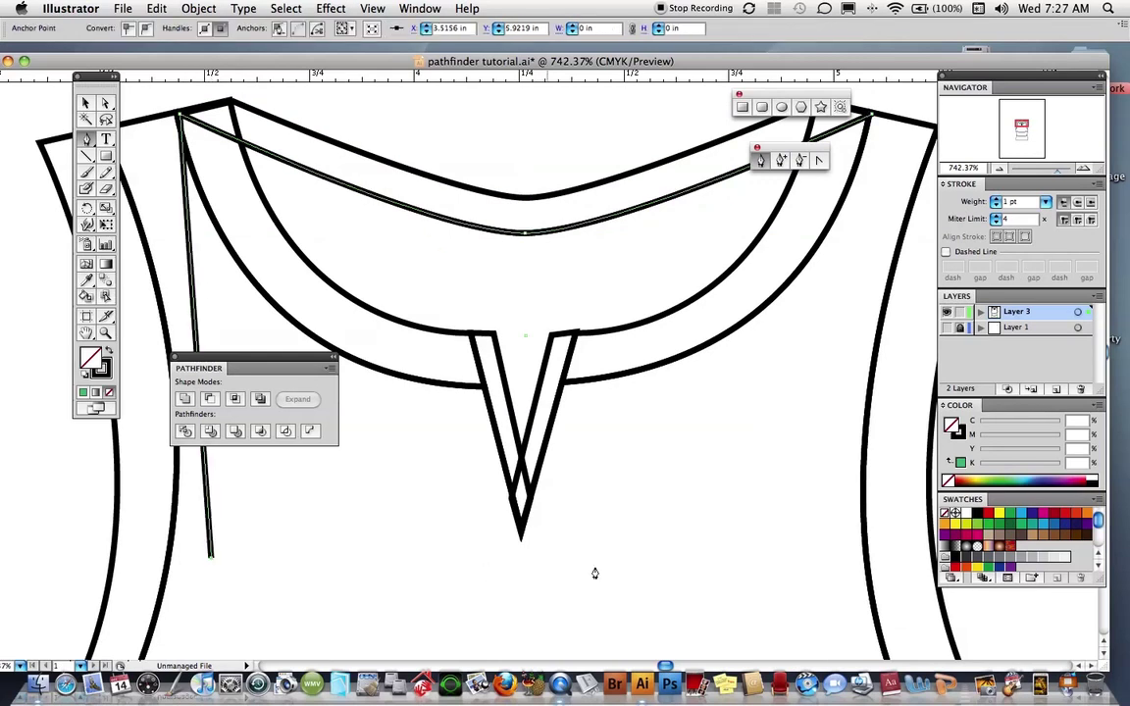
click(810, 557)
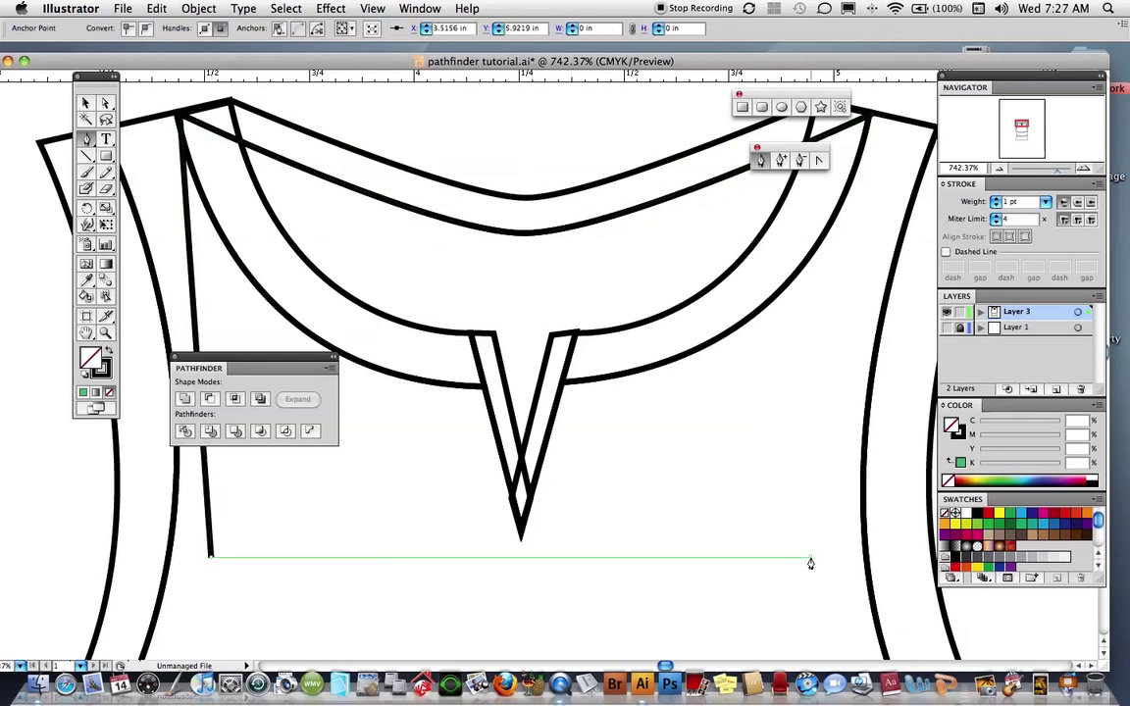
click(869, 116)
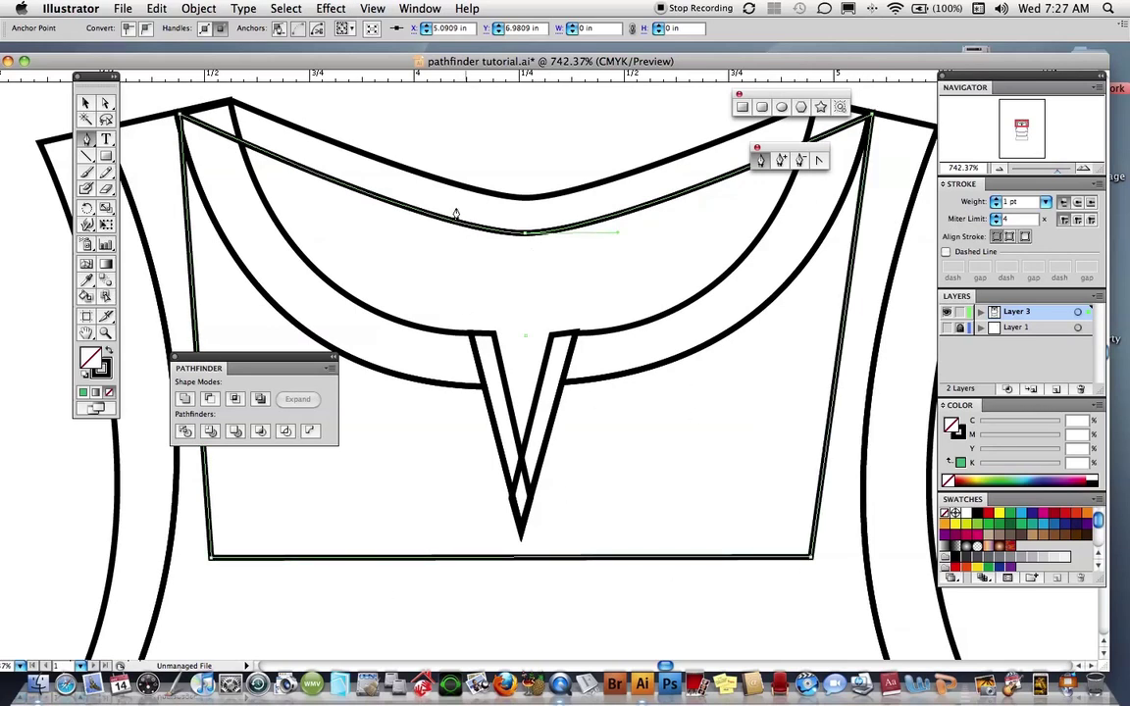
click(86, 103)
- Send both collar paths to the back, then fit the whole page in the window
click(213, 294)
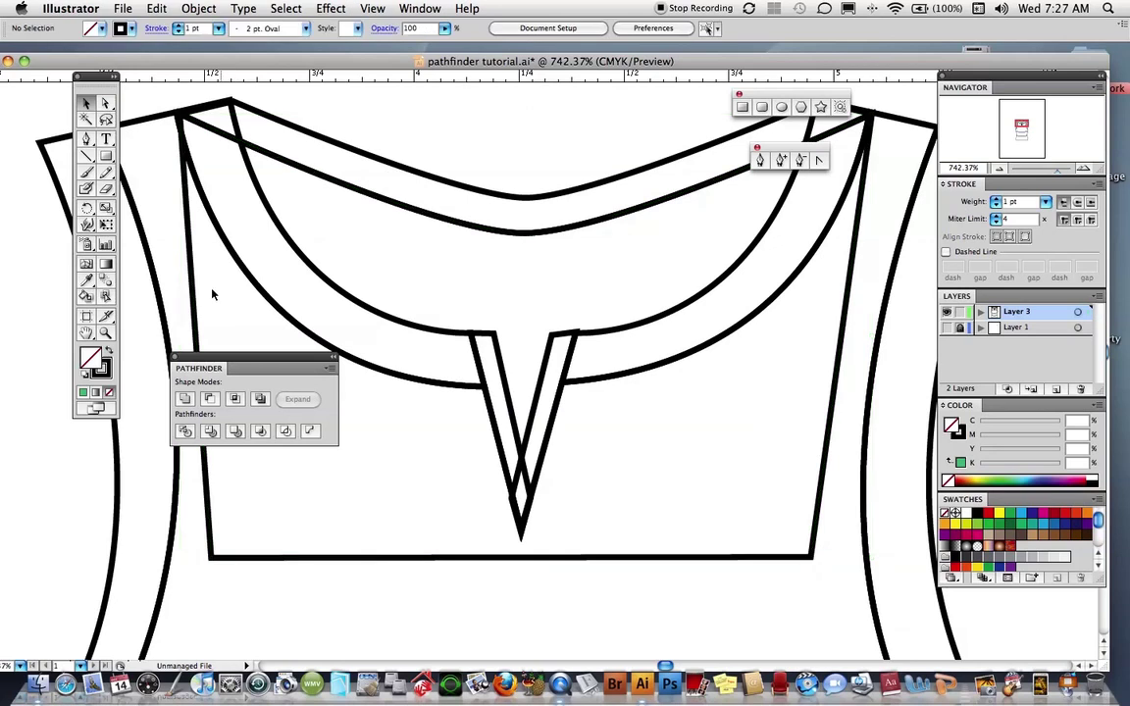
click(195, 305)
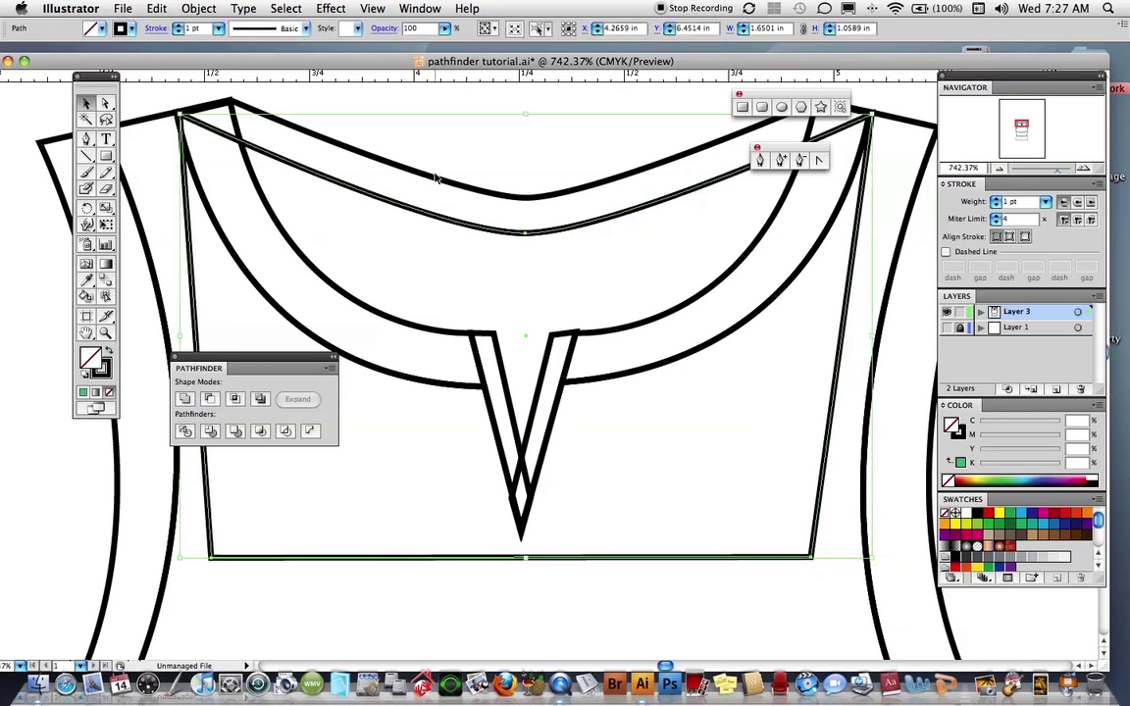
shift+click(436, 176)
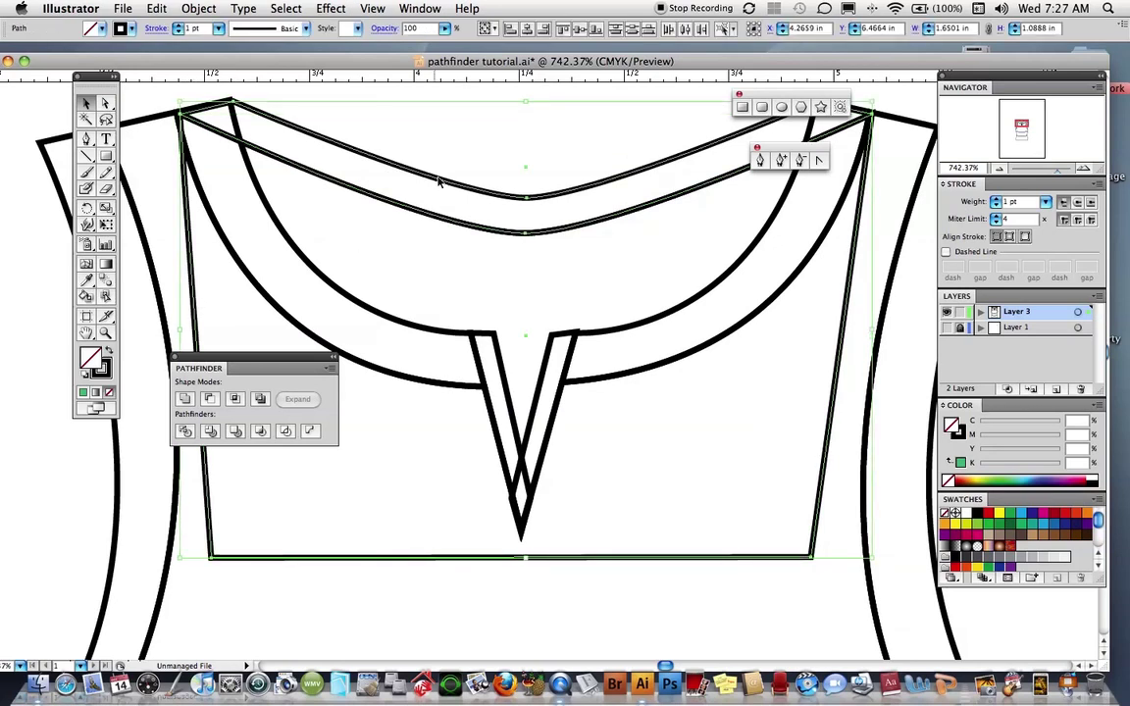
right_click(538, 210)
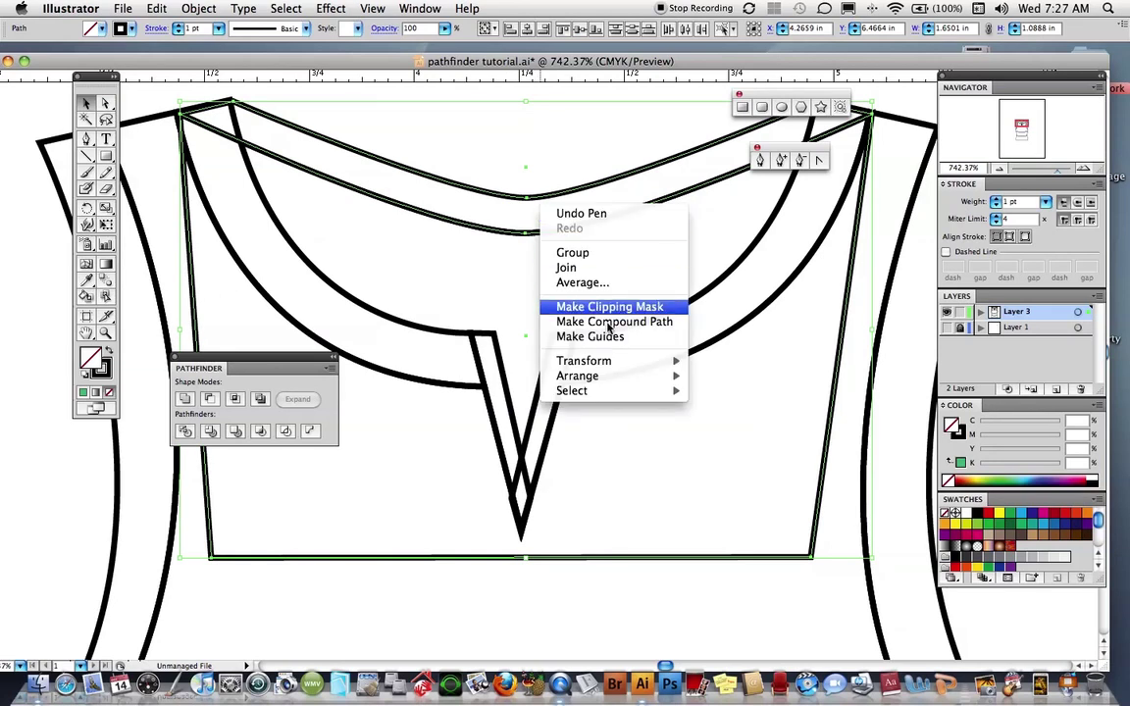
mouse_move(579, 375)
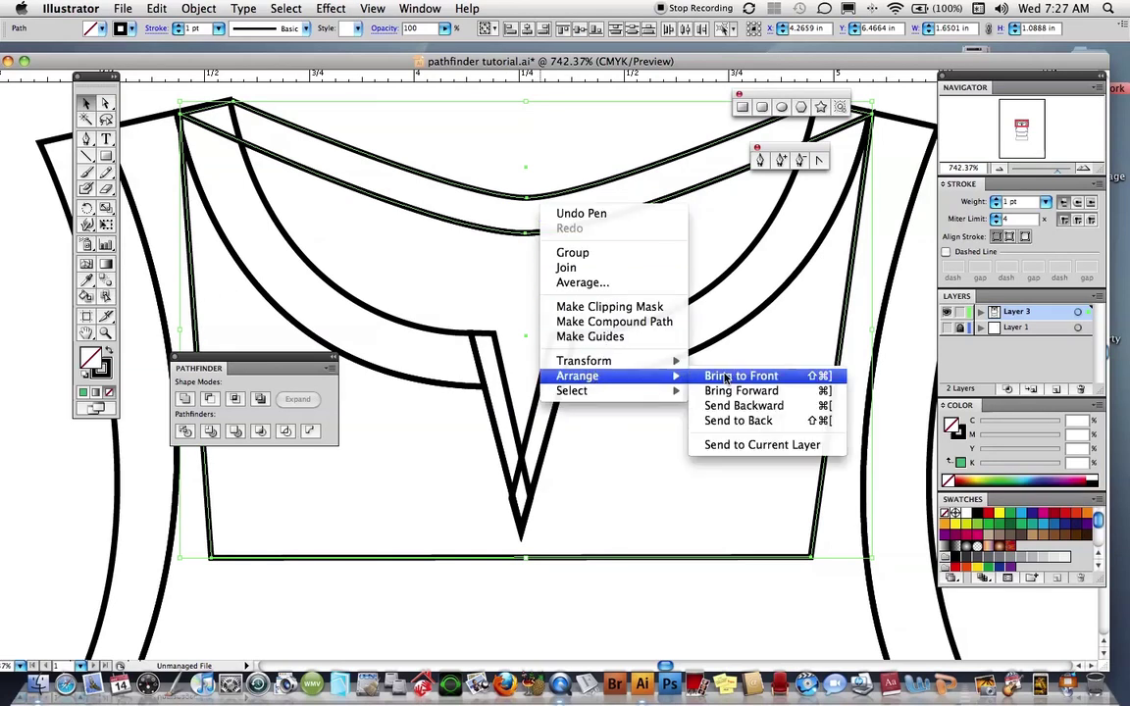
click(760, 420)
click(581, 119)
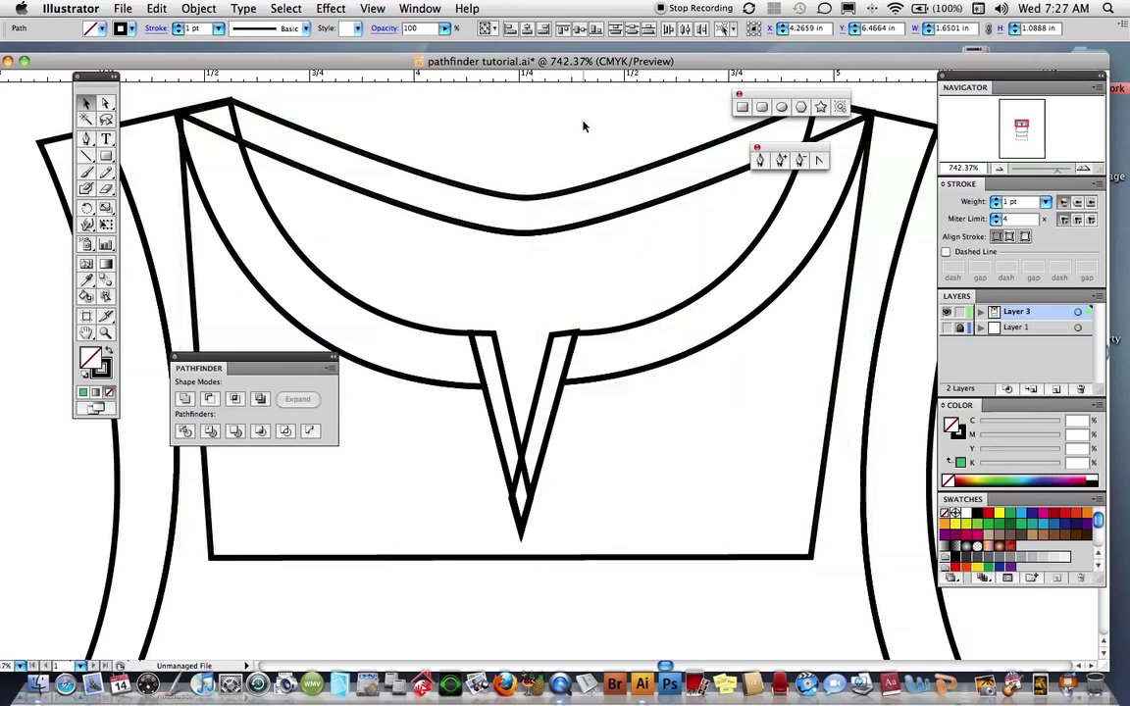
key(super+0)
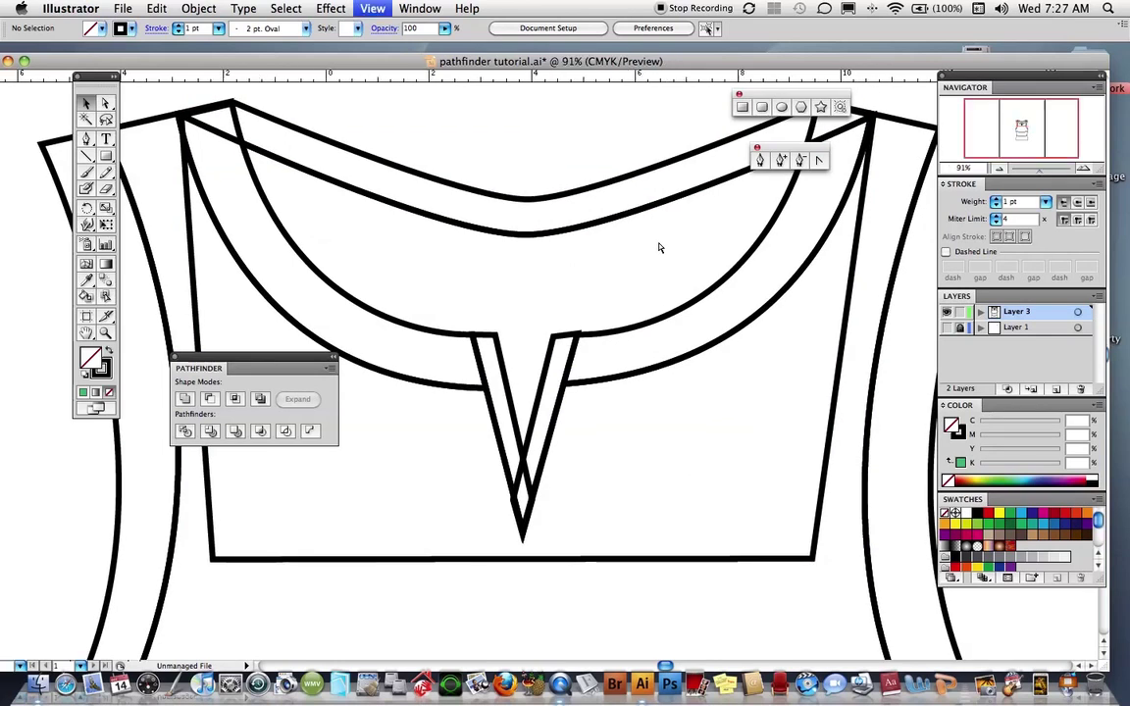
- Zoom in, group every tank-top path, and enter isolation mode on the group
key(z)
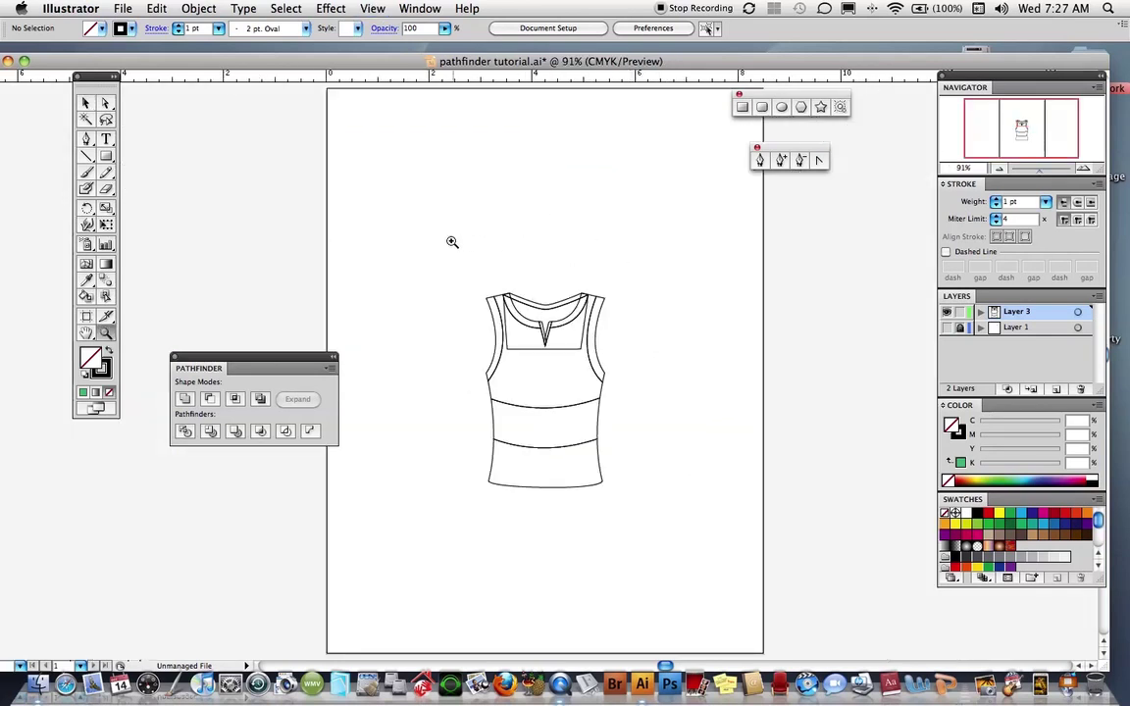
drag(443, 263, 616, 542)
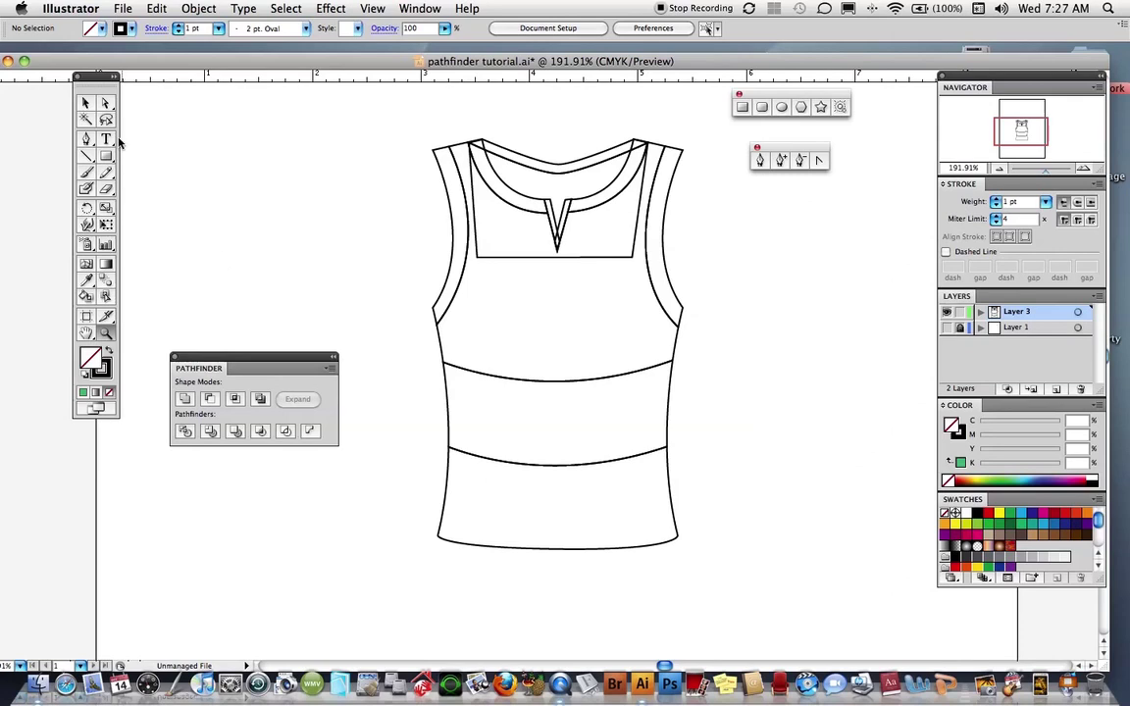
click(85, 102)
drag(333, 126, 752, 614)
right_click(571, 329)
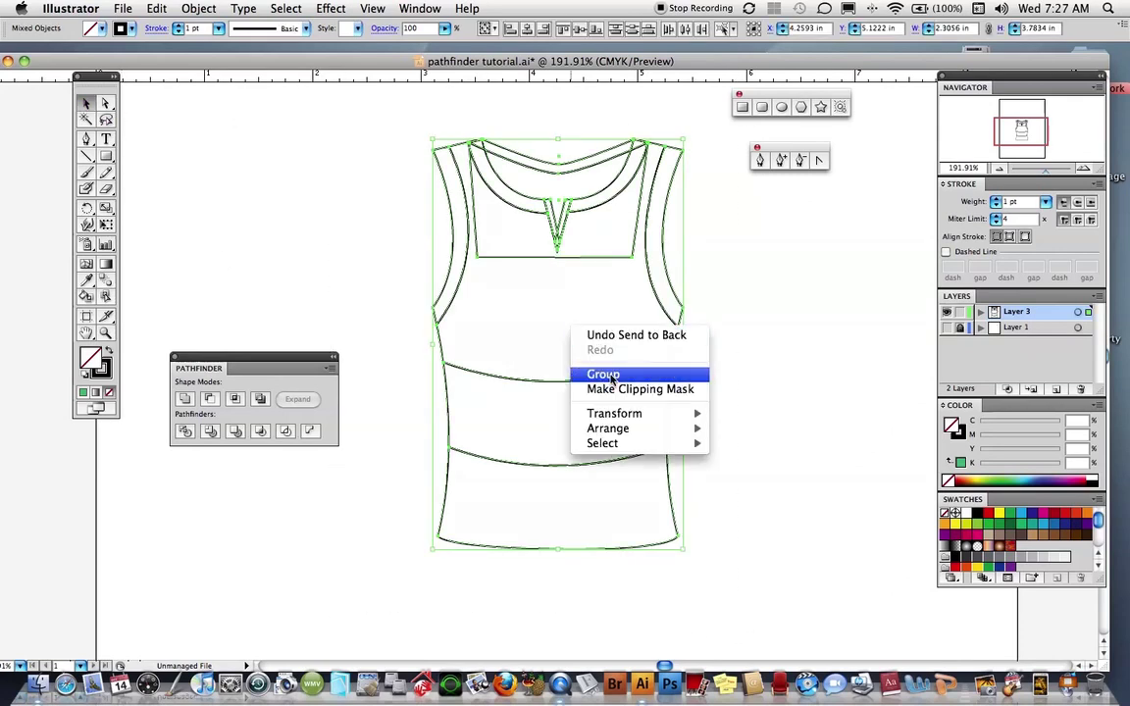
click(612, 375)
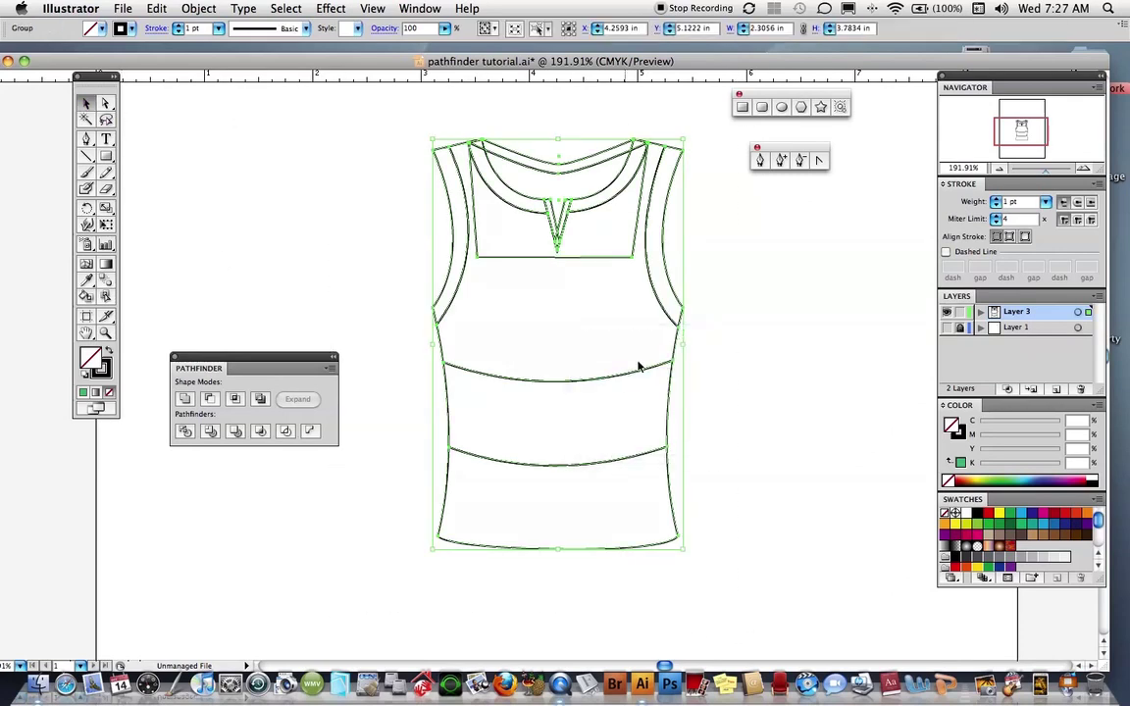
click(557, 259)
double_click(557, 249)
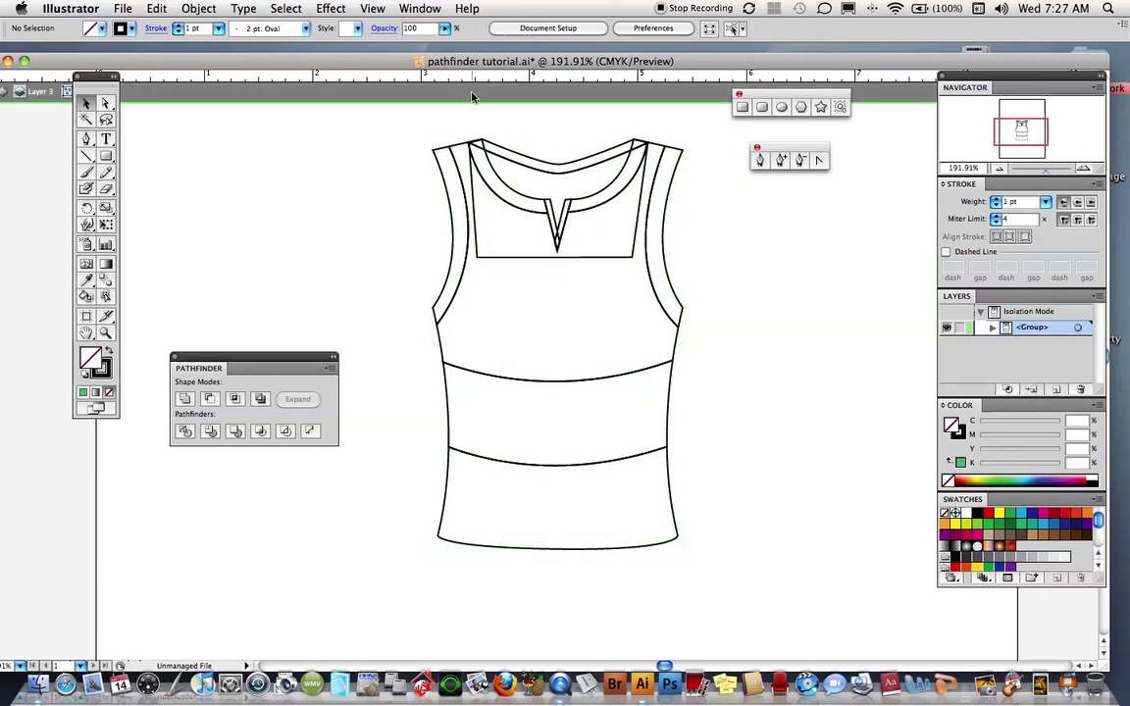
- Select both armhole trims plus the neckline trim, inner neckline curve, and V-notch piece
click(106, 103)
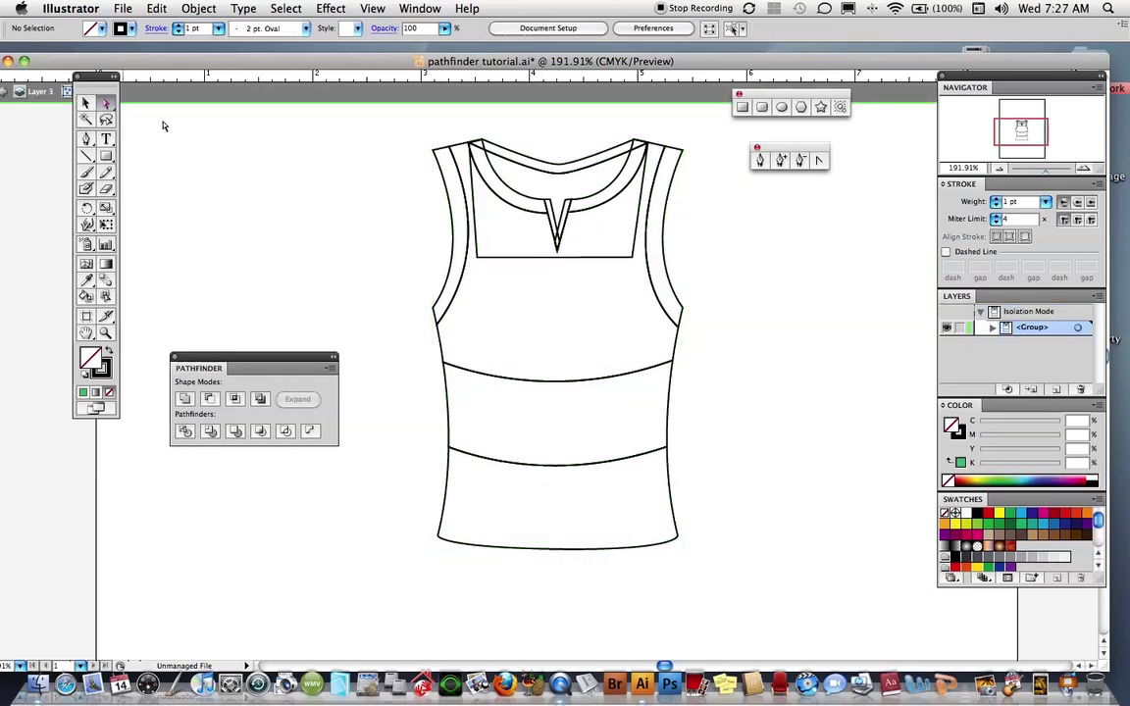
click(452, 230)
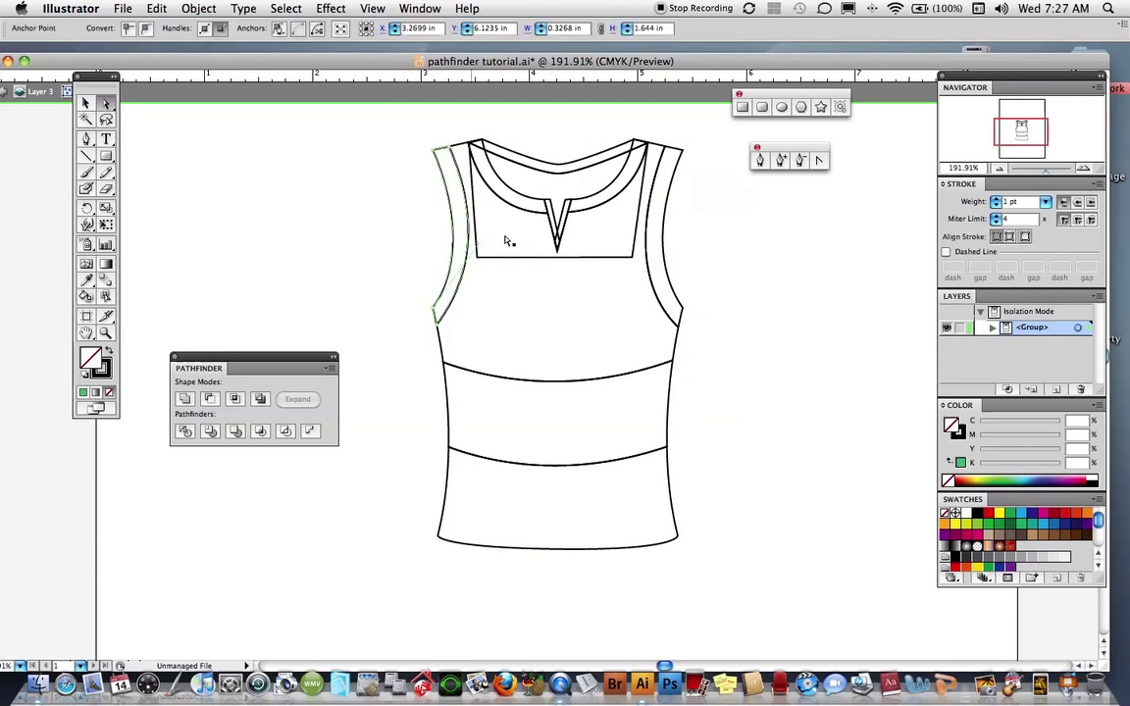
shift+click(663, 243)
shift+click(525, 150)
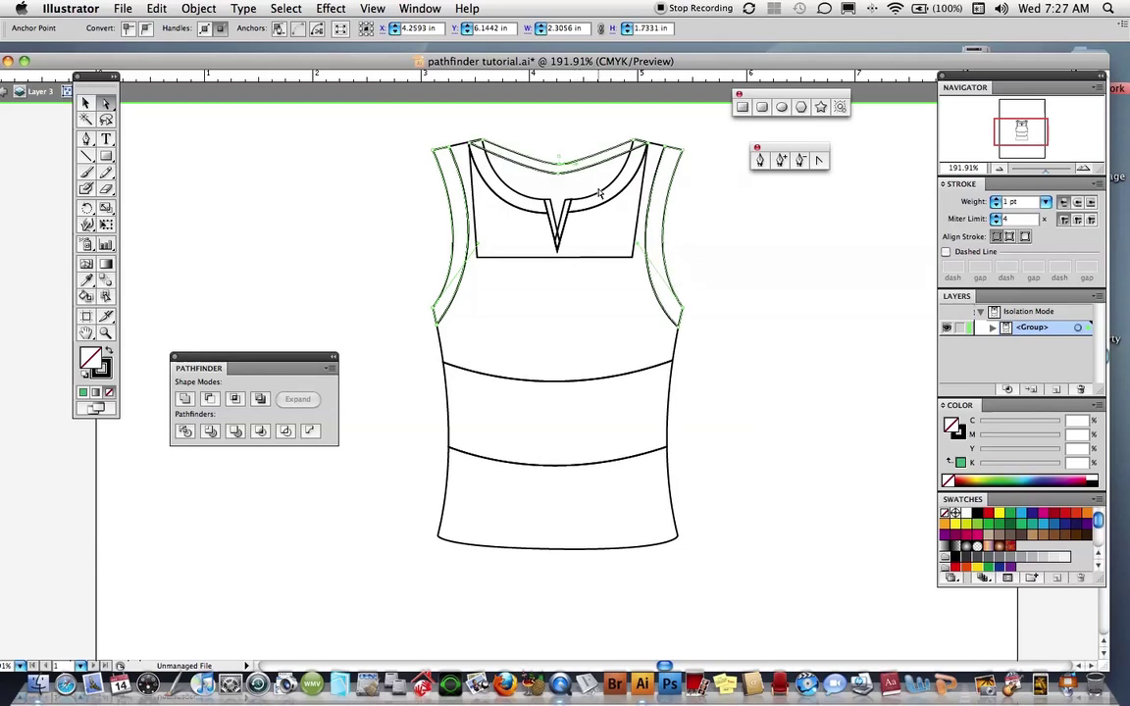
shift+click(530, 203)
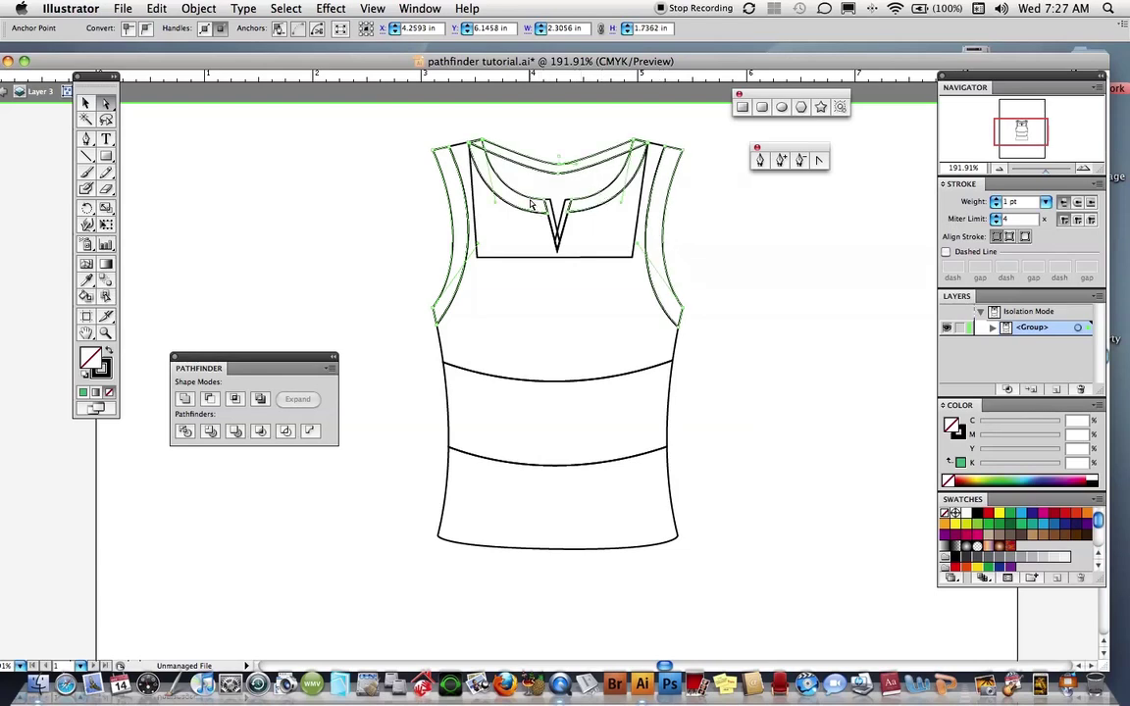
shift+click(562, 229)
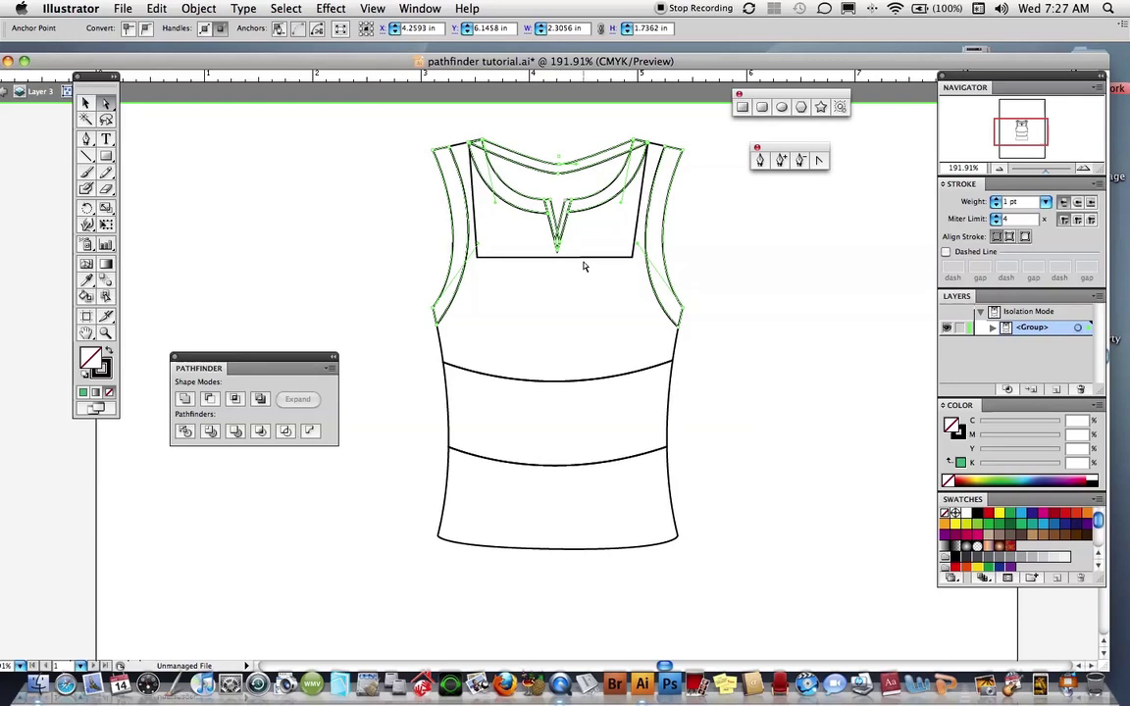
scroll(583, 266, up, 1)
- Fill the selected trims green, then give the upper torso a blue fill
click(83, 393)
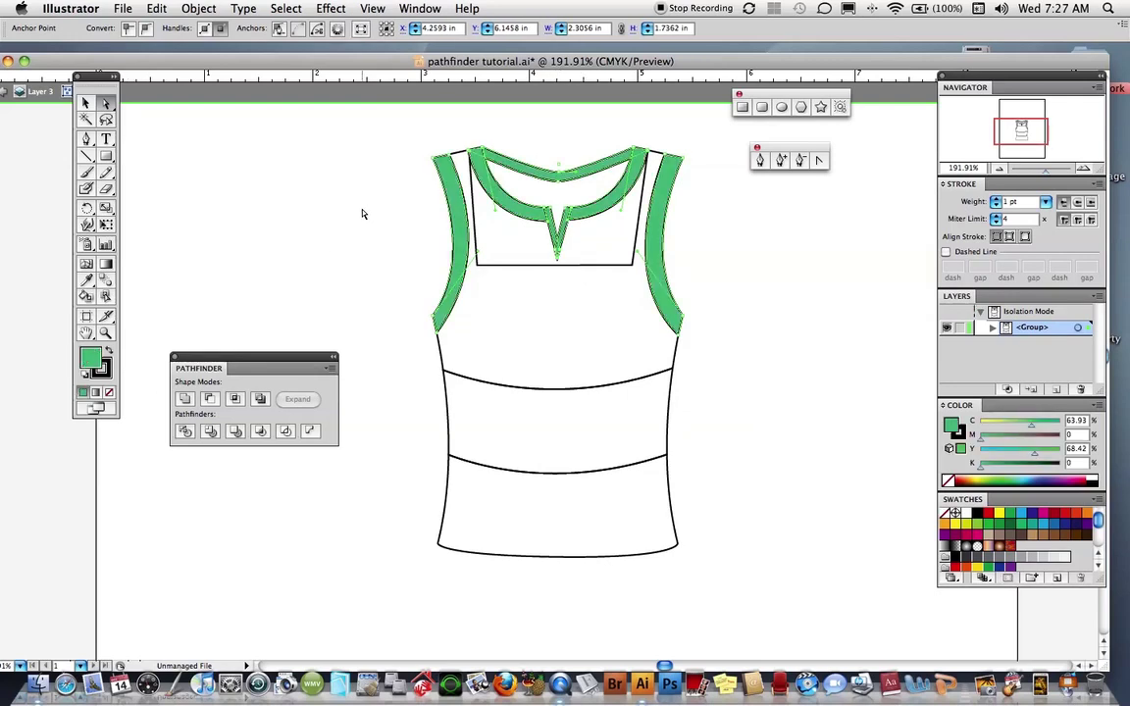
double_click(315, 231)
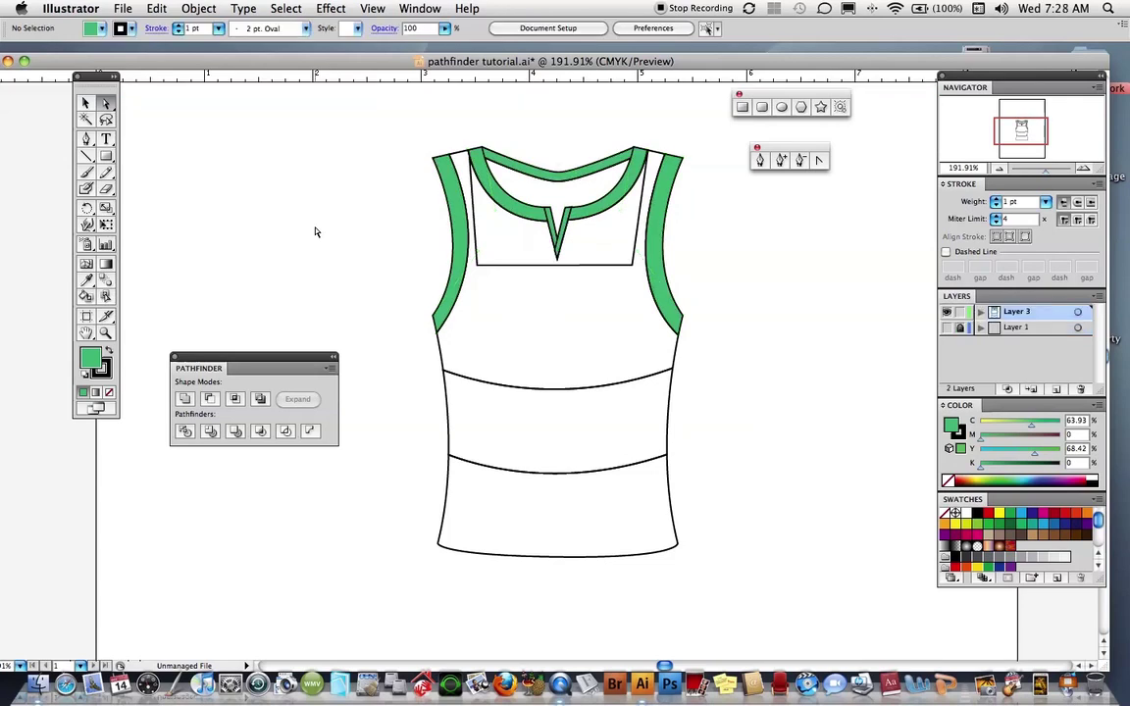
click(442, 353)
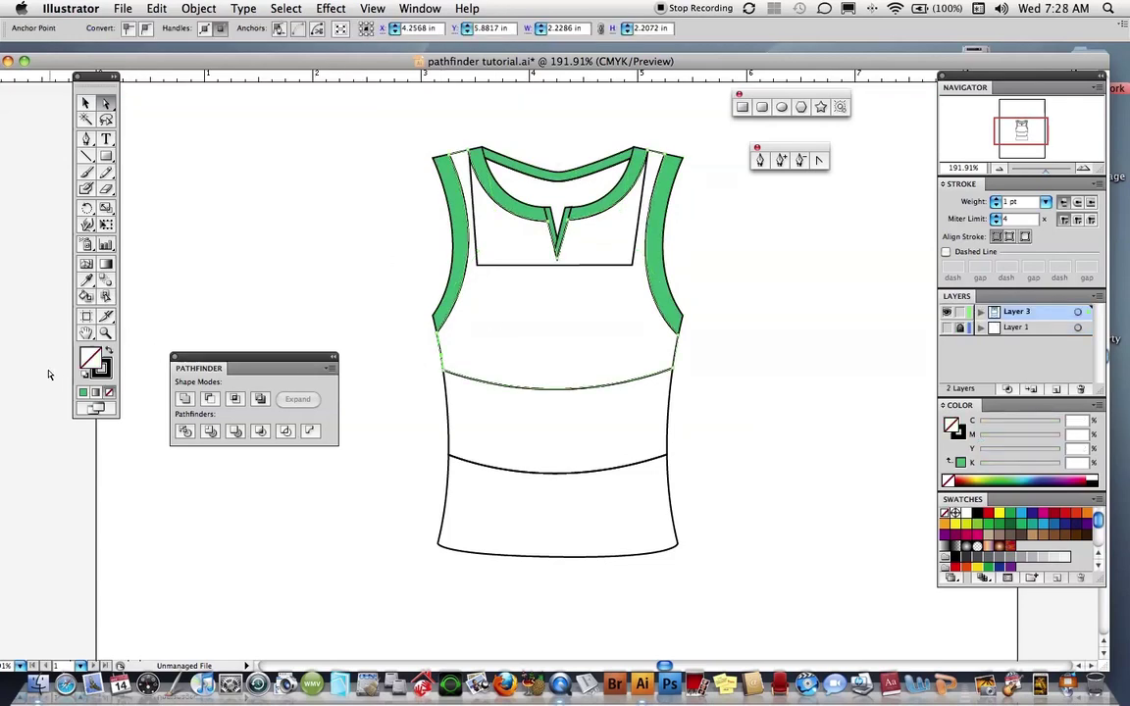
click(82, 394)
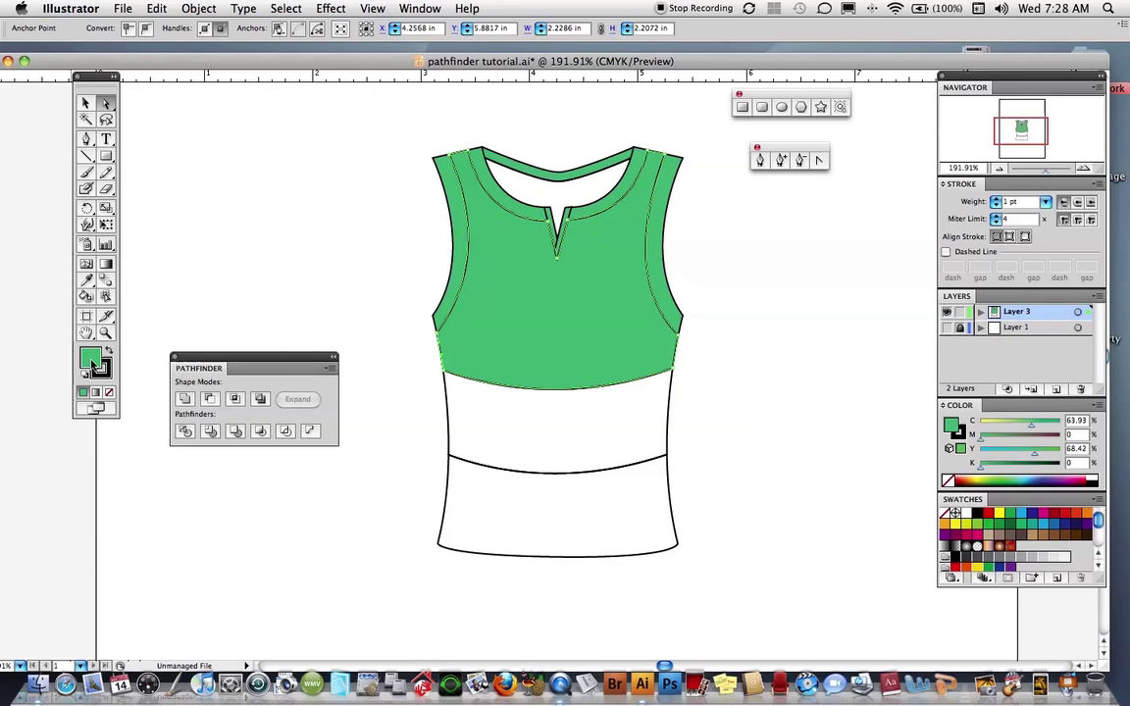
double_click(89, 359)
click(577, 274)
click(728, 191)
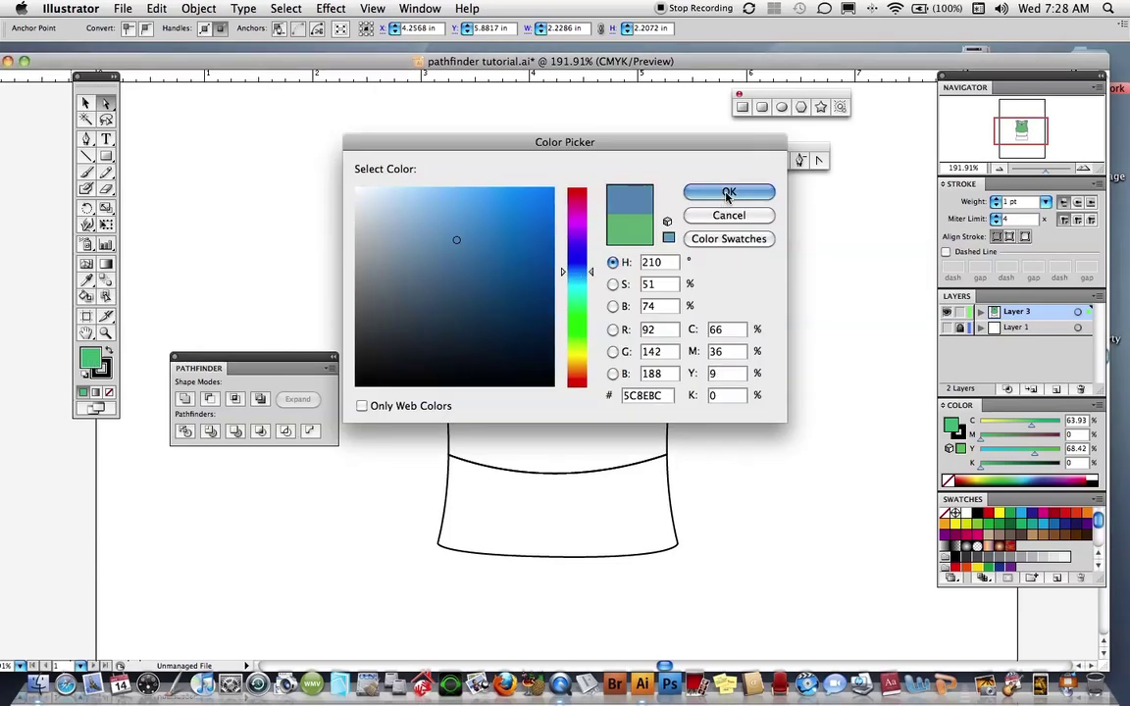
- Fill the middle band with an olive yellow-green colour
click(451, 430)
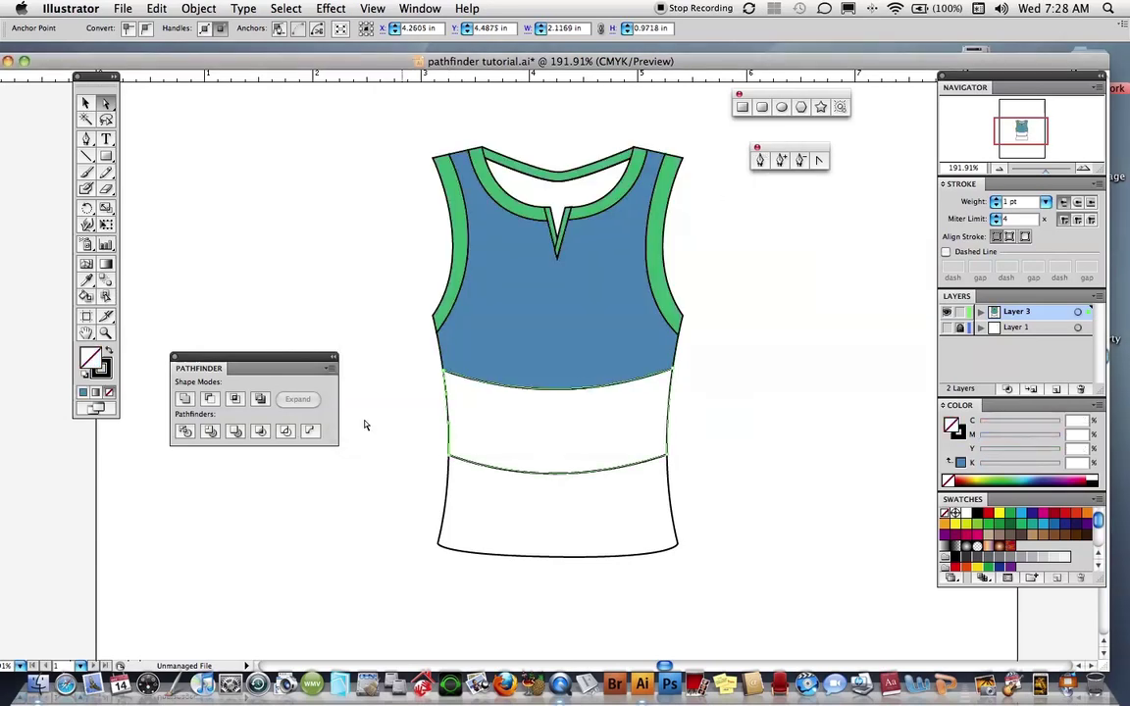
click(84, 392)
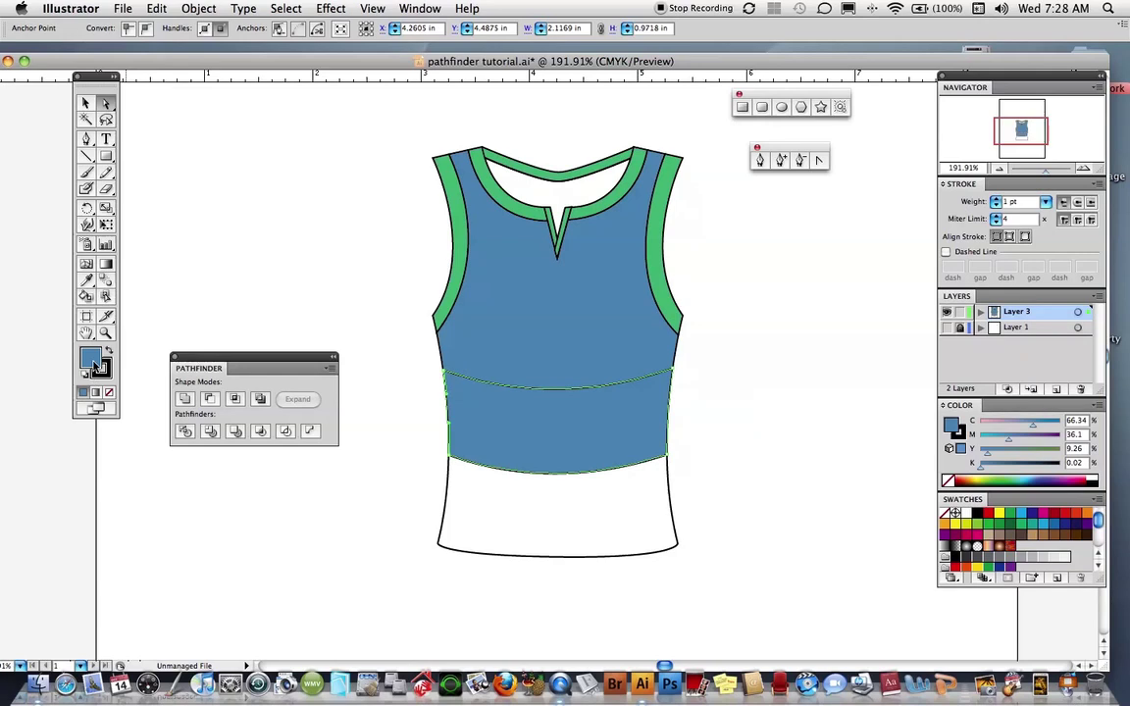
double_click(90, 359)
click(574, 353)
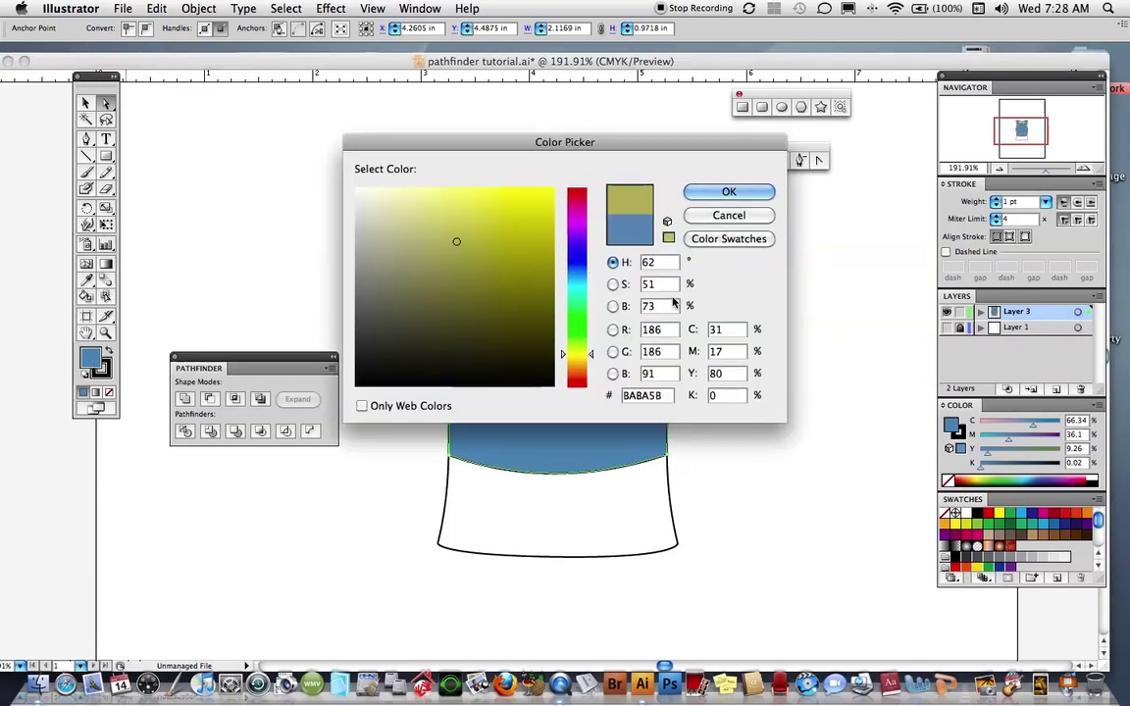
click(726, 194)
- Copy the body's blue onto the bottom hem panel with the Eyedropper
click(447, 505)
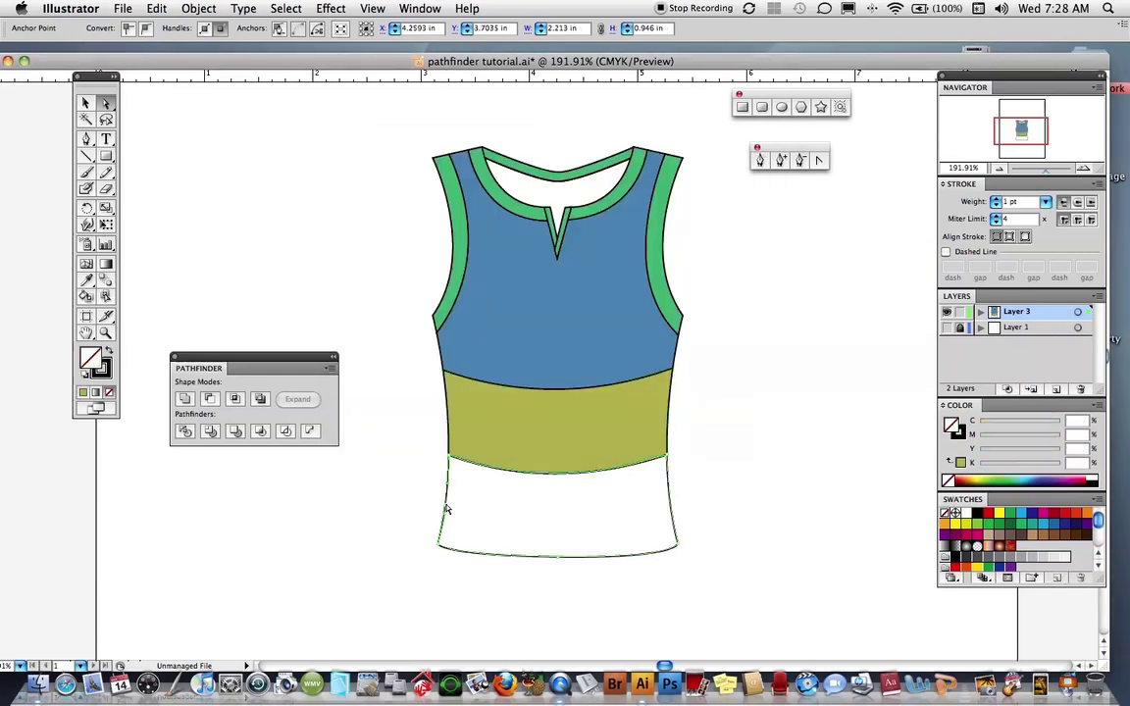
key(i)
click(577, 329)
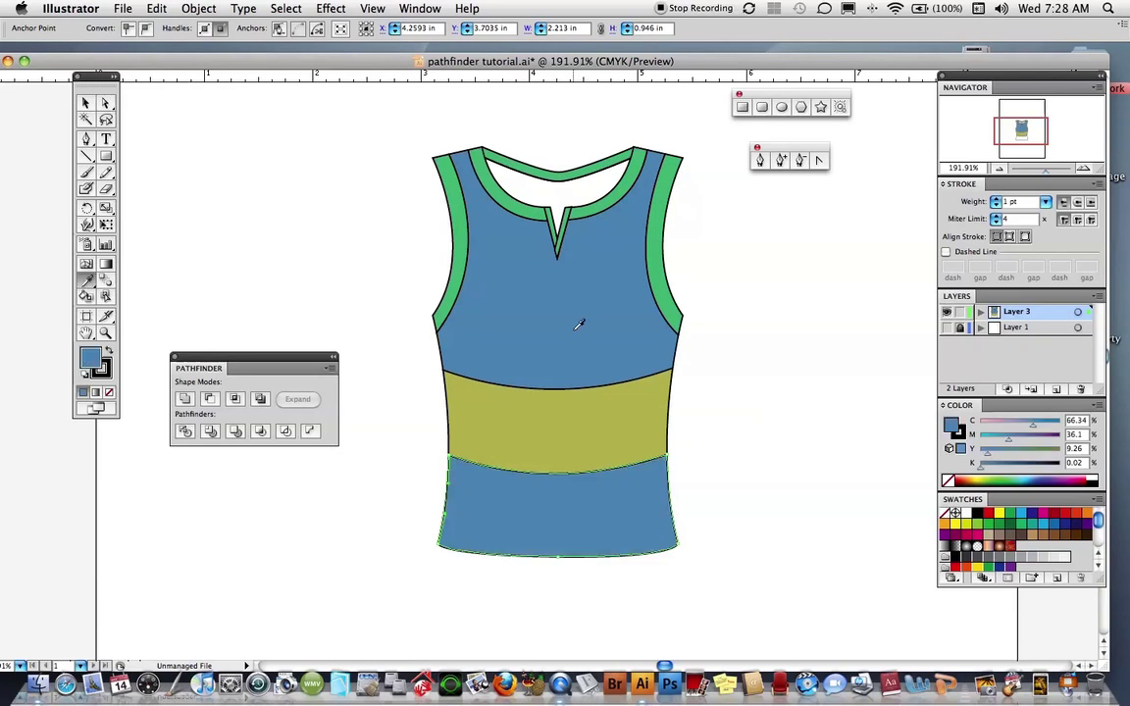
key(a)
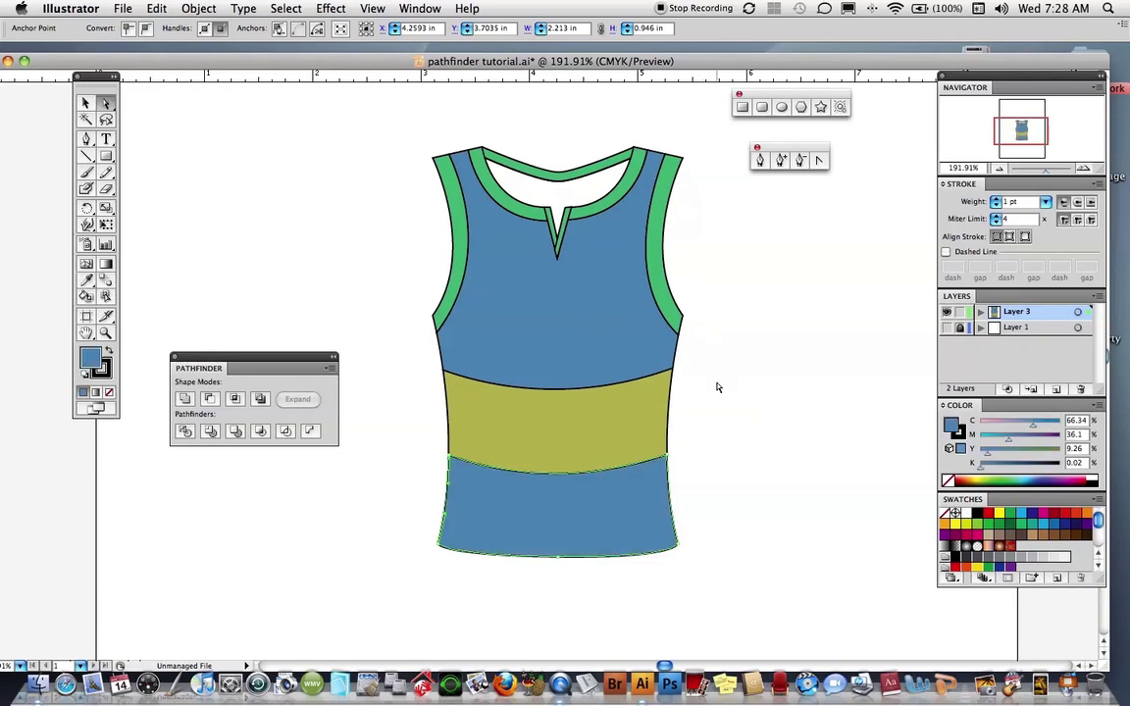
click(715, 382)
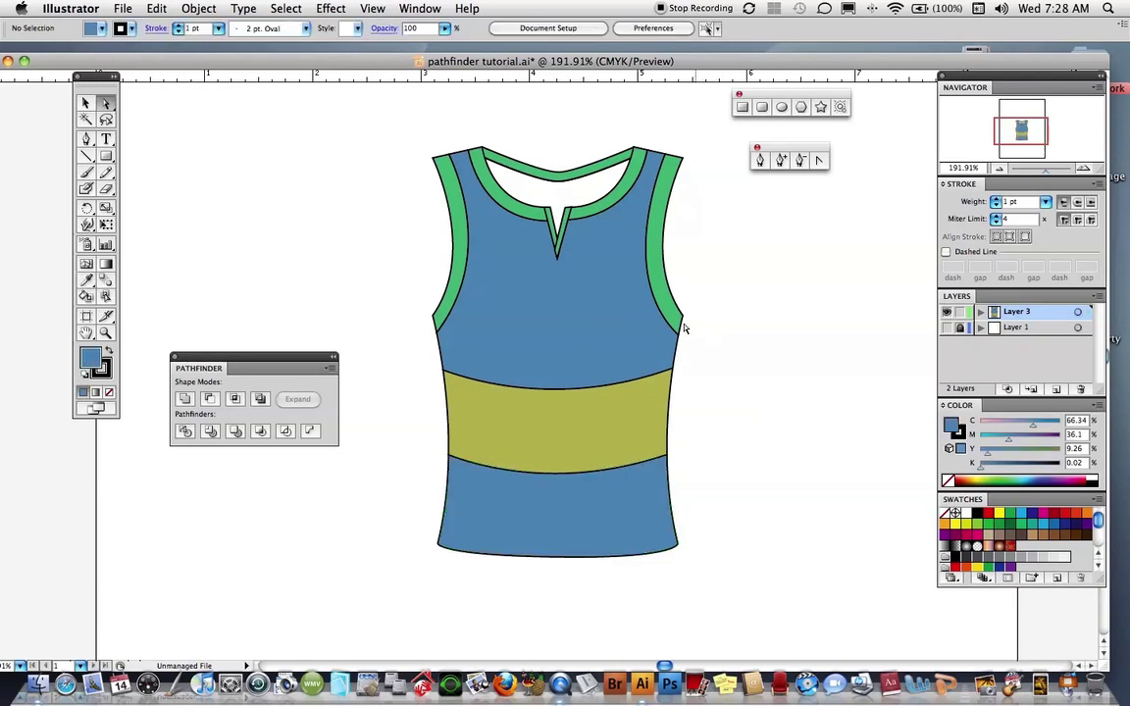
- Eyedrop the body's blue onto the white back neck panel inside the collar
click(619, 210)
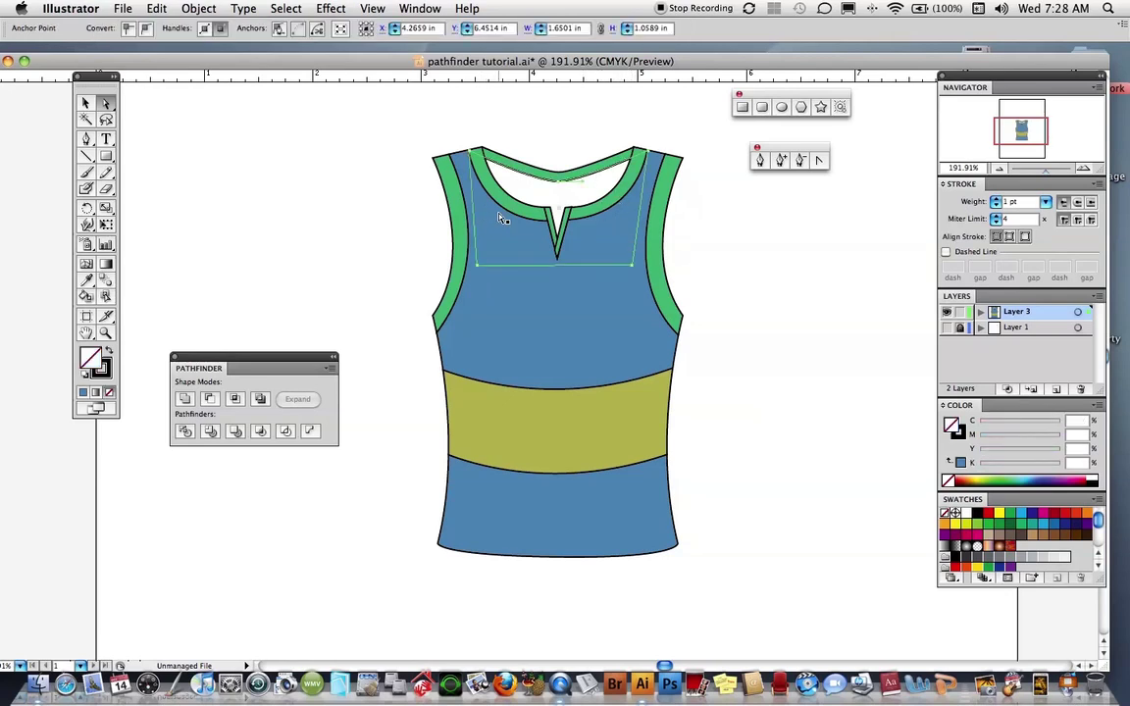
key(i)
click(593, 224)
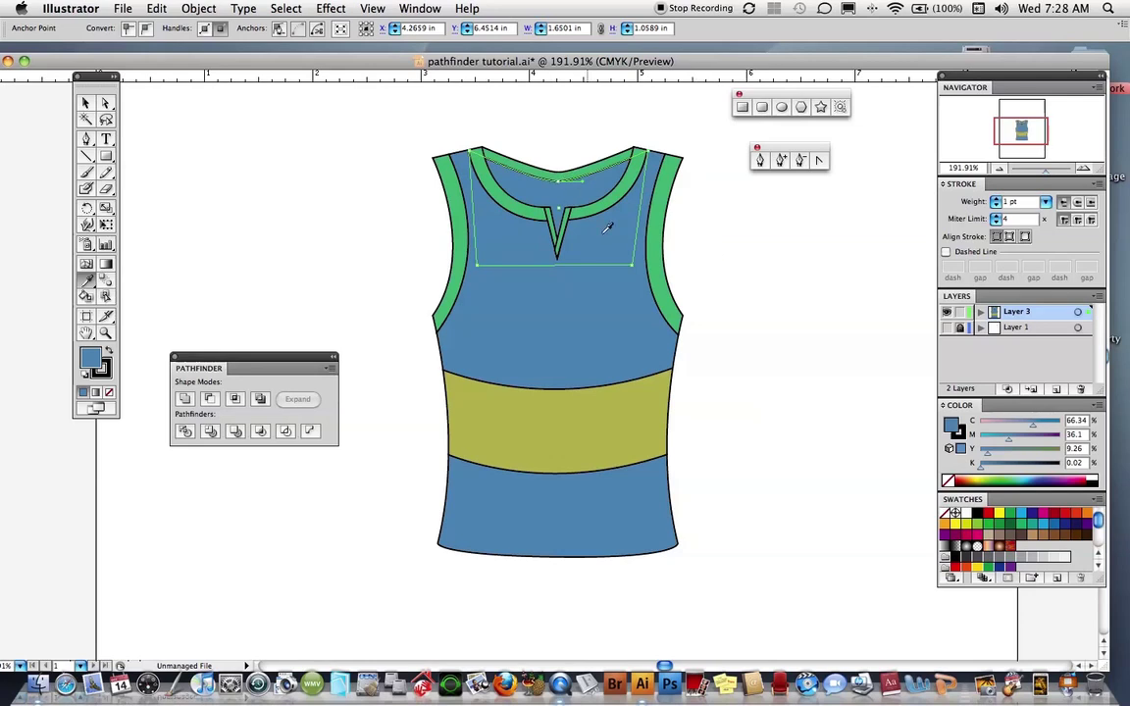
key(a)
click(764, 279)
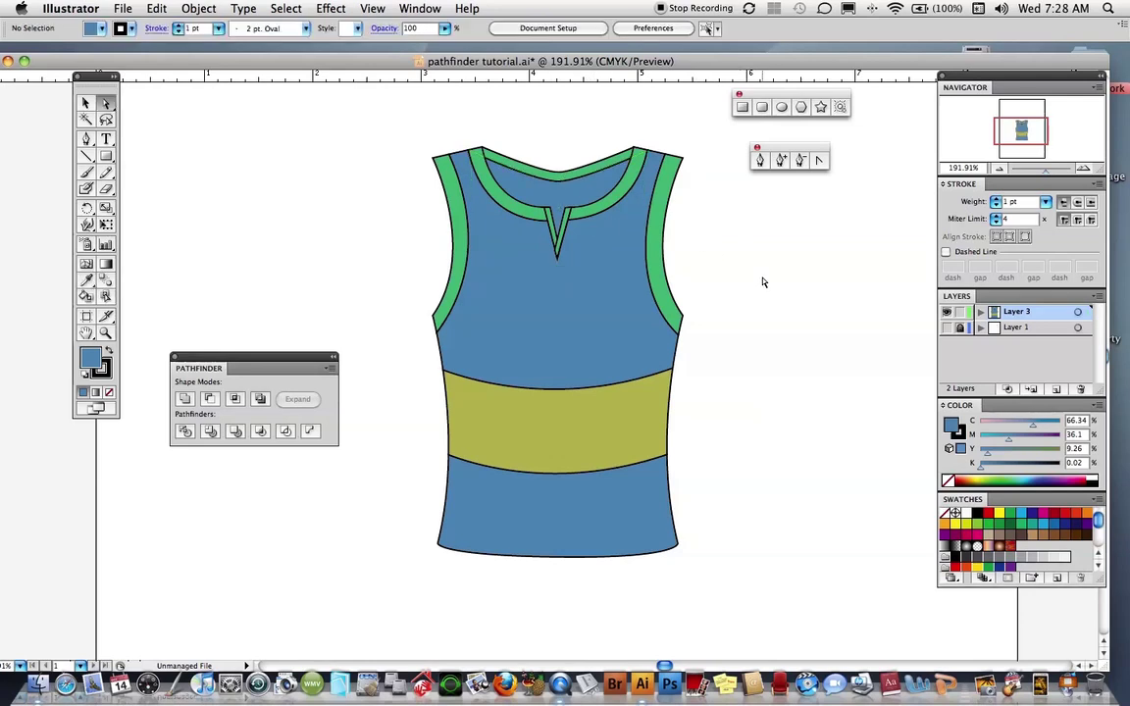
scroll(763, 282, up, 1)
scroll(763, 282, left, 1)
scroll(763, 282, down, 1)
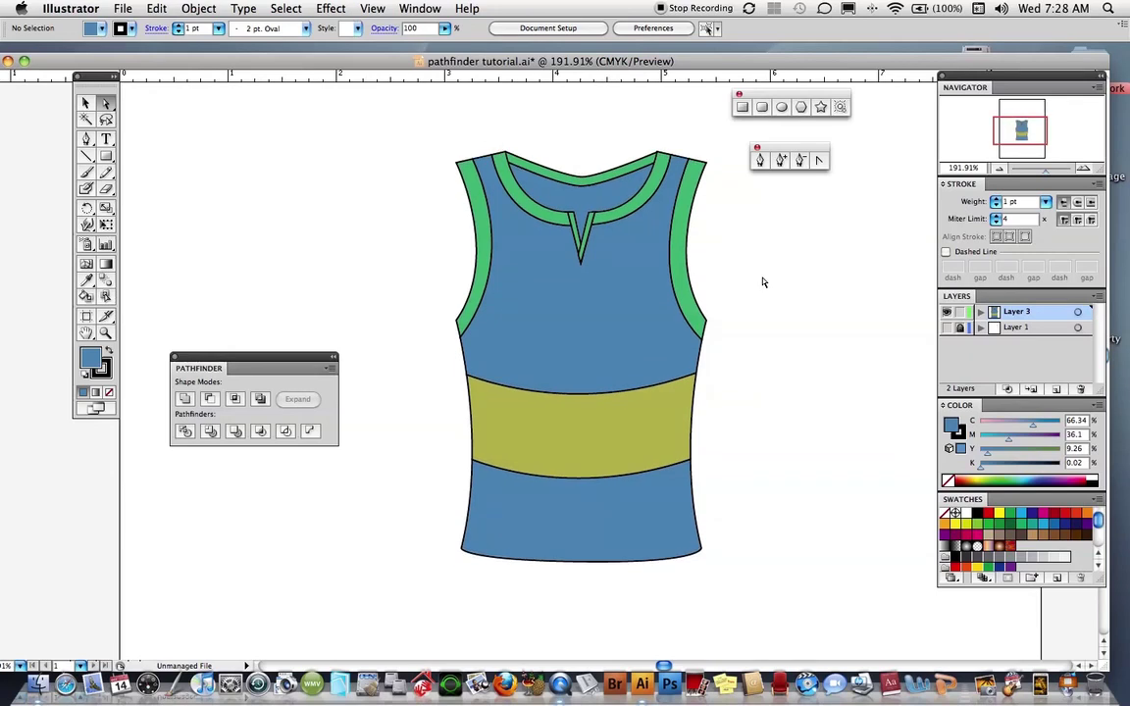